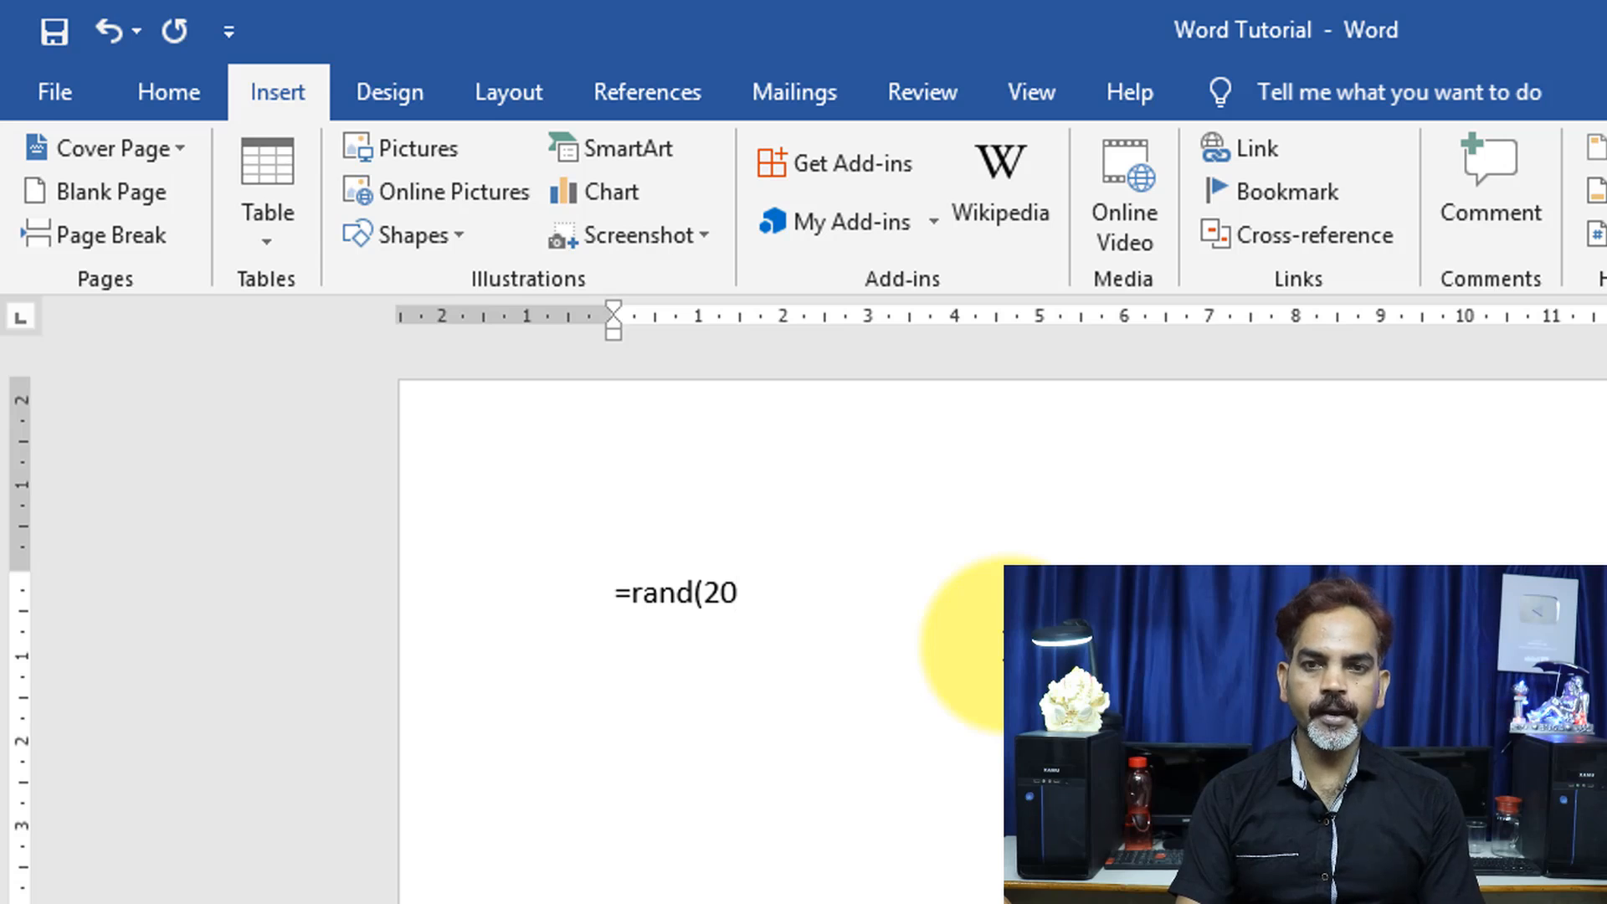
- Complete the formula as =rand(20,5) to fill the document with 20 sample paragraphs of five sentences each
{"action": "type", "text": ","}
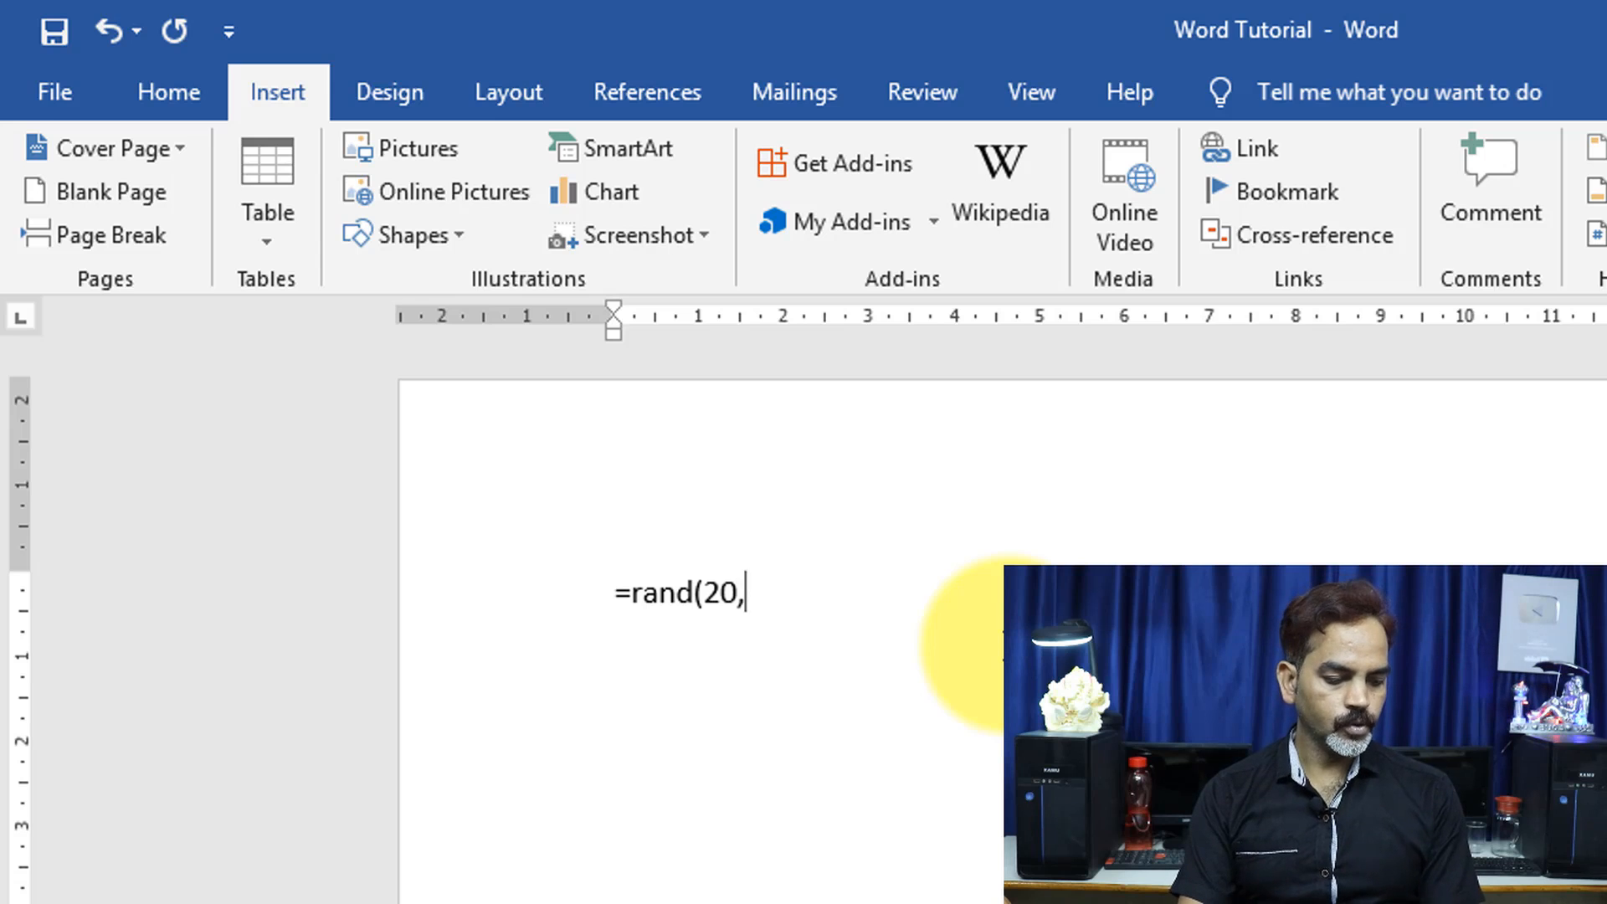
{"action": "type", "text": "5"}
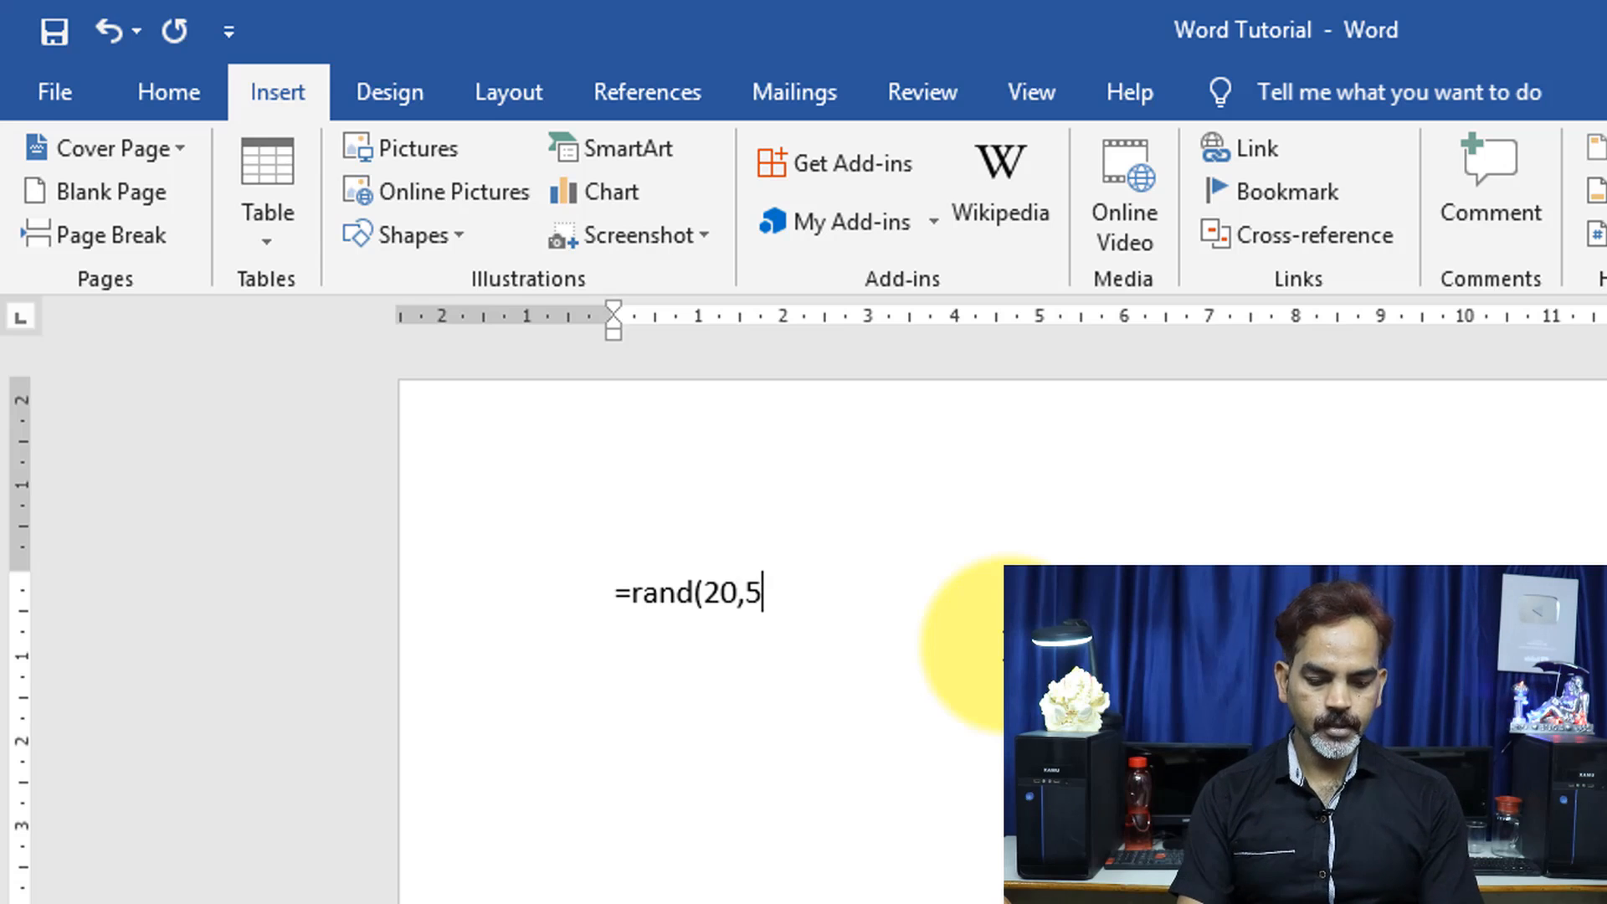
{"action": "type", "text": ")"}
{"action": "key", "text": "Return"}
{"action": "key", "text": "ctrl+Home"}
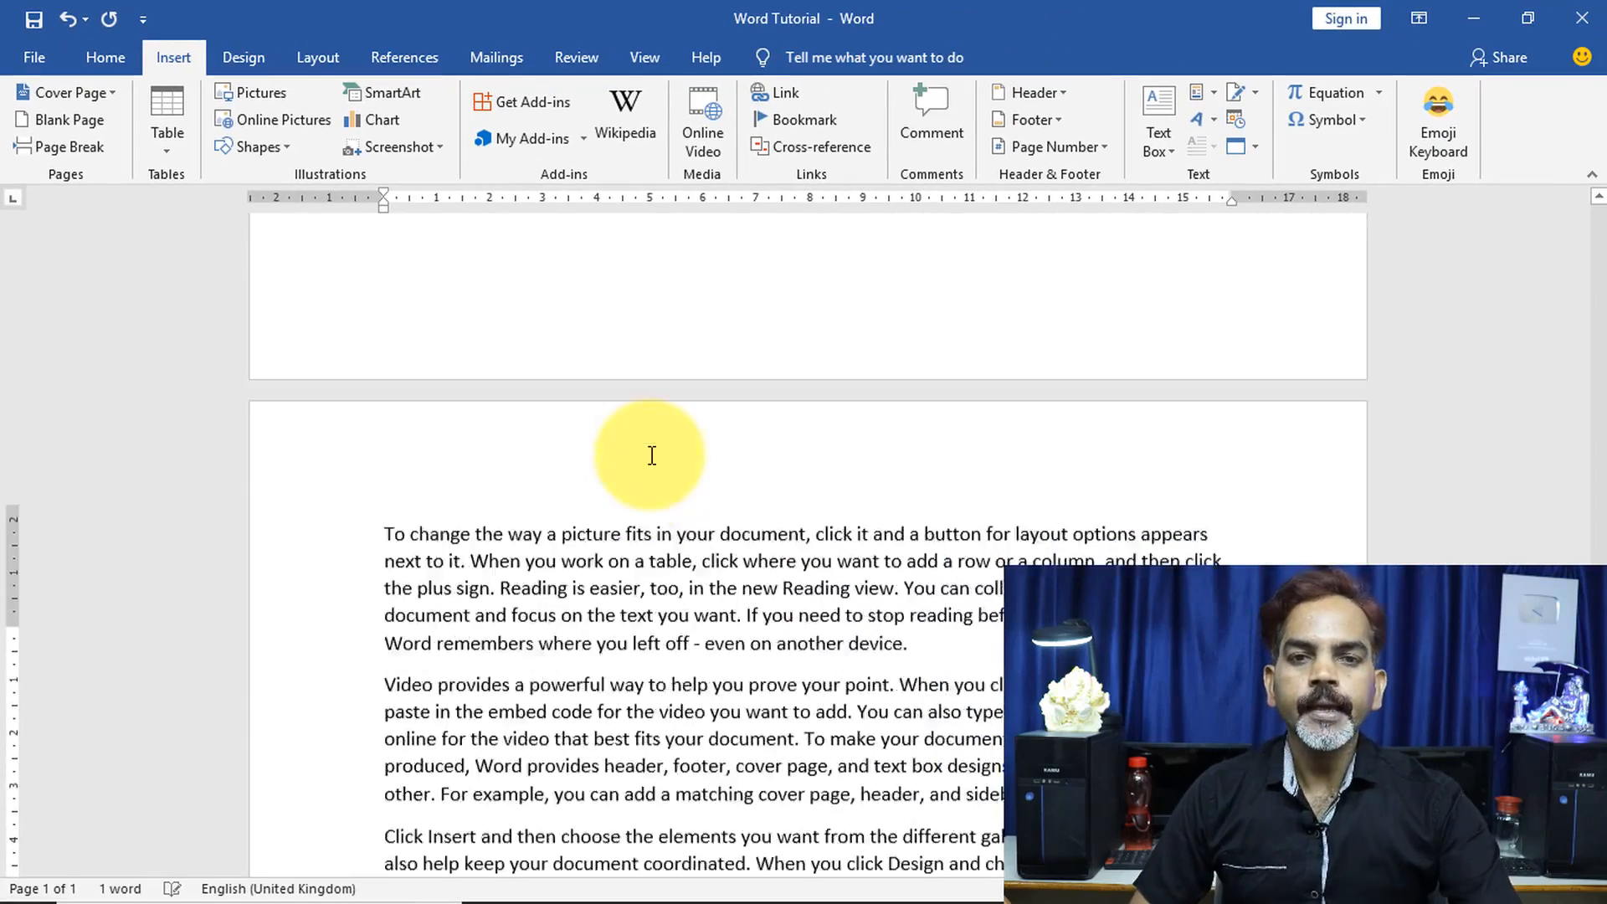
{"action": "scroll", "coordinate": [650, 452], "scroll_direction": "down", "scroll_amount": 8}
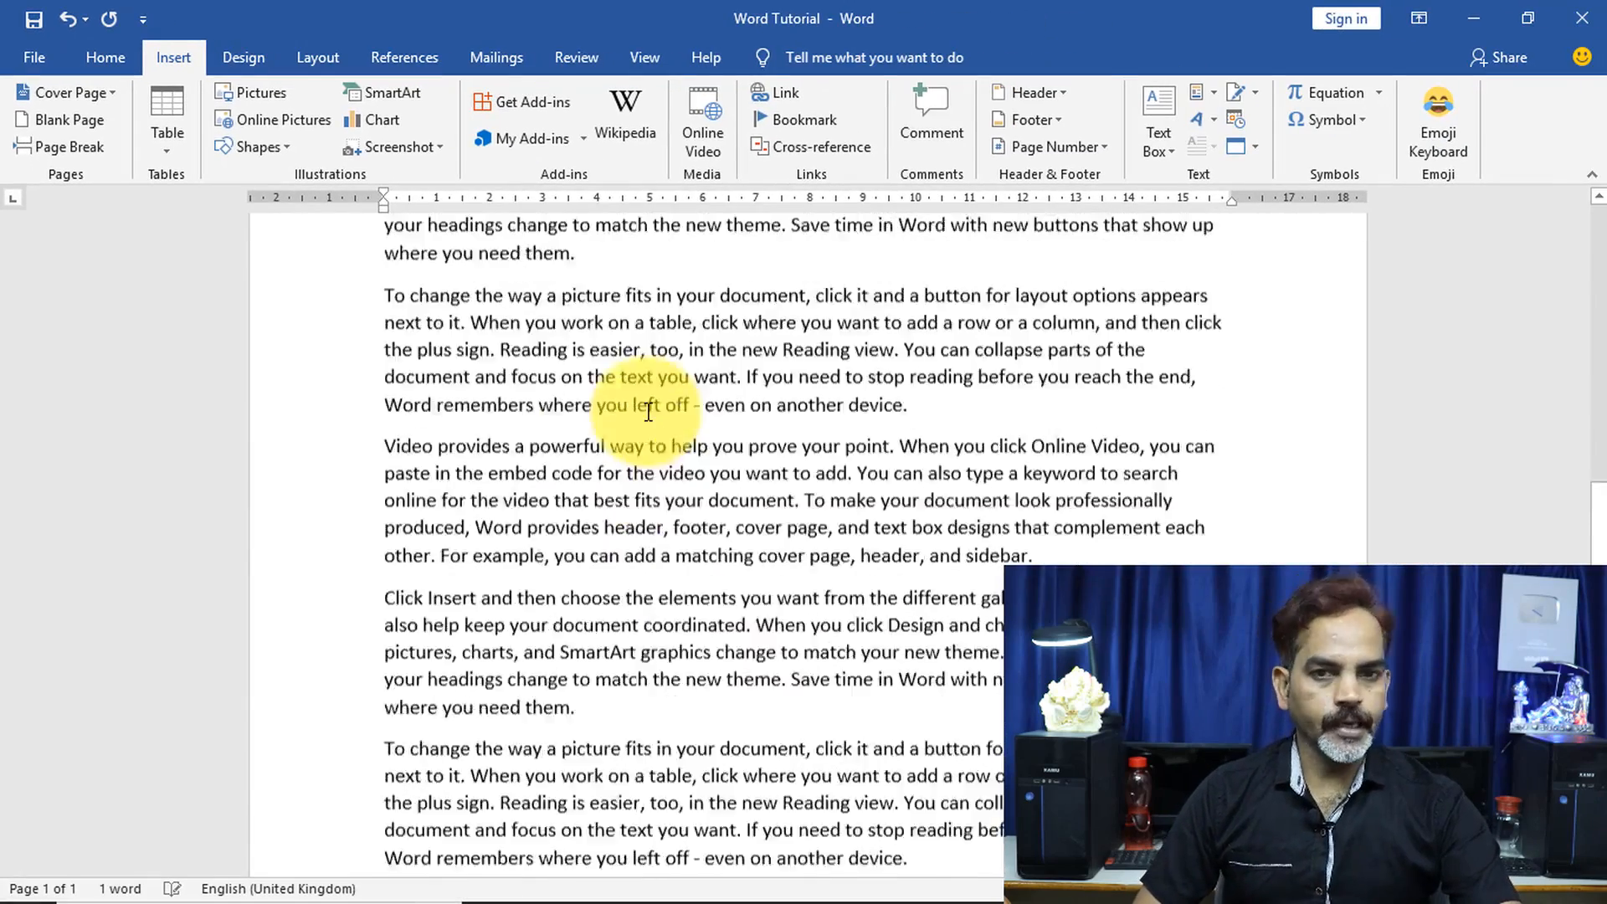
{"action": "scroll", "coordinate": [649, 410], "scroll_direction": "down", "scroll_amount": 5}
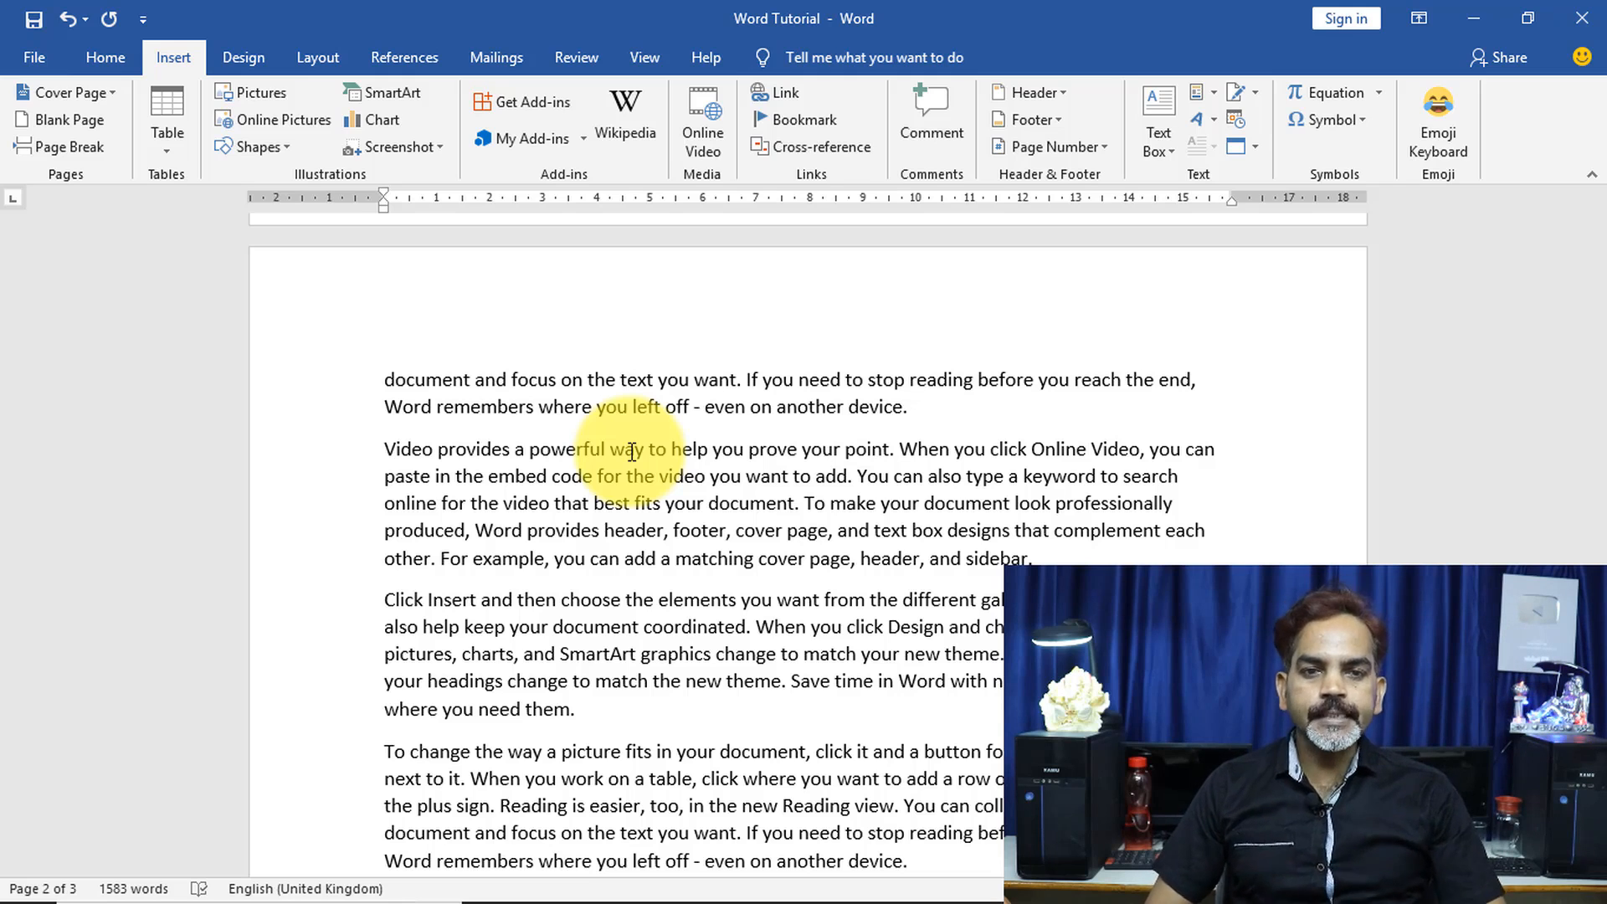
- Add a new line reading "Please visit channel click here" below the first paragraph of the document
{"action": "scroll", "coordinate": [663, 545], "scroll_direction": "up", "scroll_amount": 15}
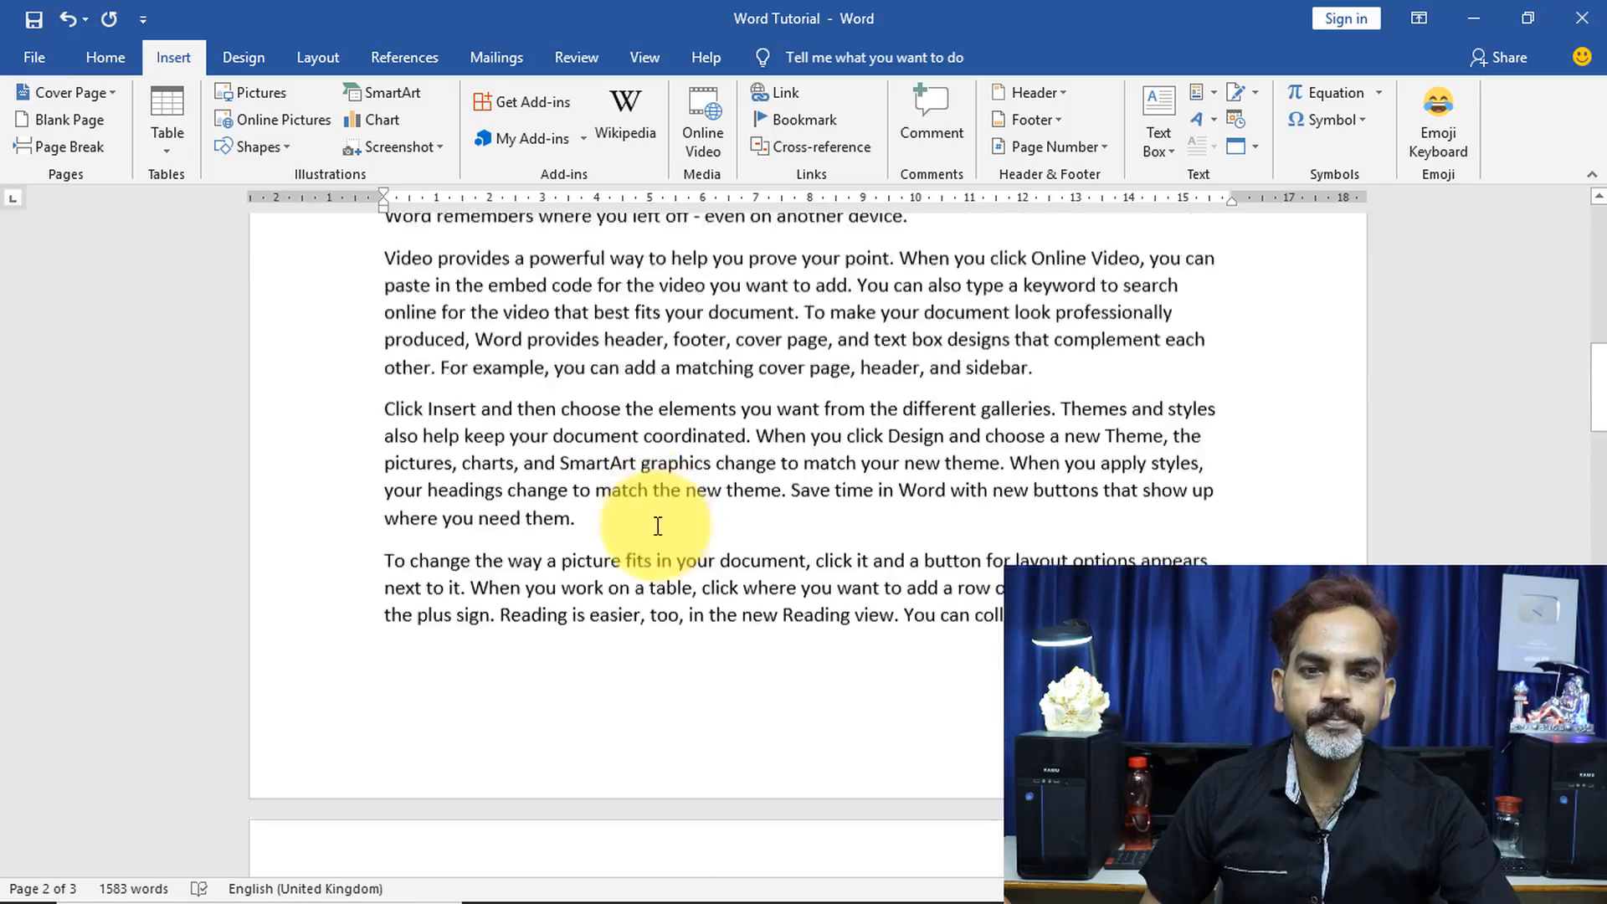
{"action": "scroll", "coordinate": [643, 503], "scroll_direction": "up", "scroll_amount": 4}
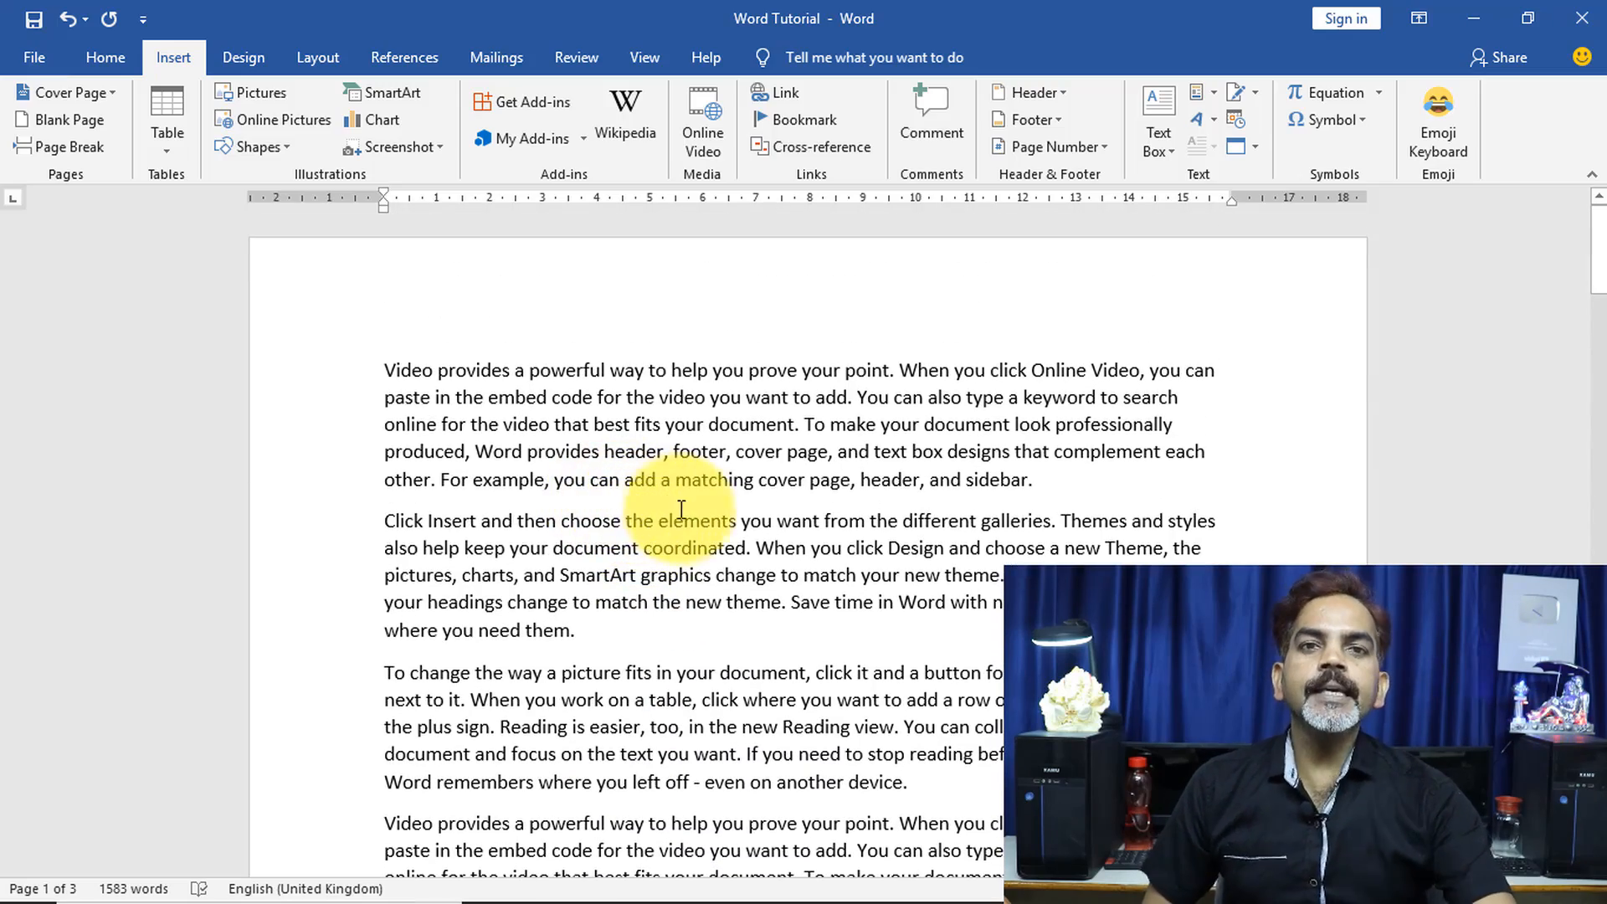
{"action": "left_click", "coordinate": [1057, 483]}
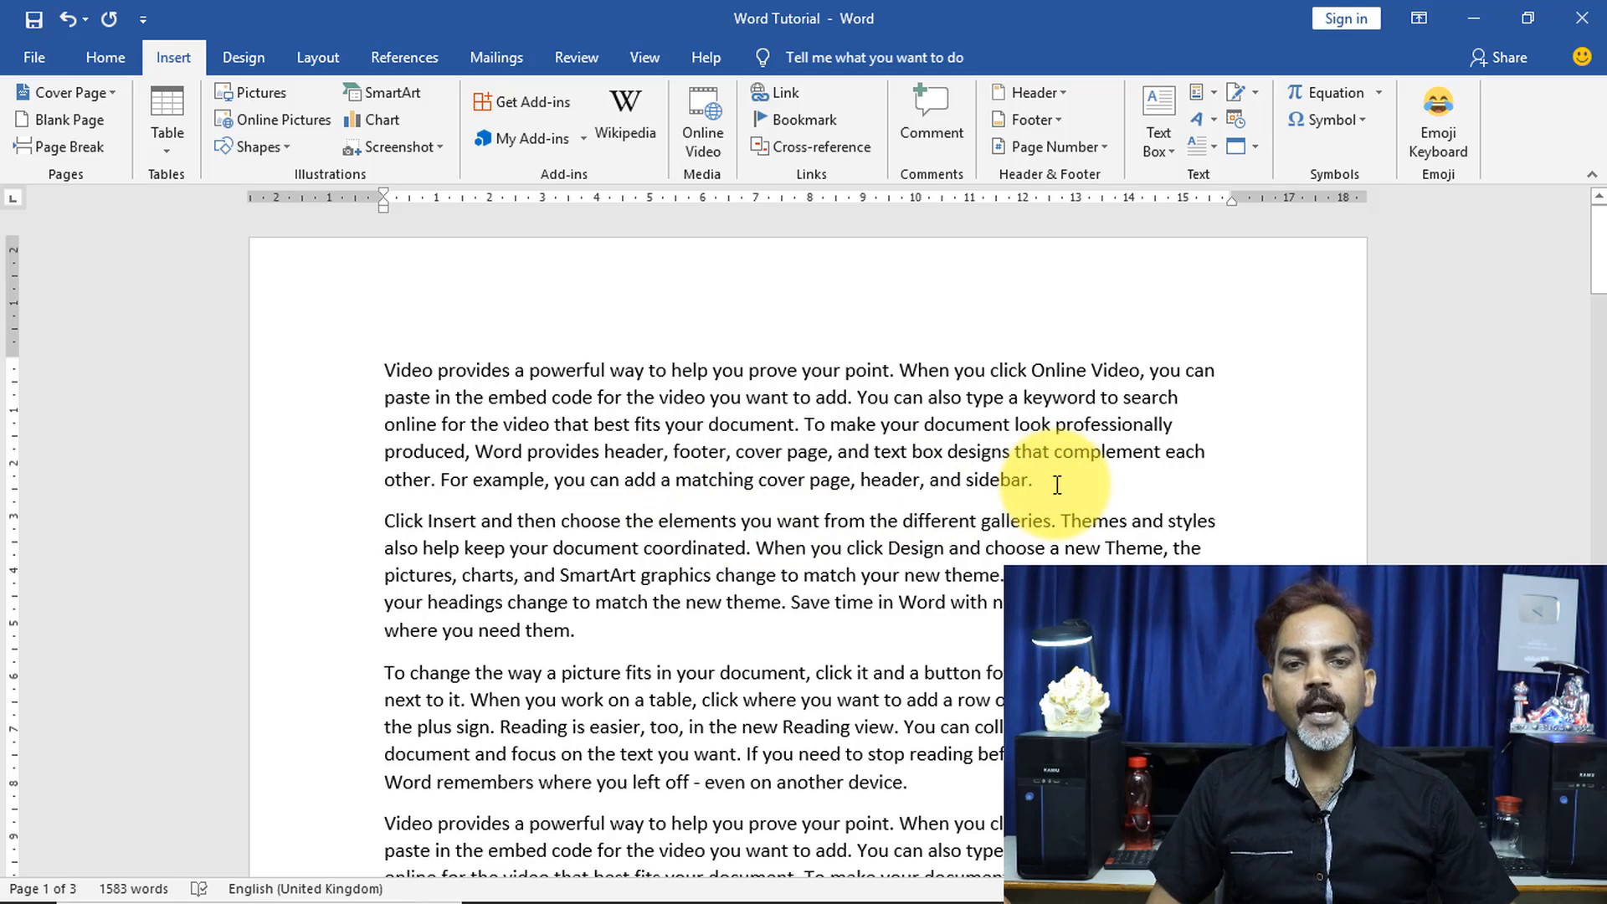
{"action": "key", "text": "Return"}
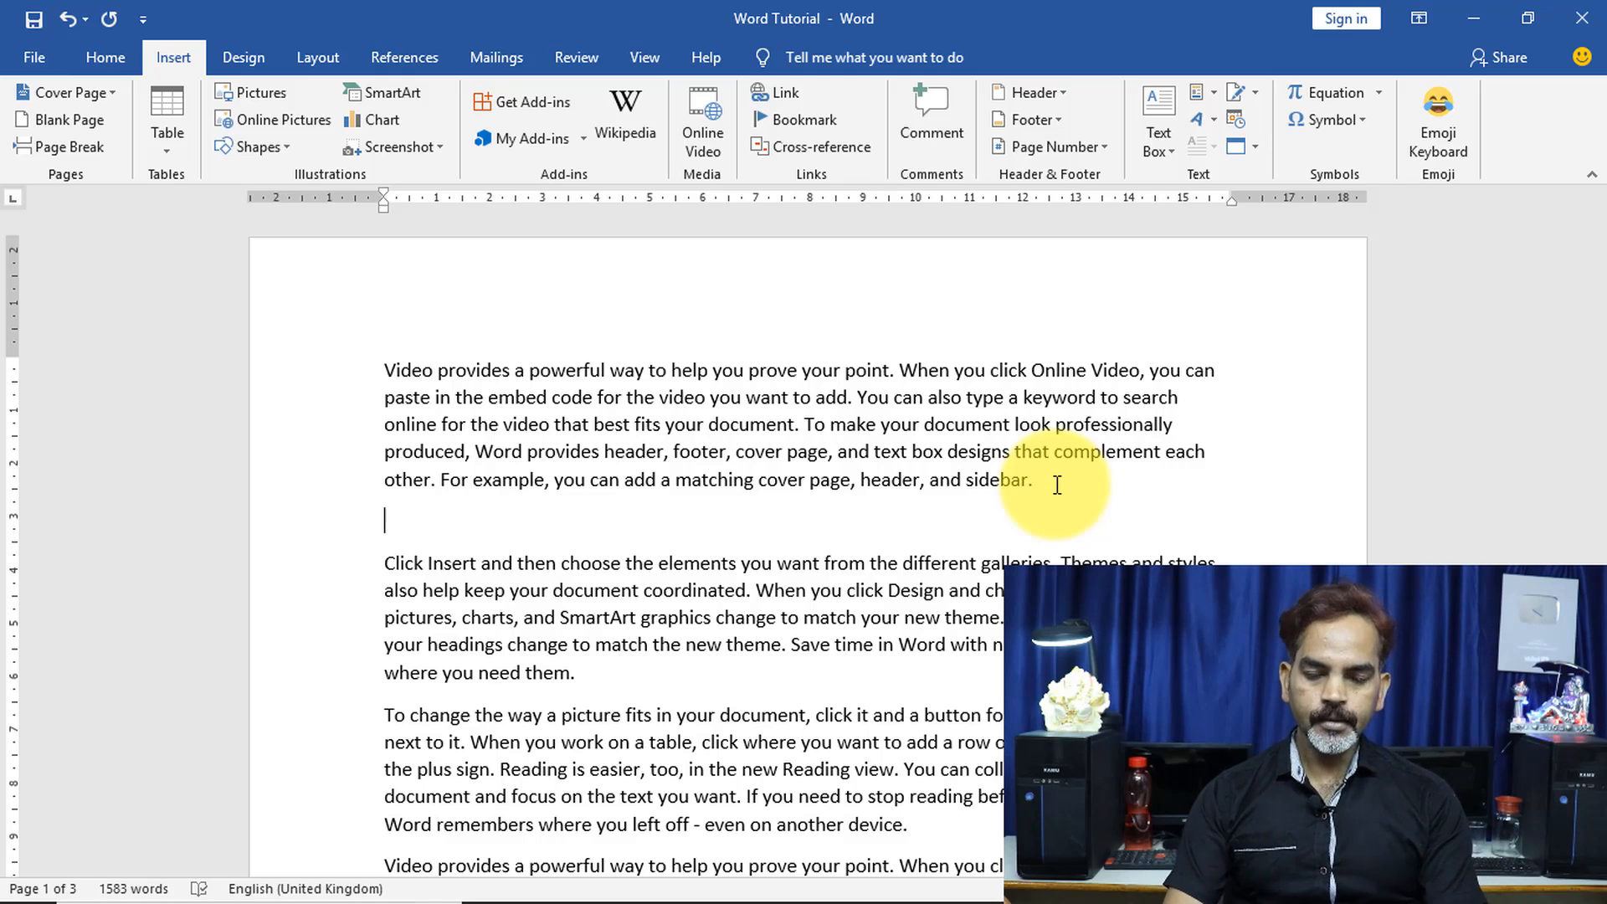
{"action": "type", "text": "Please visit"}
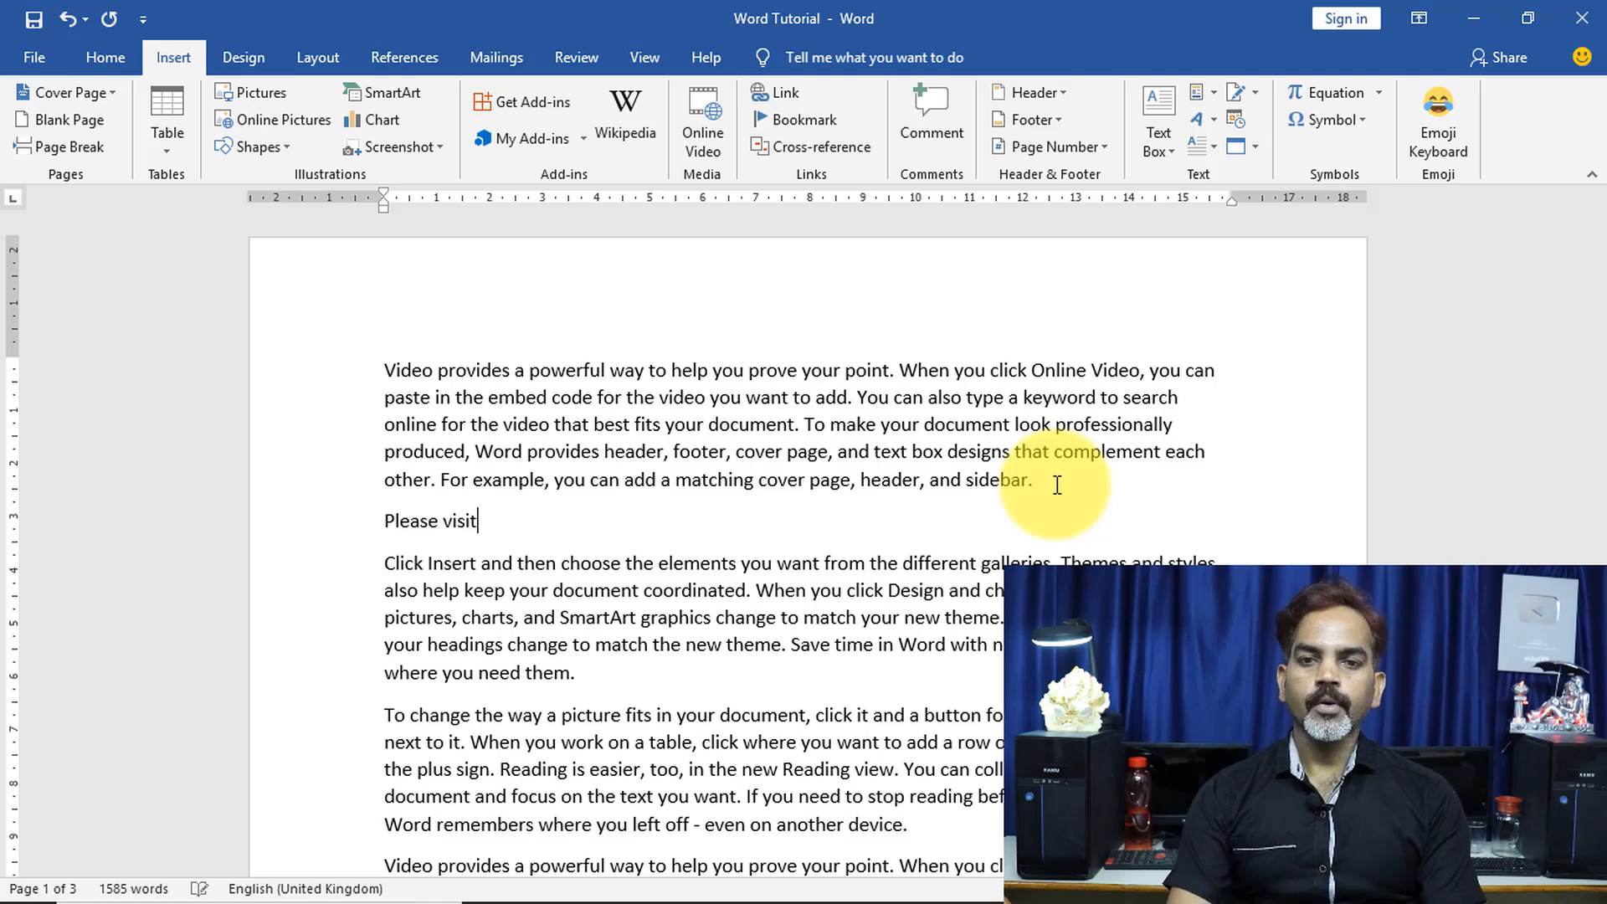
{"action": "type", "text": " channel click here"}
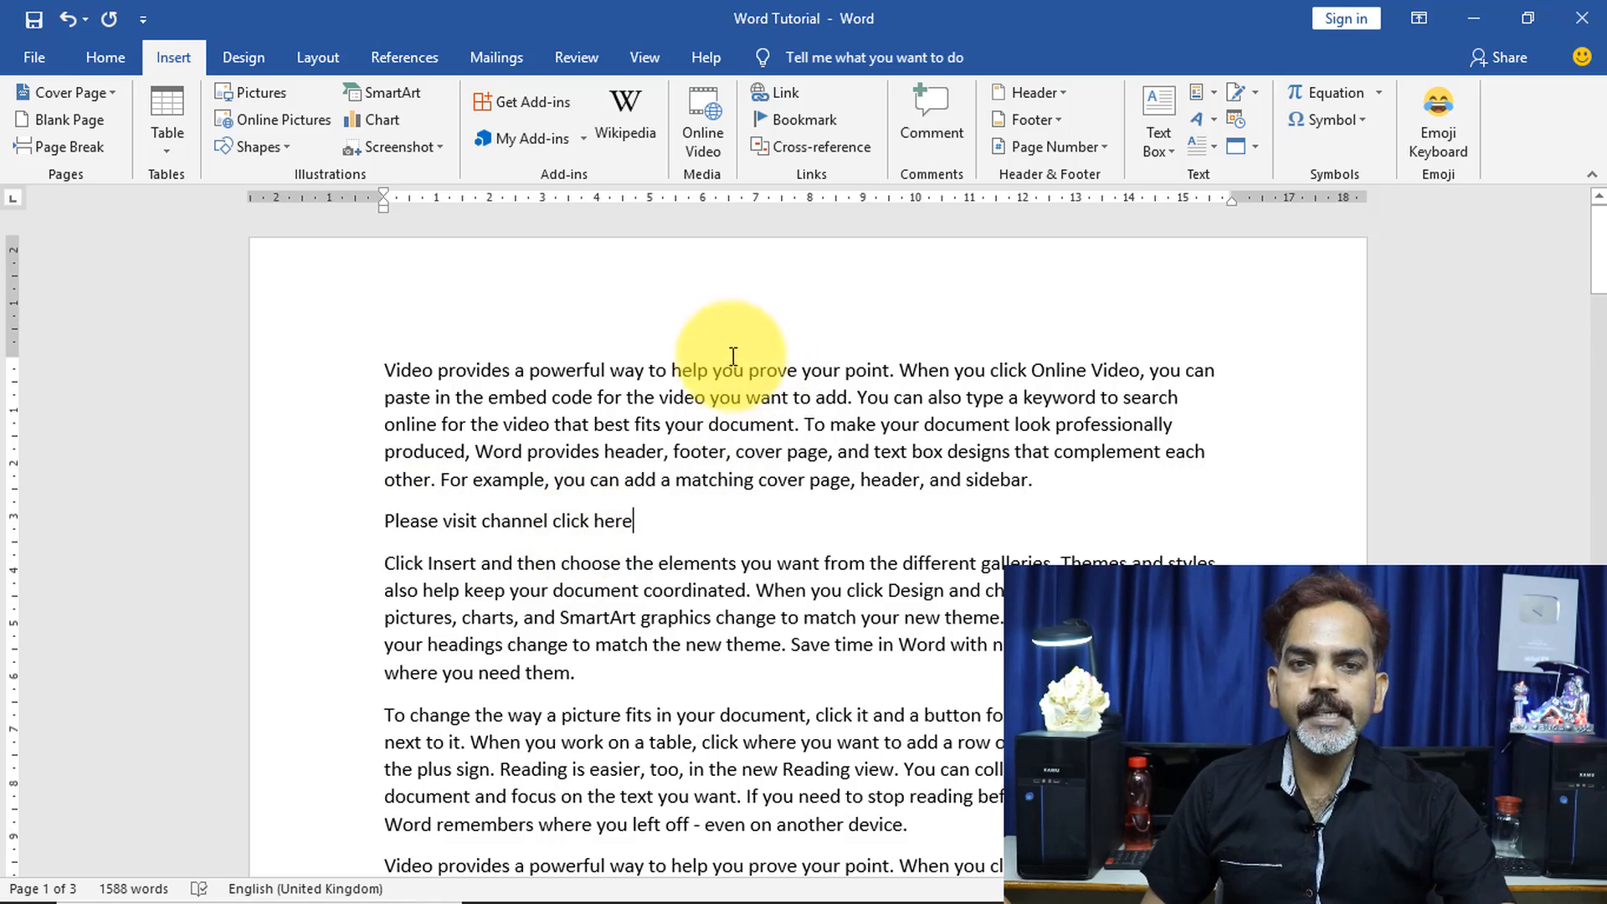
{"action": "left_click_drag", "start_coordinate": [553, 521], "coordinate": [634, 519]}
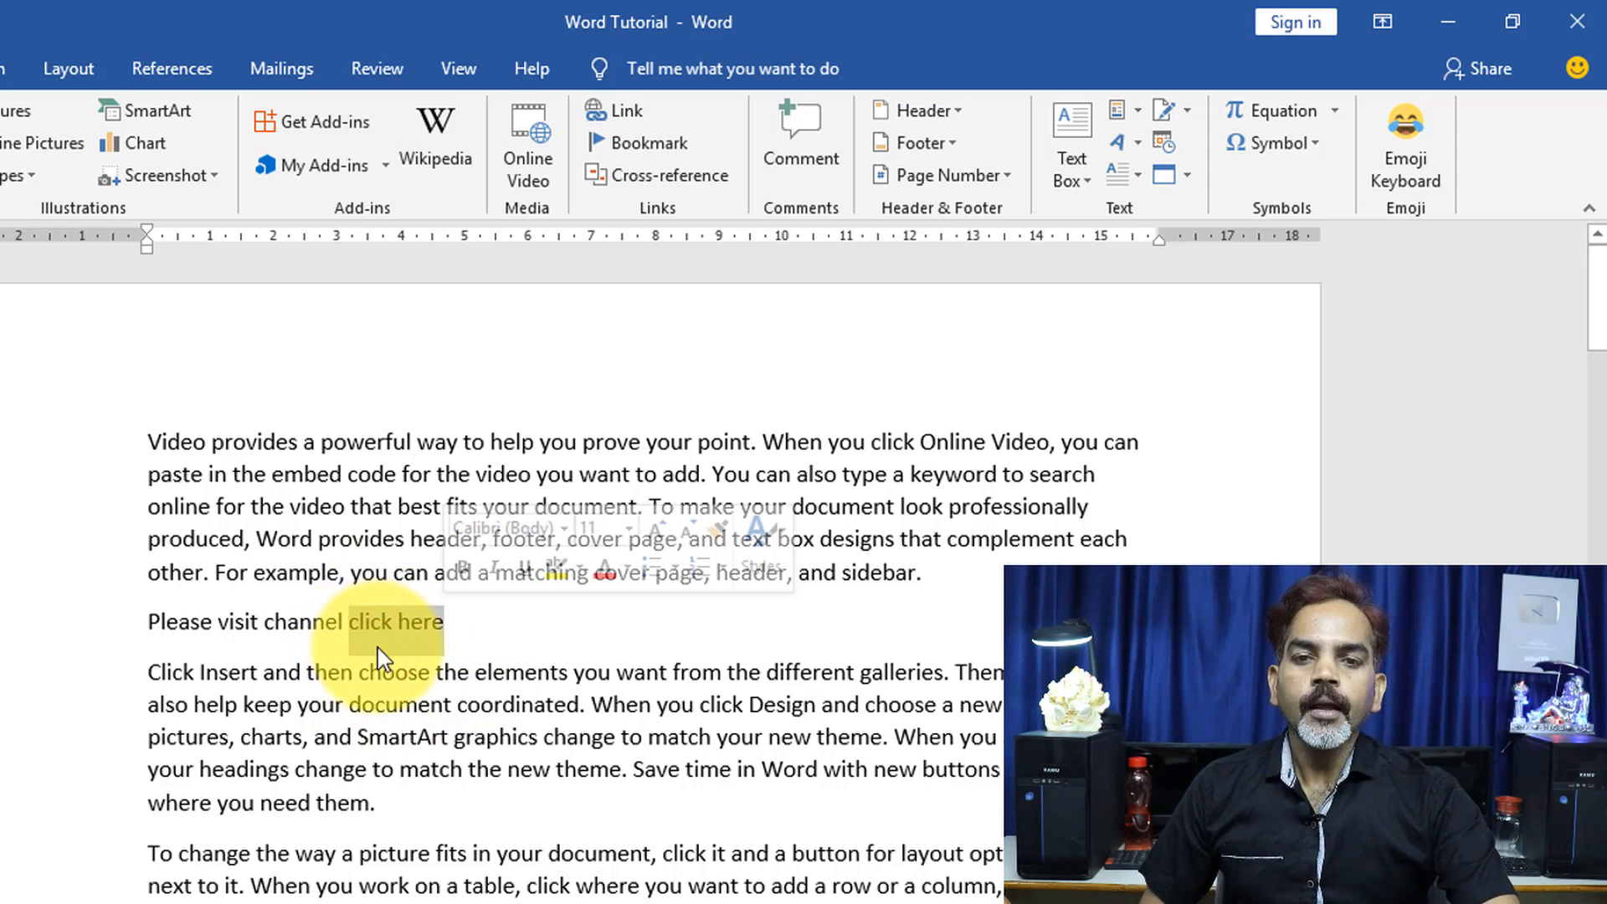
{"action": "left_click", "coordinate": [621, 111]}
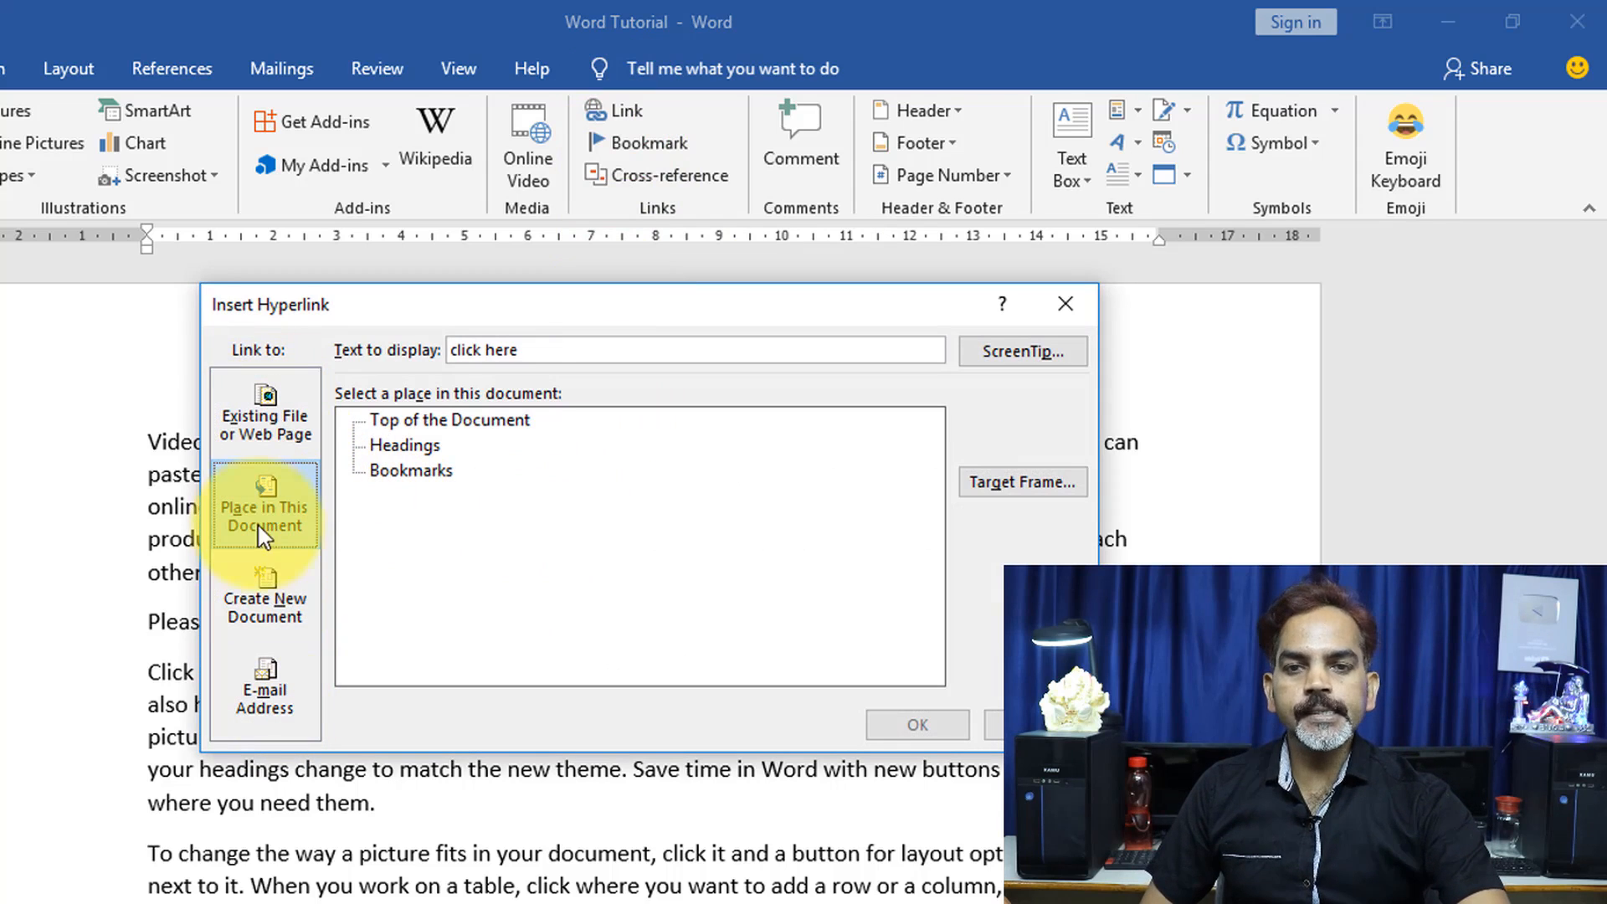
{"action": "left_click", "coordinate": [272, 422]}
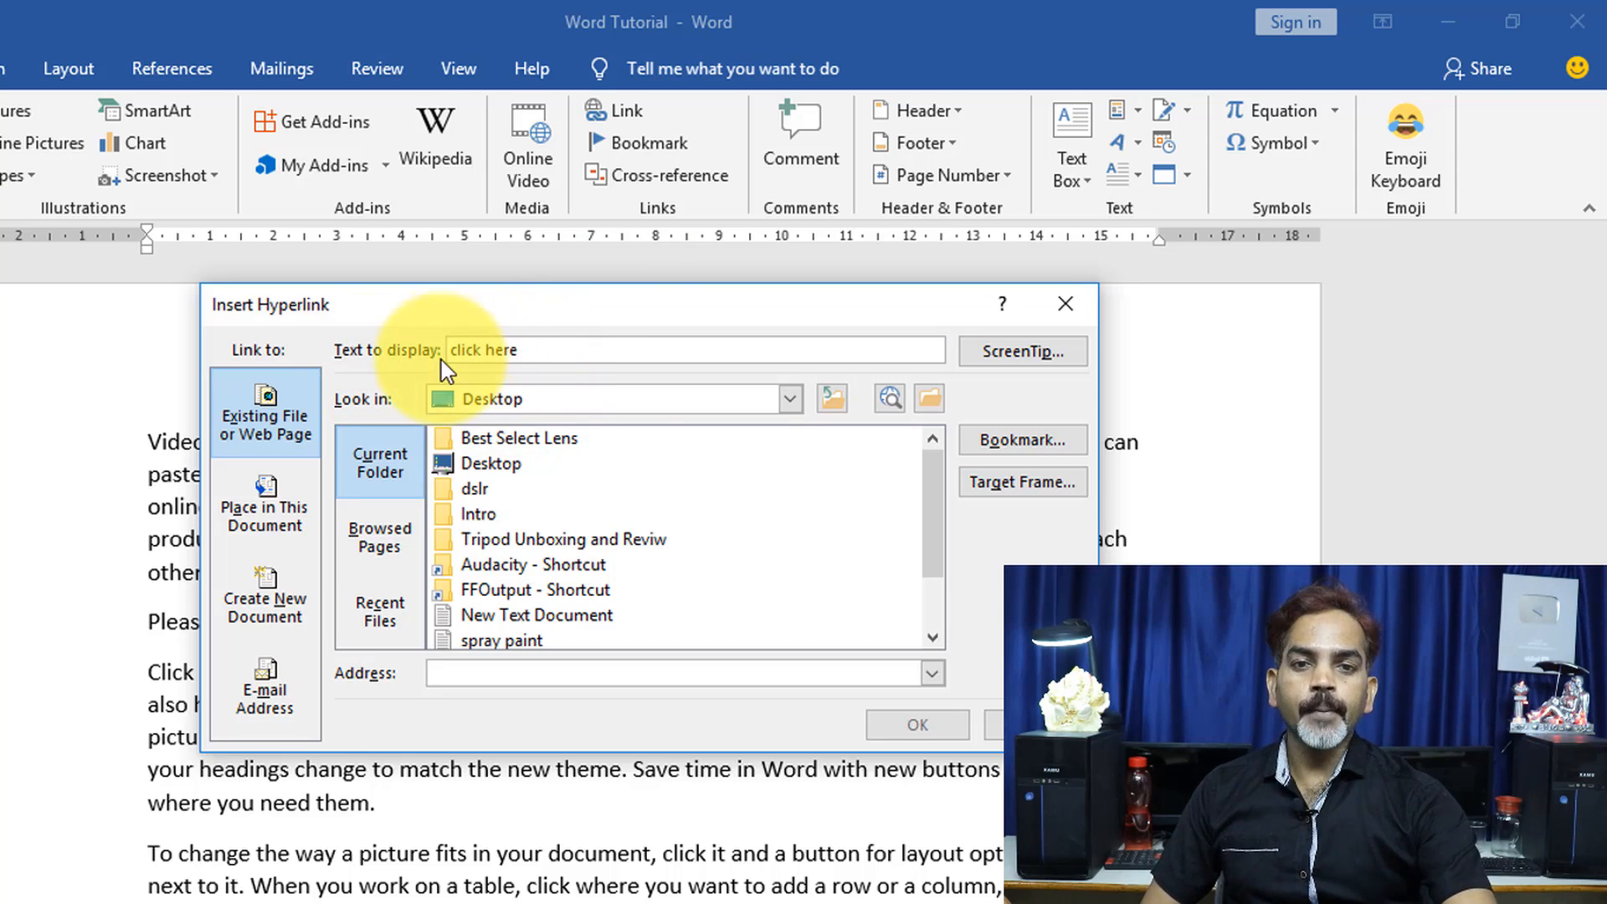
{"action": "left_click", "coordinate": [495, 674]}
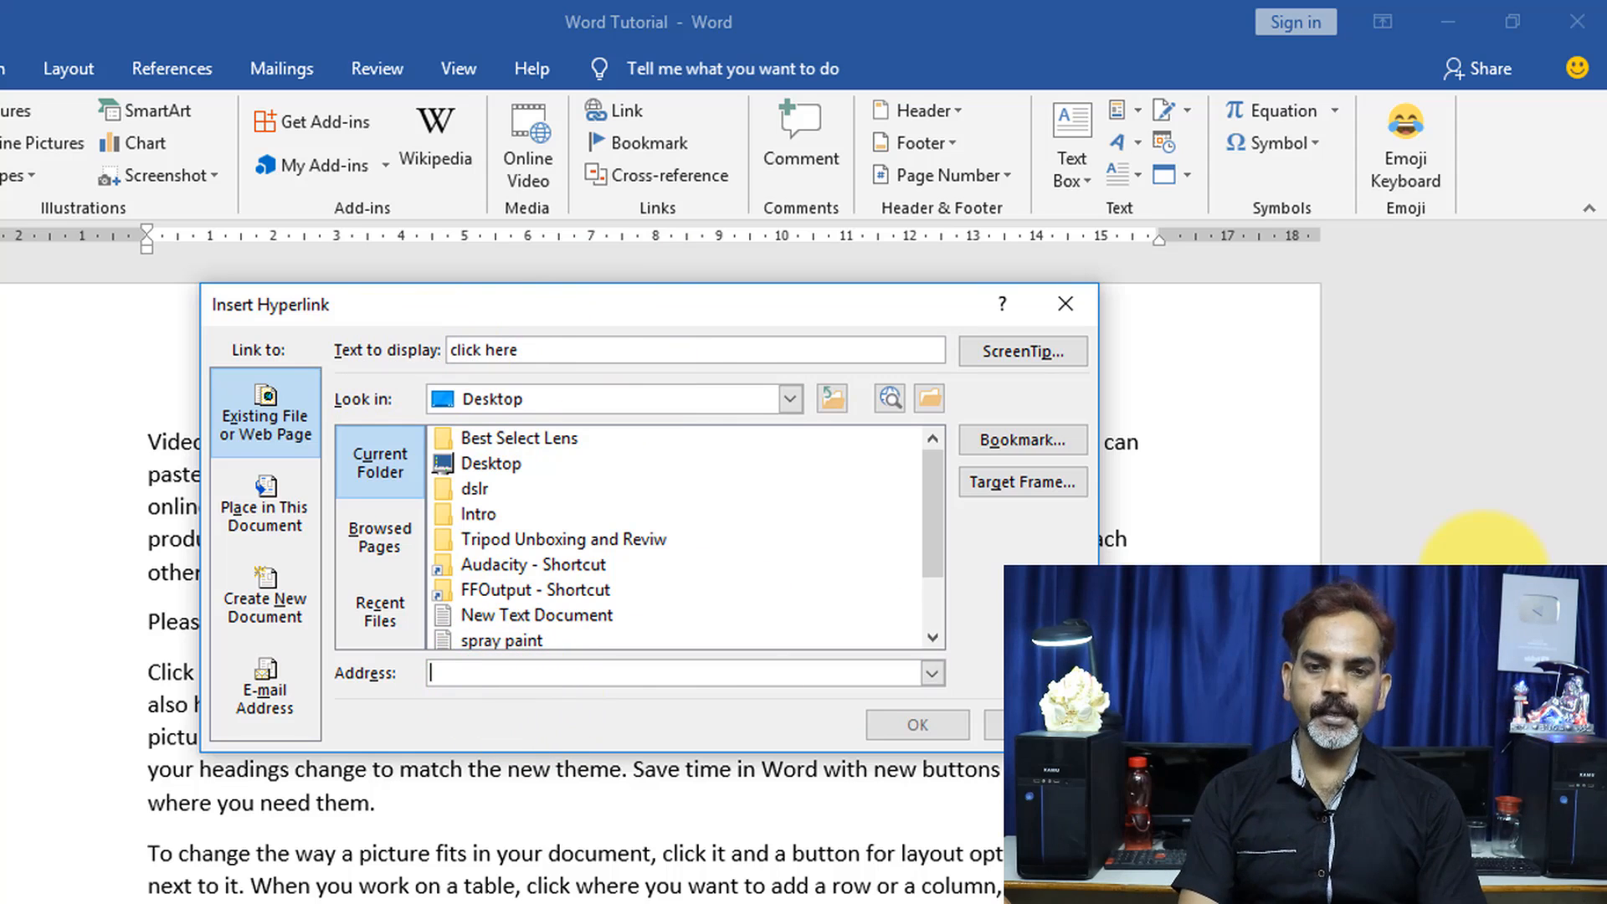
{"action": "type", "text": "www.youtube.com/saitechvision"}
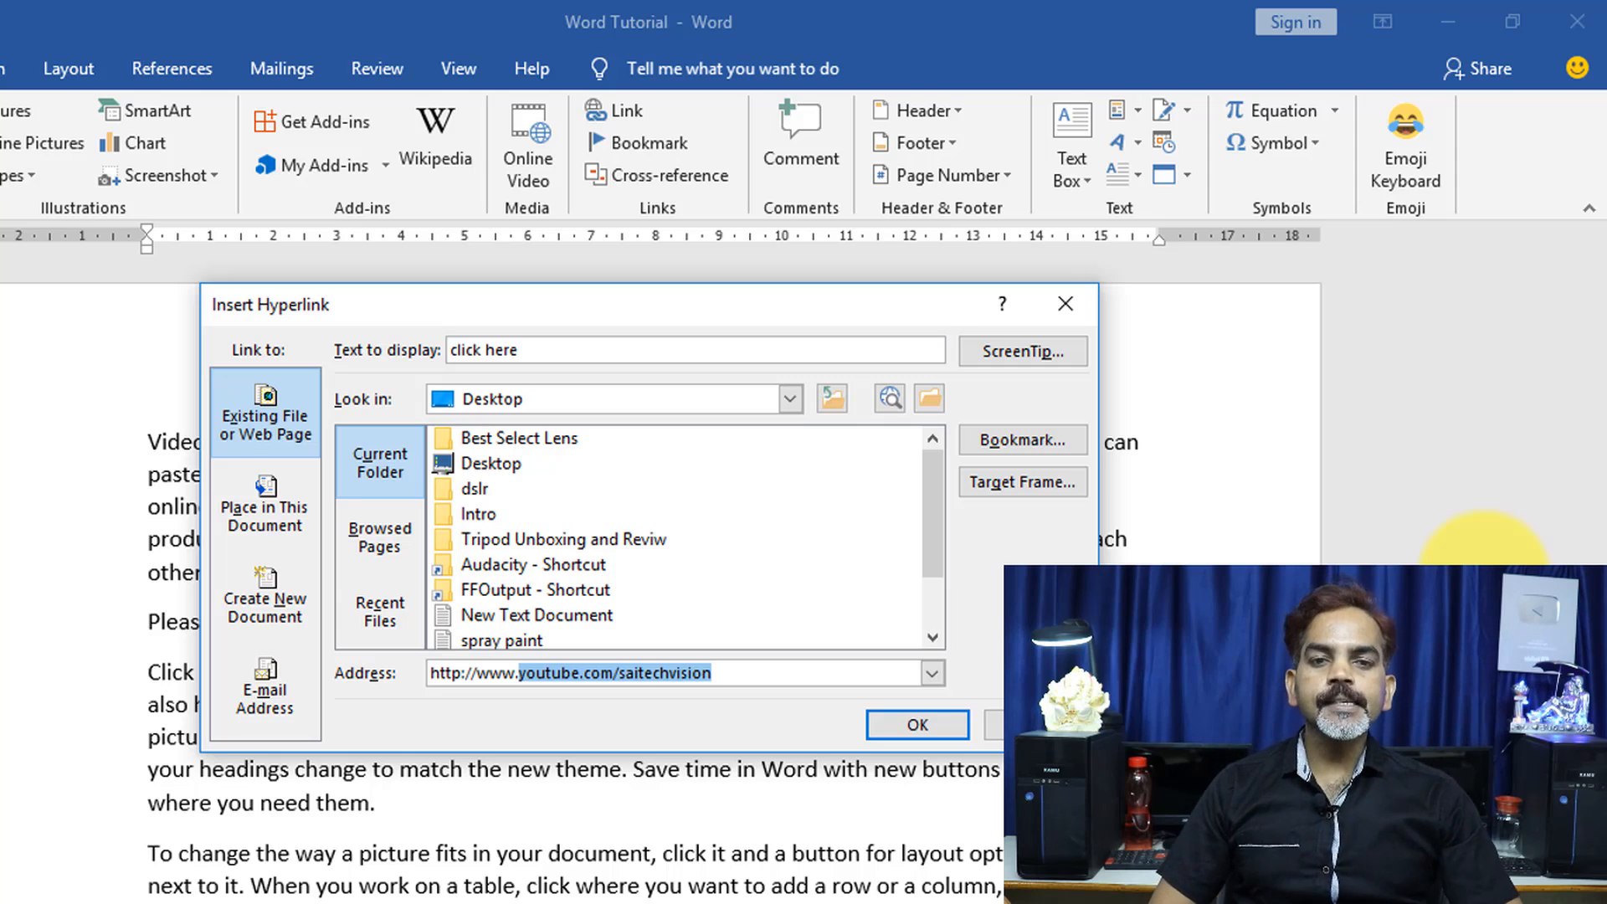
{"action": "key", "text": "Right"}
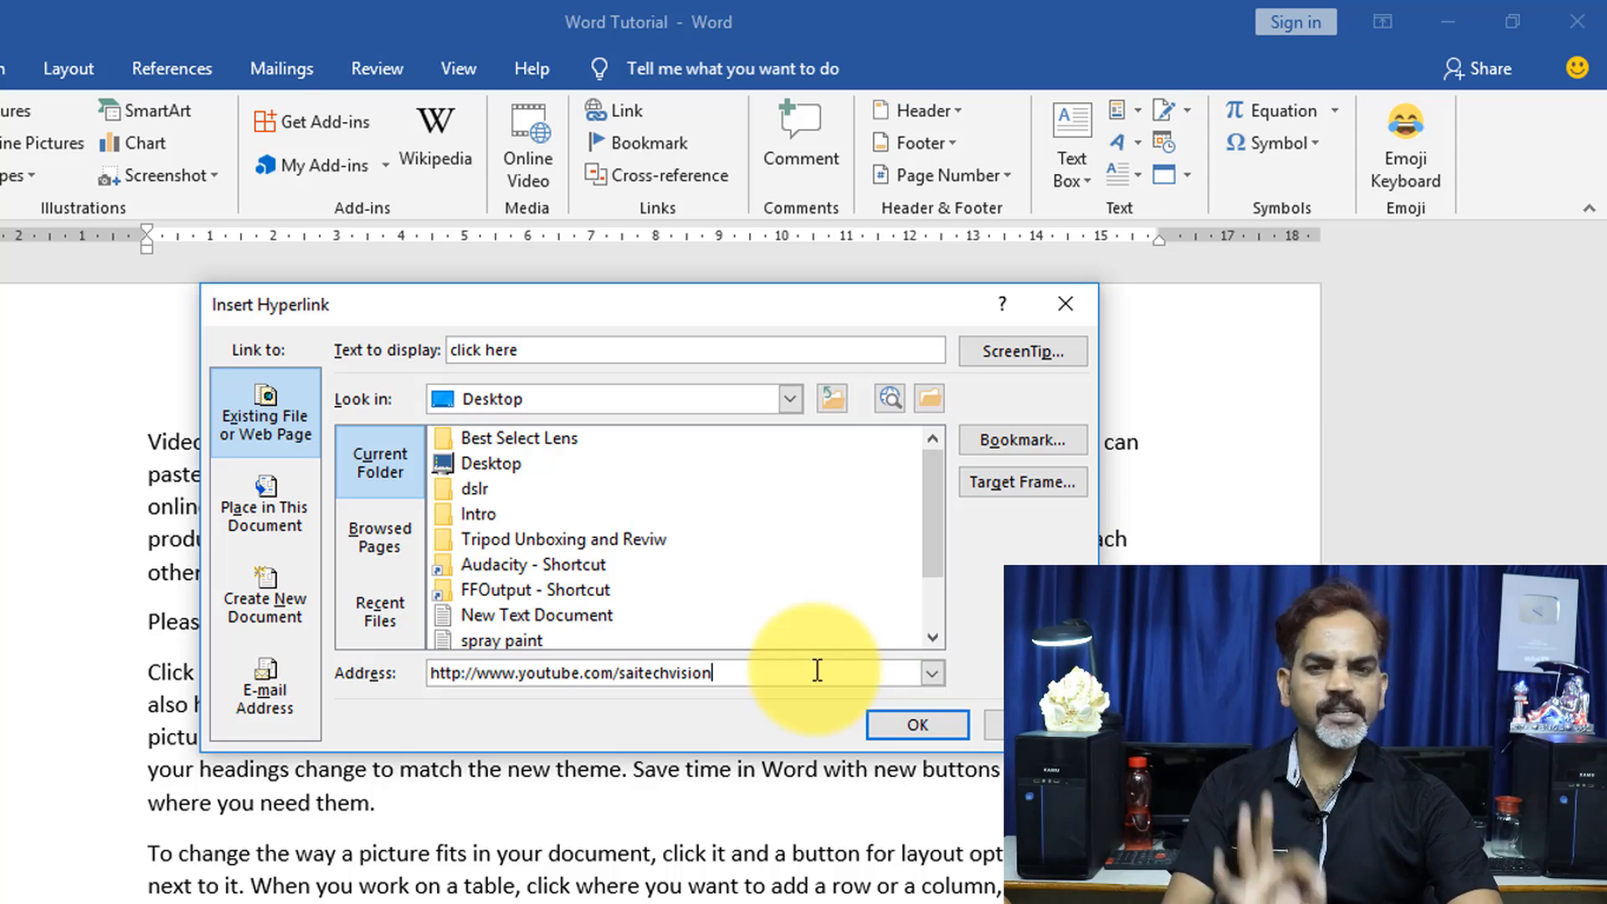
{"action": "left_click", "coordinate": [892, 725]}
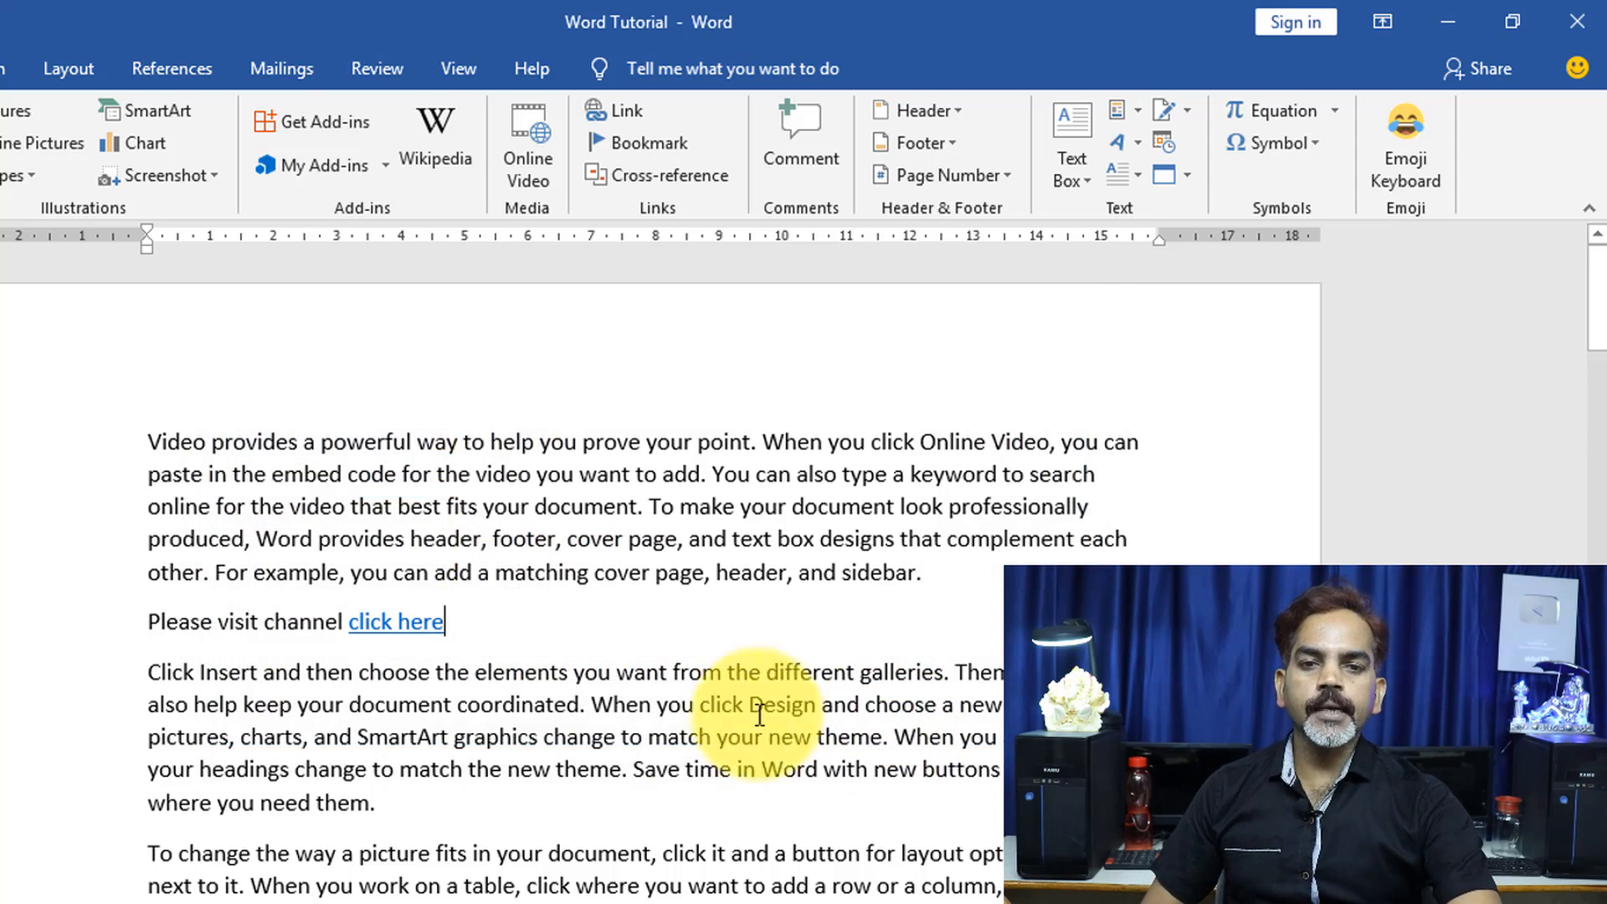
- Follow the "click here" link to test it in the browser, and return to the Word document
{"action": "left_click", "coordinate": [491, 573]}
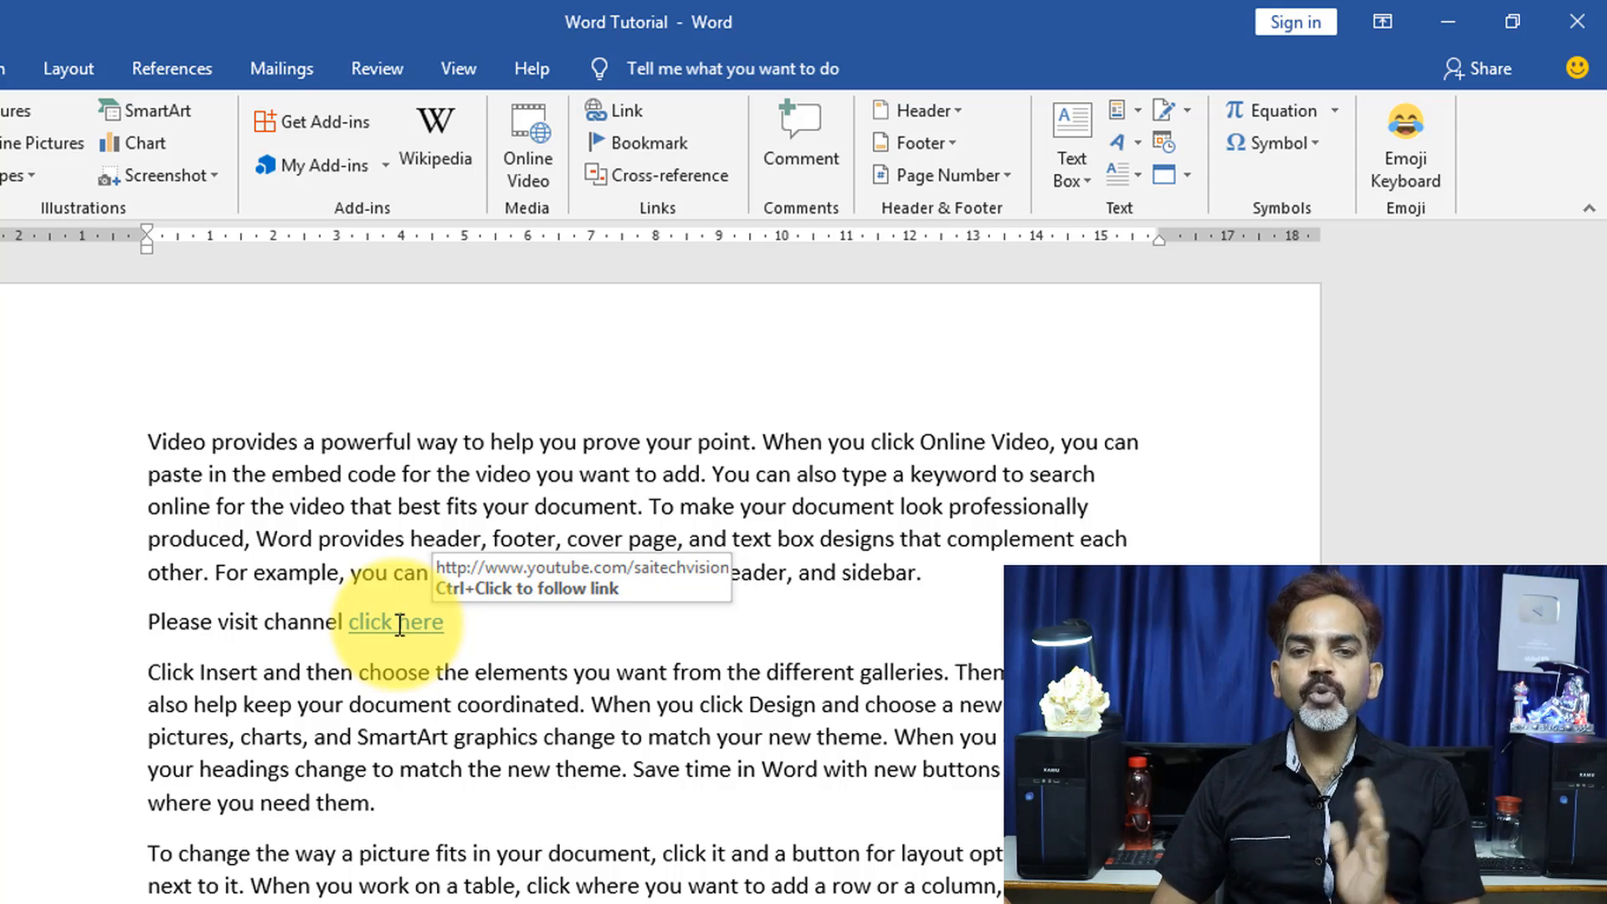
{"action": "key", "text": "ctrl"}
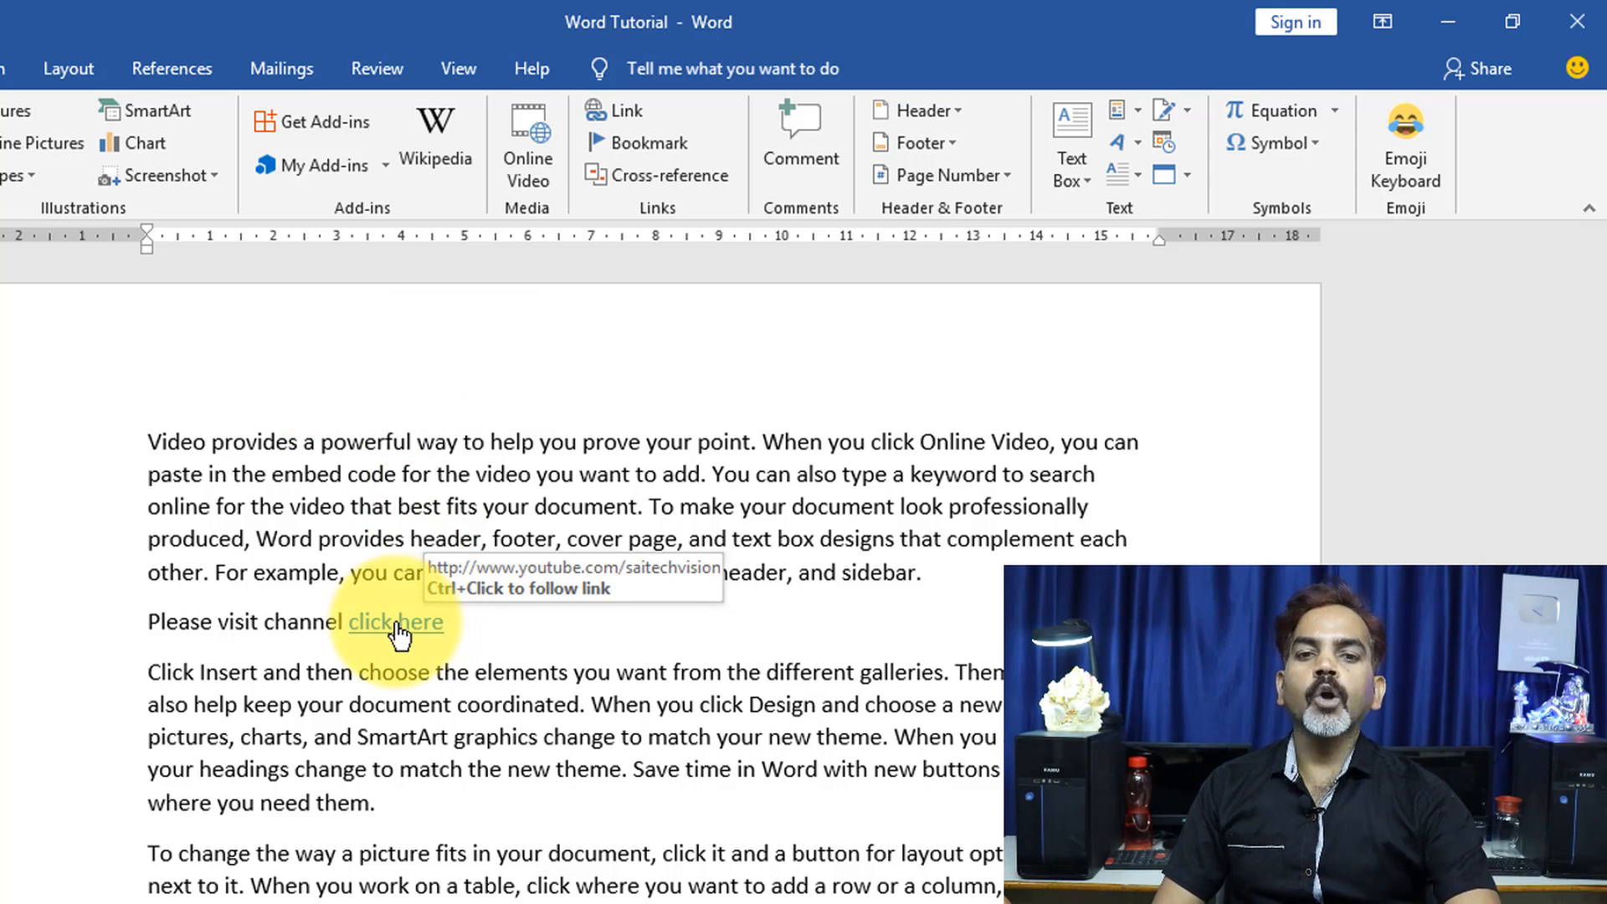
{"action": "left_click", "coordinate": [395, 624], "text": "ctrl"}
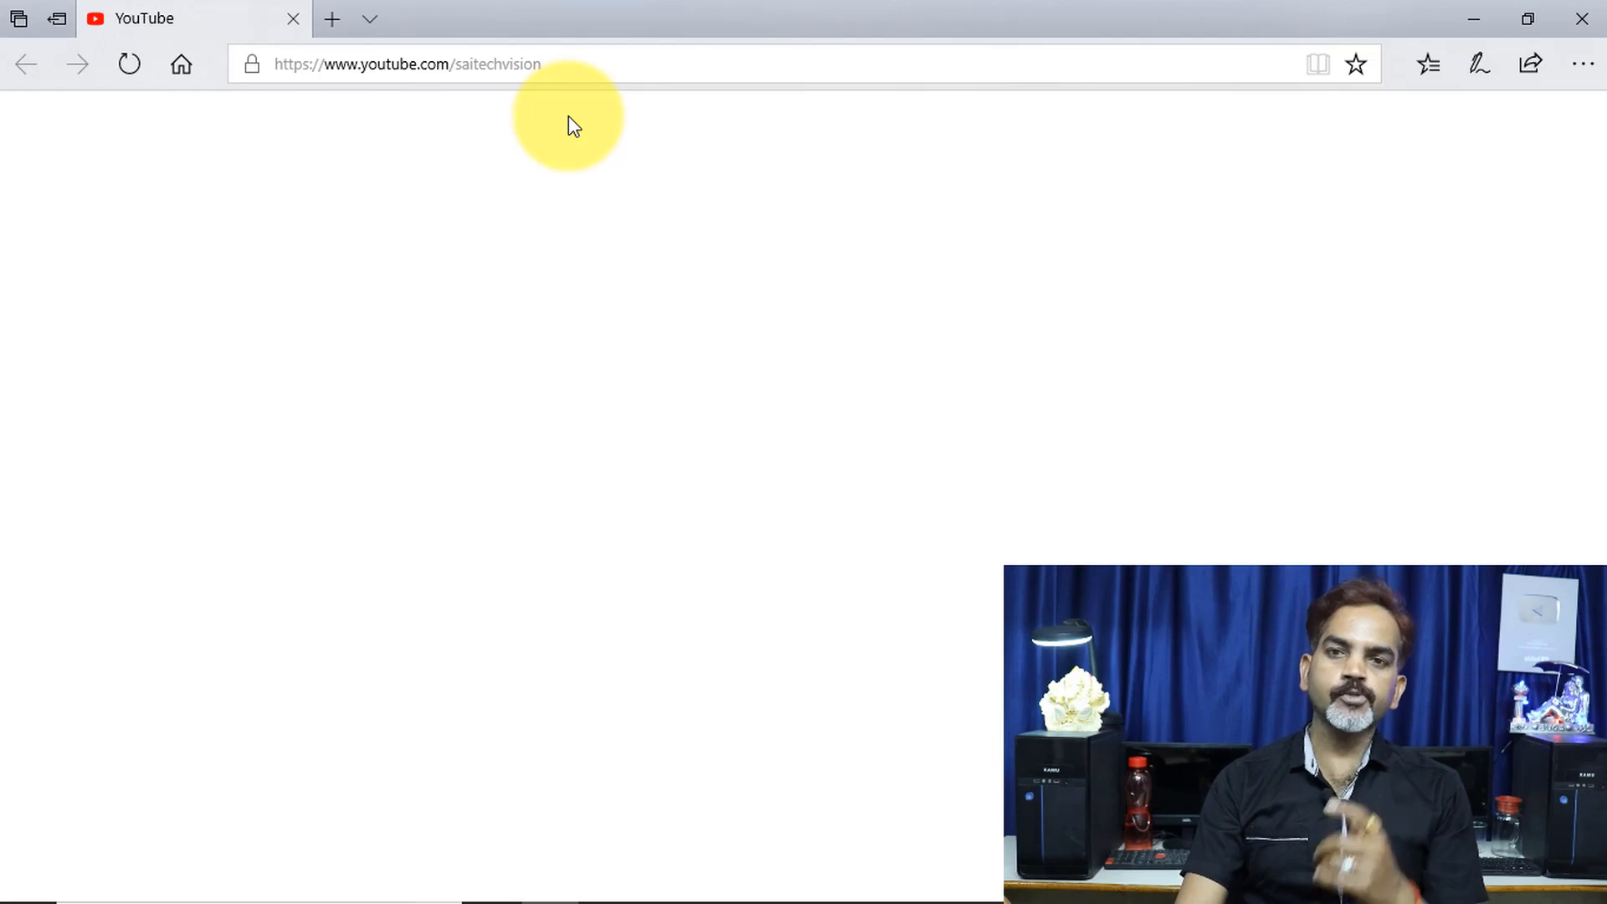
{"action": "key", "text": "alt+Tab"}
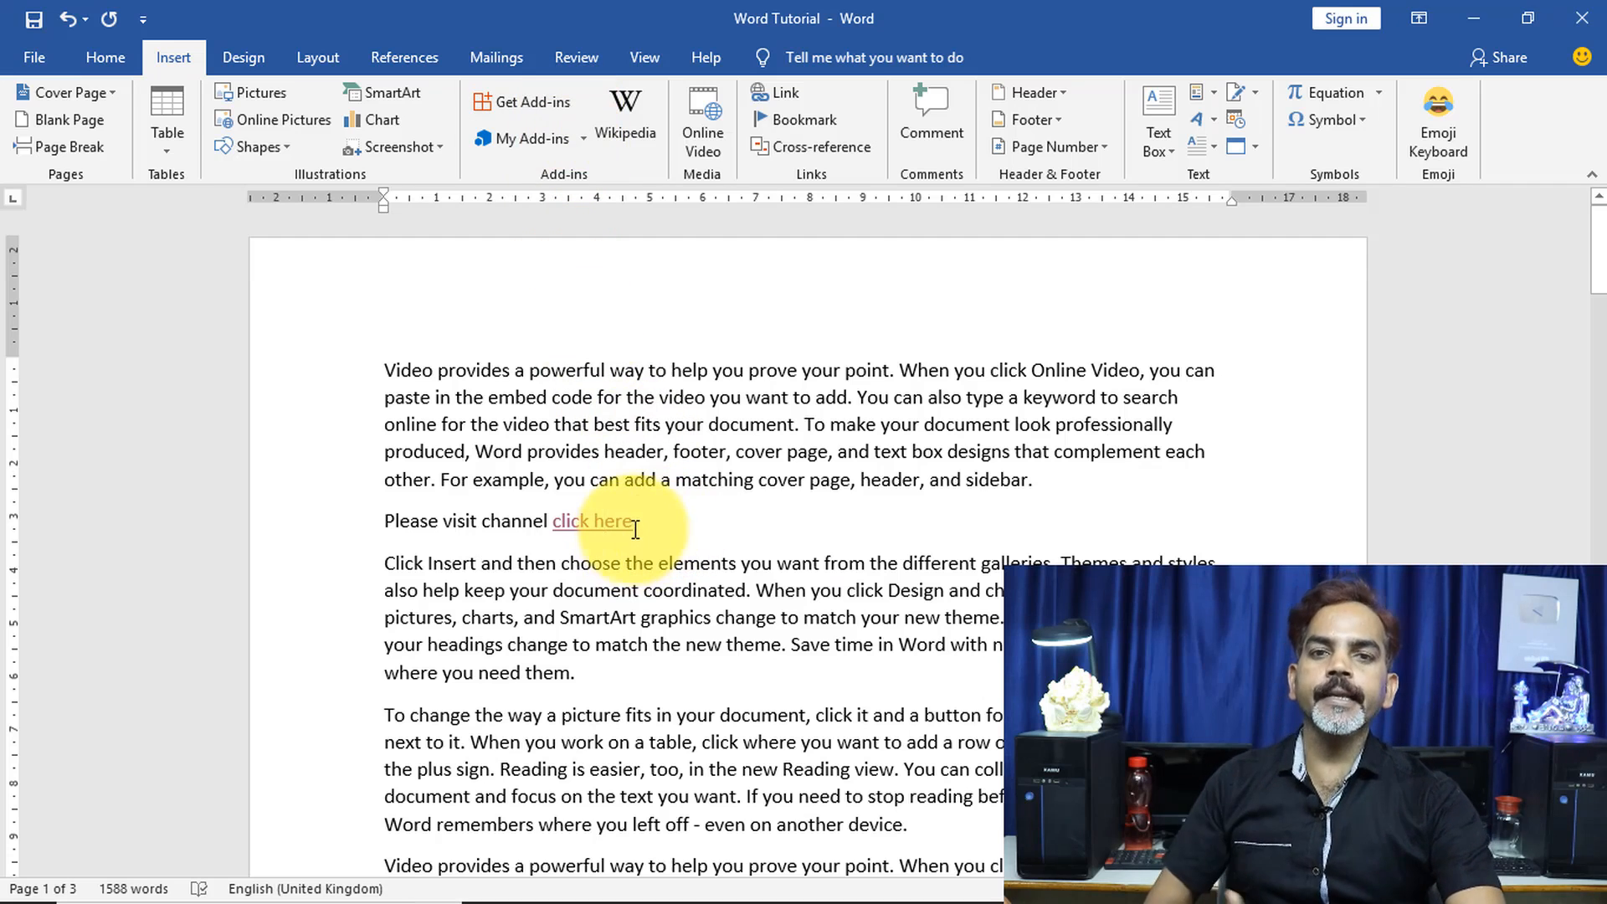
{"action": "left_click", "coordinate": [765, 93]}
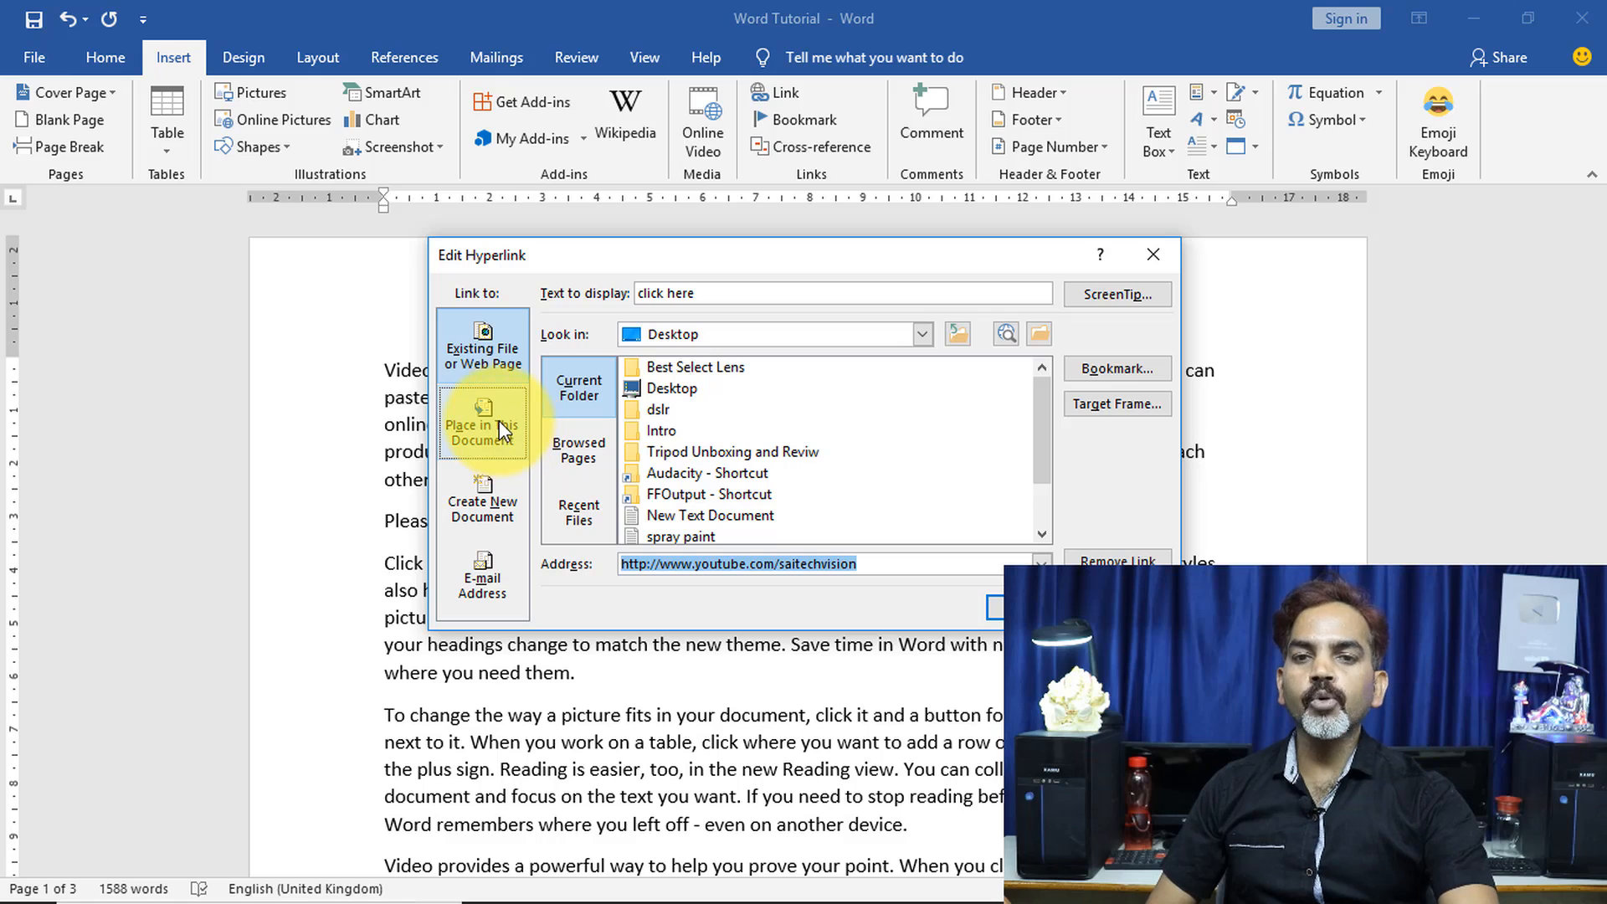
{"action": "left_click", "coordinate": [499, 420]}
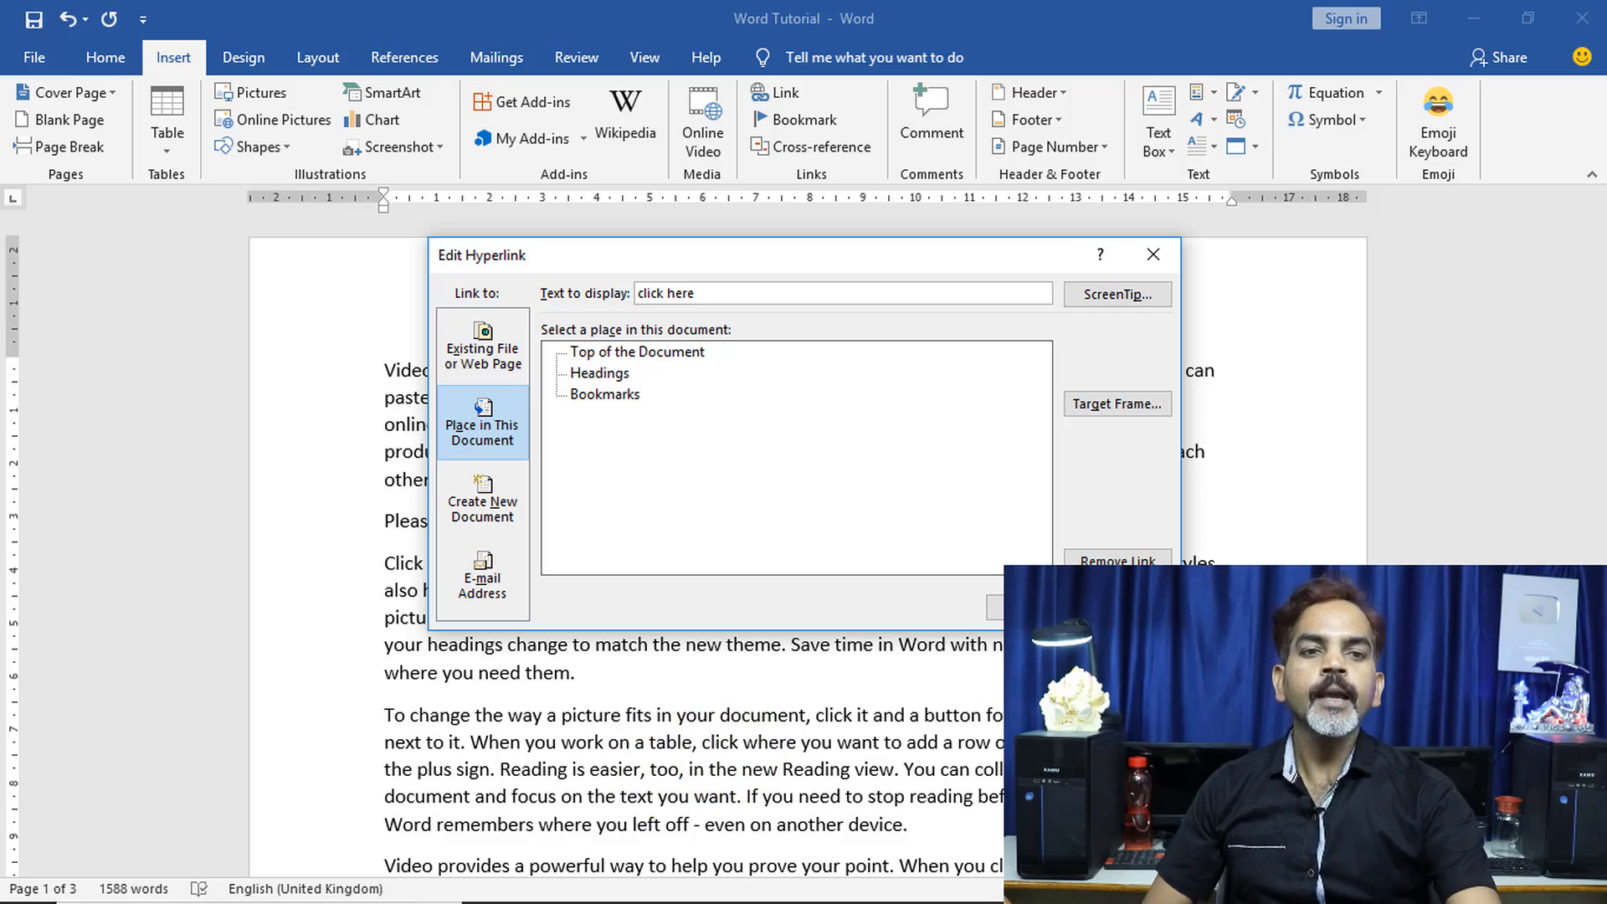
{"action": "left_click", "coordinate": [1232, 384]}
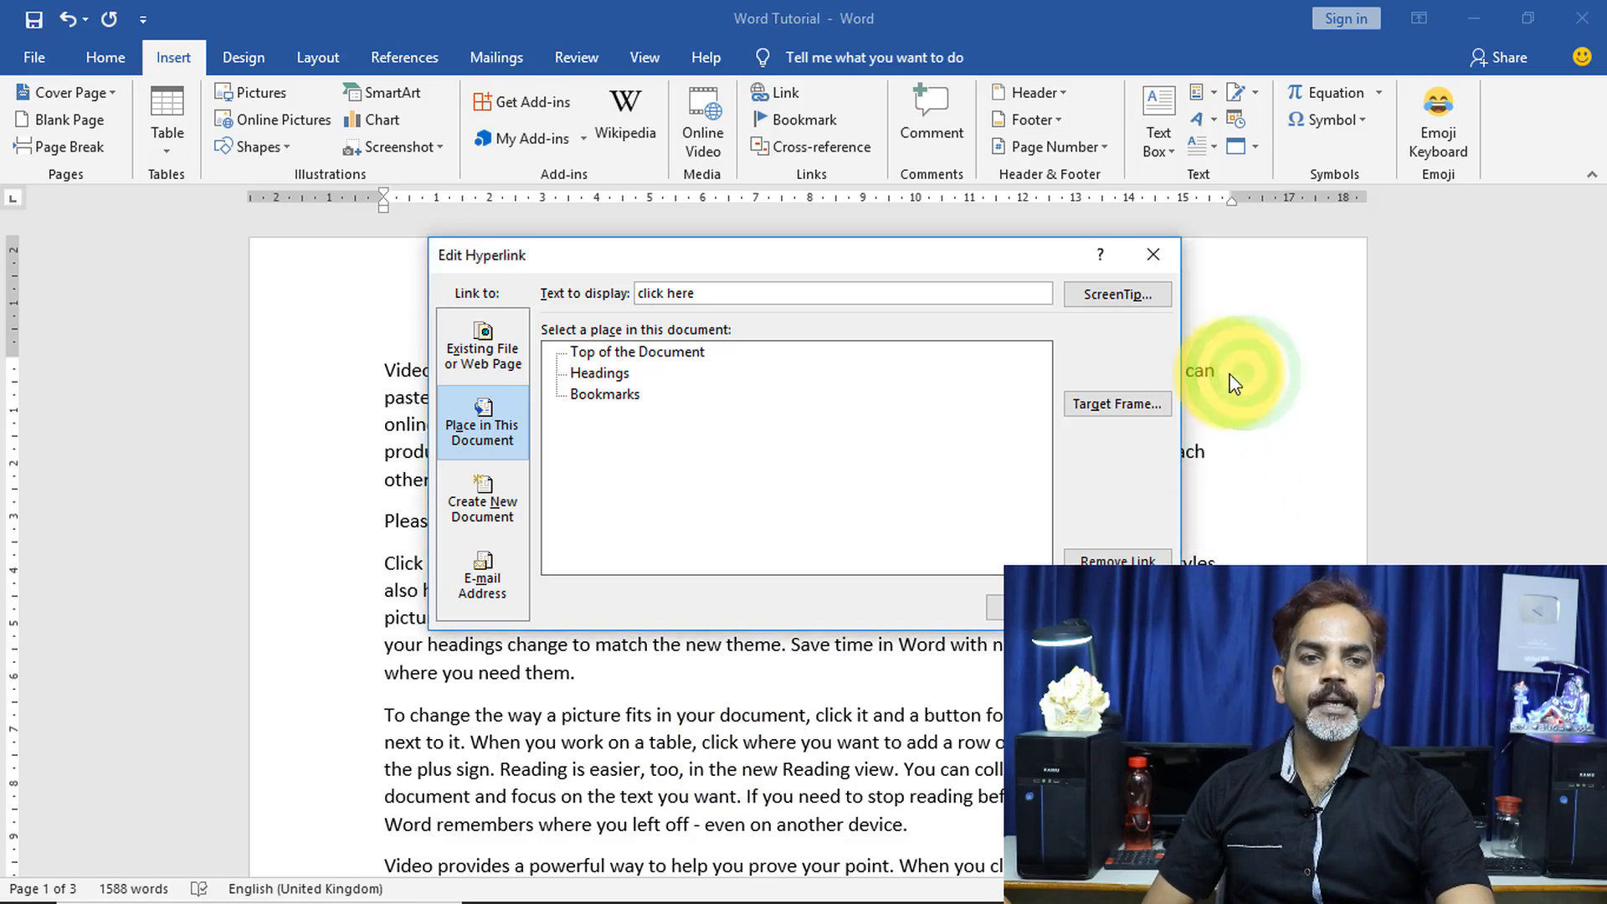
{"action": "left_click", "coordinate": [1152, 254]}
- Add a new line reading "Sai Techvision" on page 2, between a "Click Insert" paragraph and the following "To change the way" paragraph
{"action": "scroll", "coordinate": [789, 690], "scroll_direction": "down", "scroll_amount": 4}
{"action": "scroll", "coordinate": [789, 687], "scroll_direction": "down", "scroll_amount": 10}
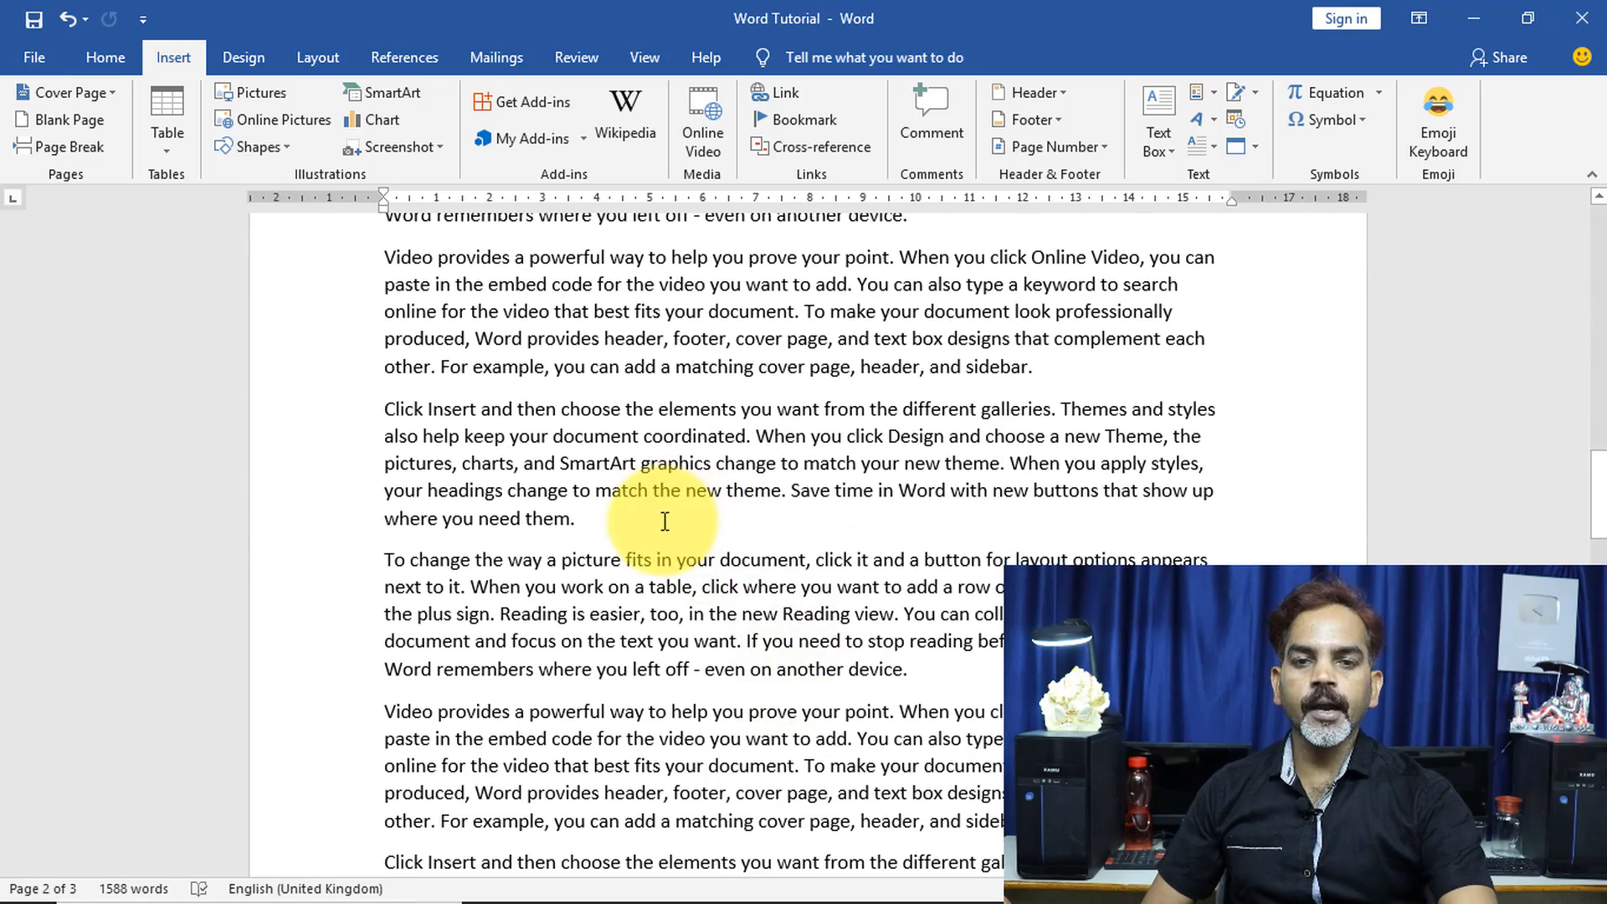
{"action": "left_click", "coordinate": [664, 522]}
{"action": "key", "text": "Return"}
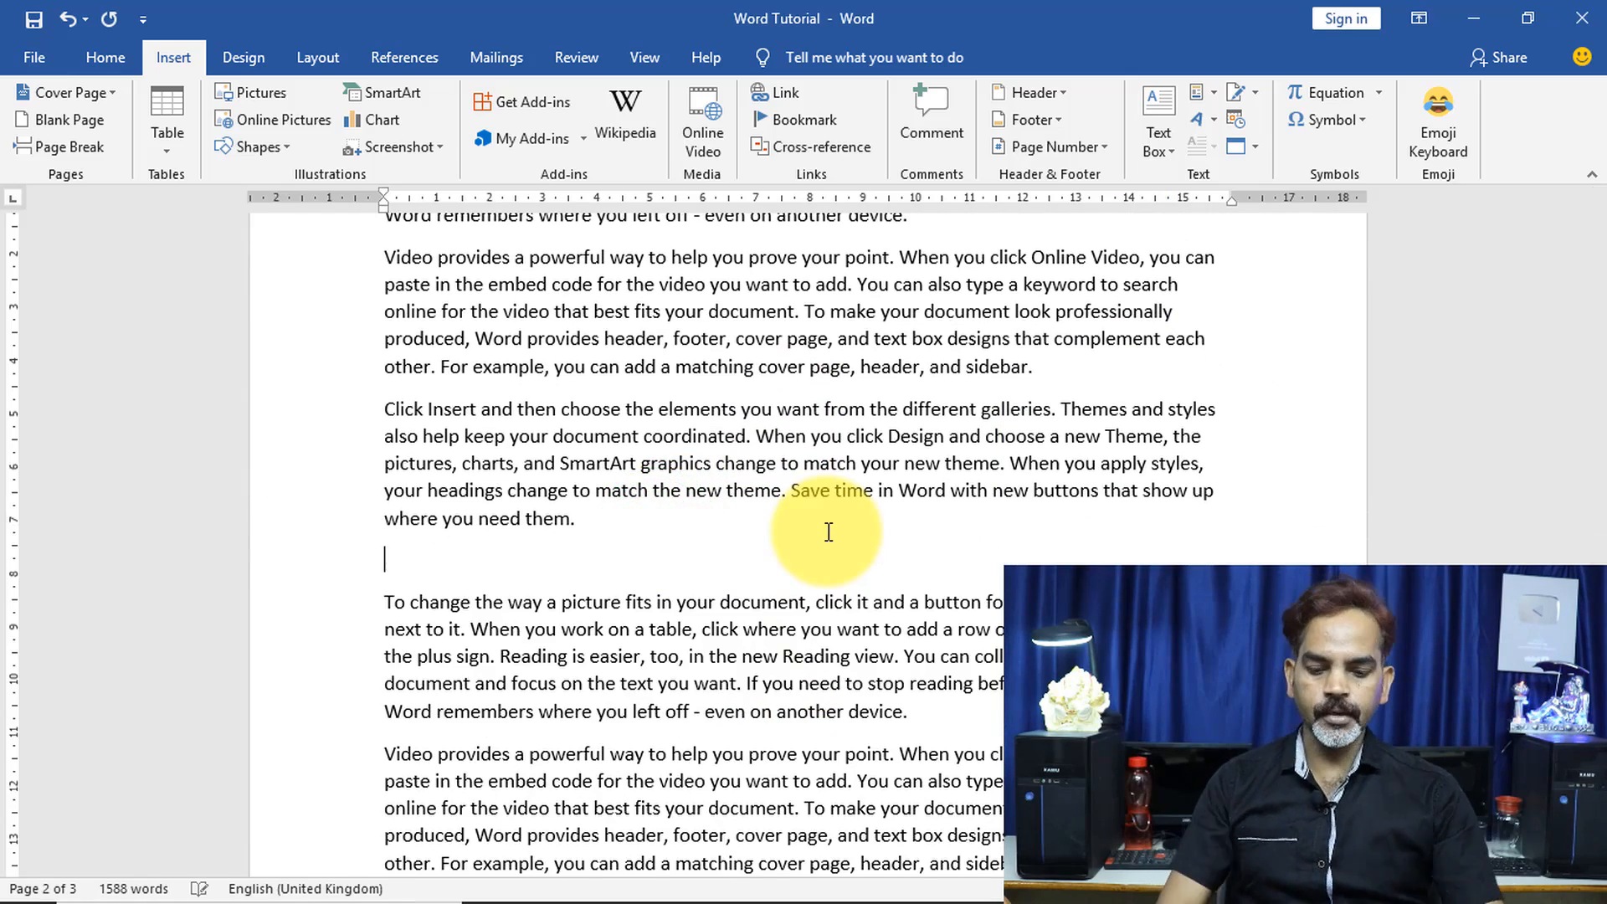
{"action": "type", "text": "S"}
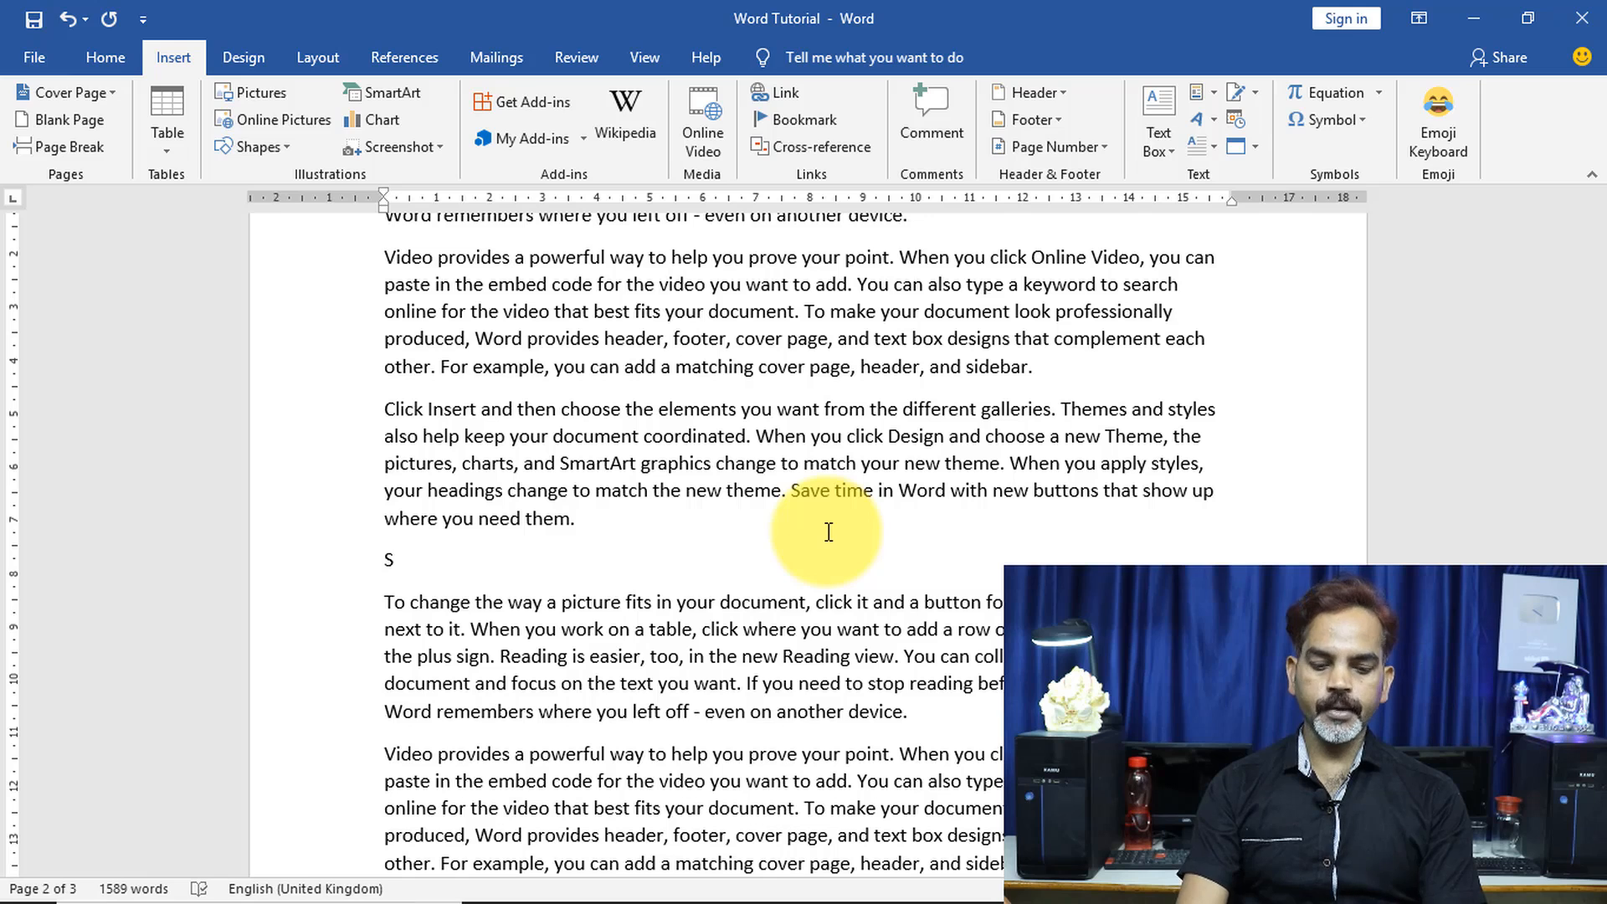
{"action": "type", "text": "ai Techvision"}
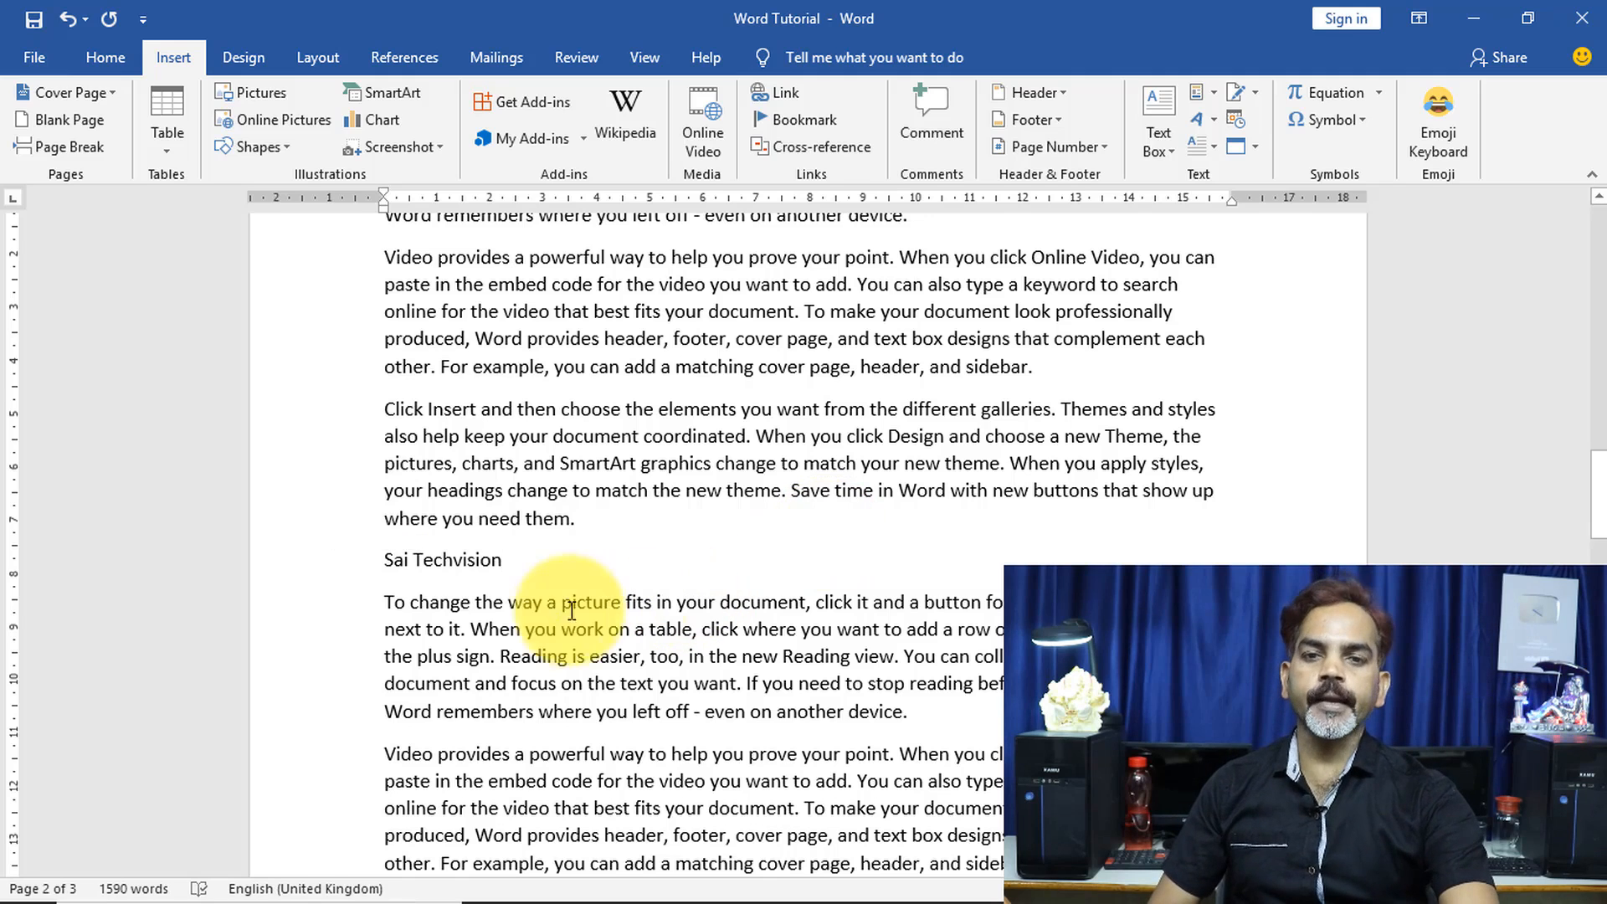
- Apply the Heading 1 style to the "Sai Techvision" line on page 2
{"action": "left_click", "coordinate": [532, 557]}
{"action": "left_click_drag", "start_coordinate": [532, 557], "coordinate": [384, 559]}
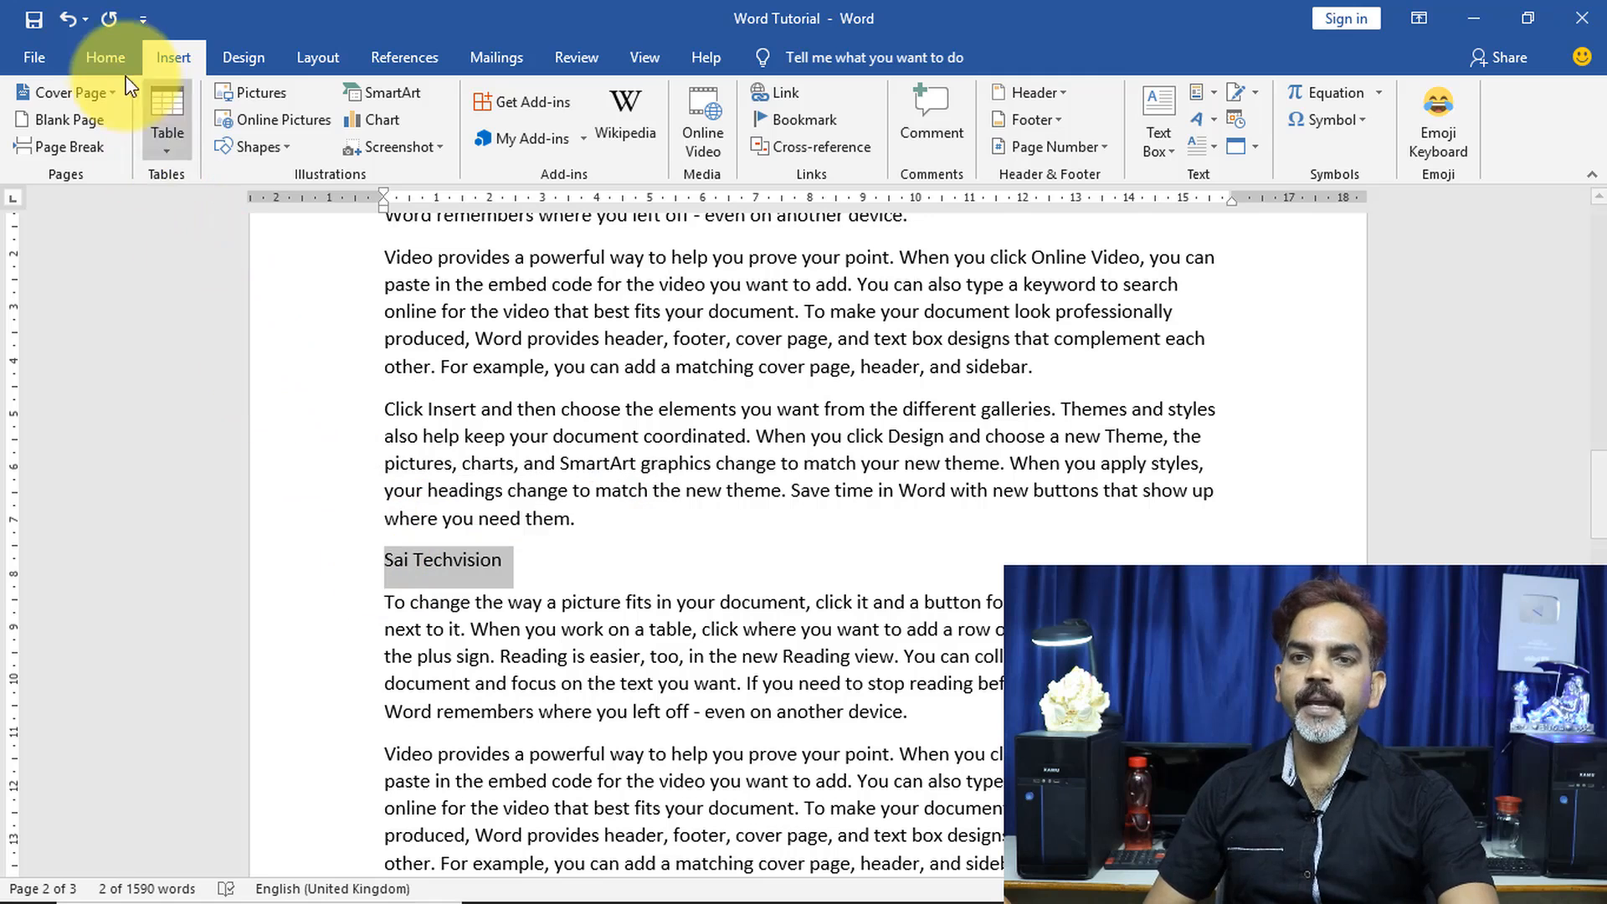
{"action": "left_click", "coordinate": [108, 58]}
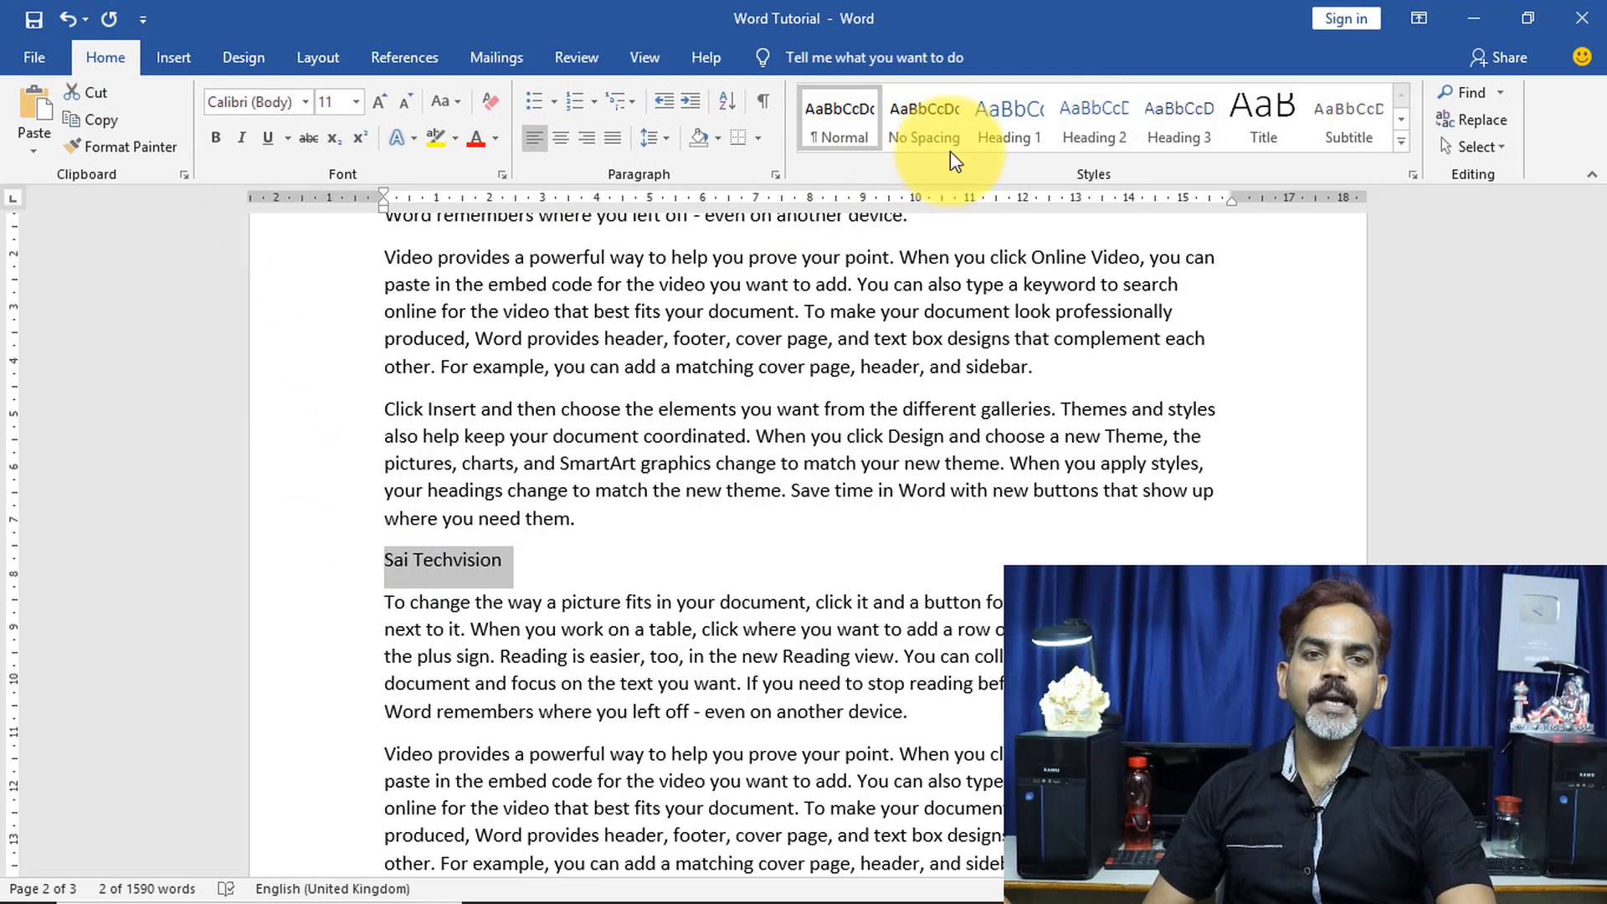
{"action": "left_click", "coordinate": [1000, 122]}
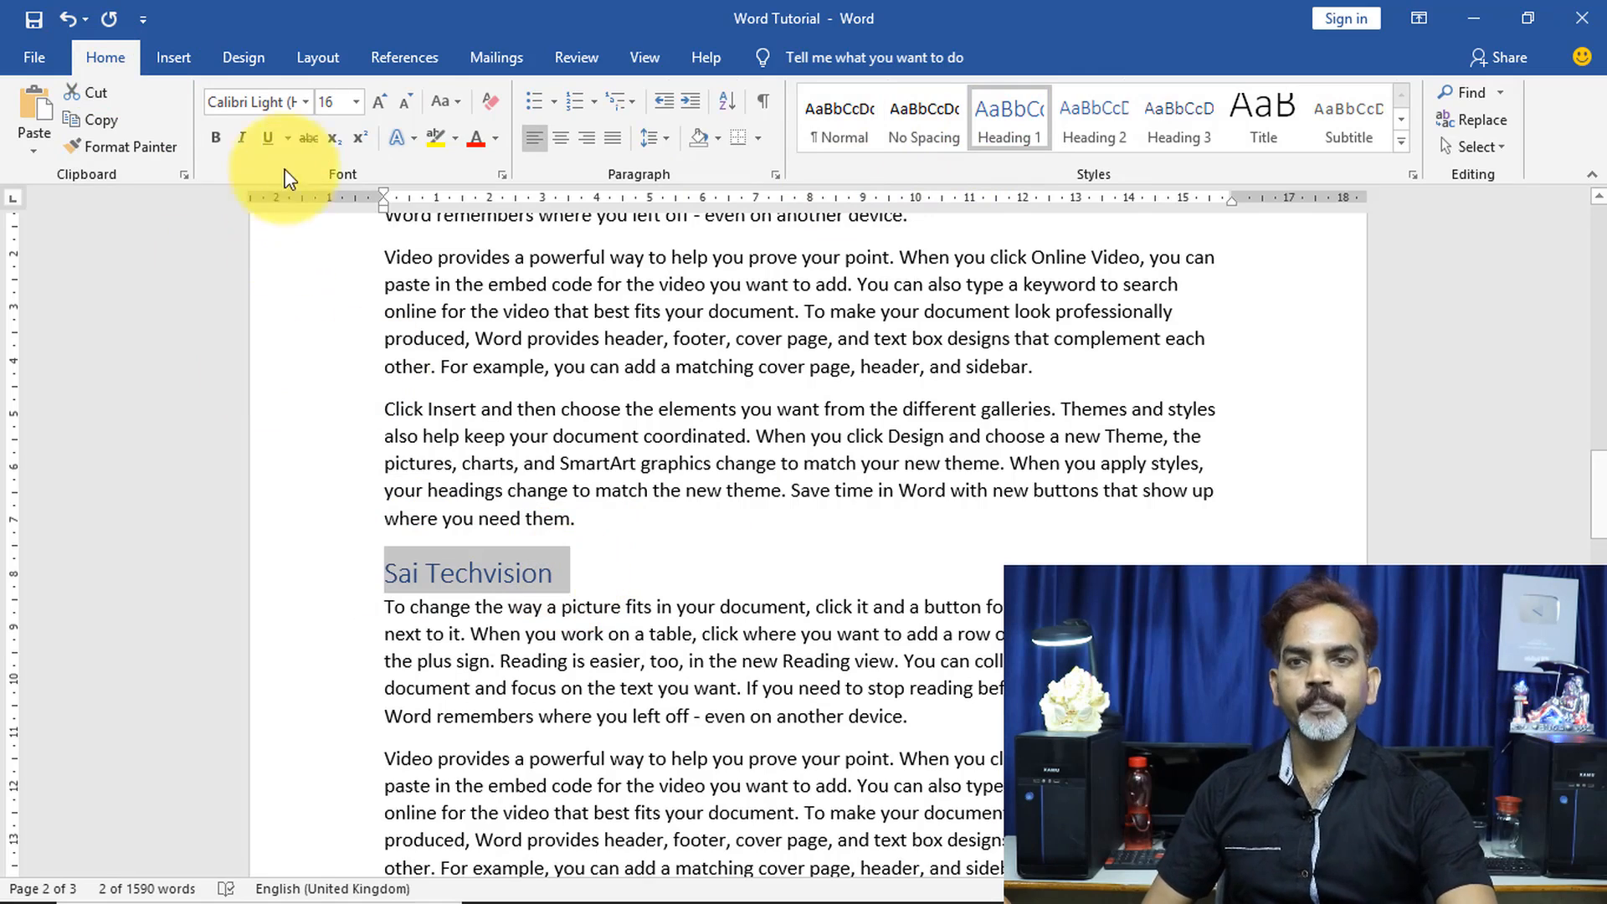
- Add the text "Click here to sai techvision" at the end of the first "Click Insert" paragraph on page 1
{"action": "scroll", "coordinate": [667, 629], "scroll_direction": "up", "scroll_amount": 15}
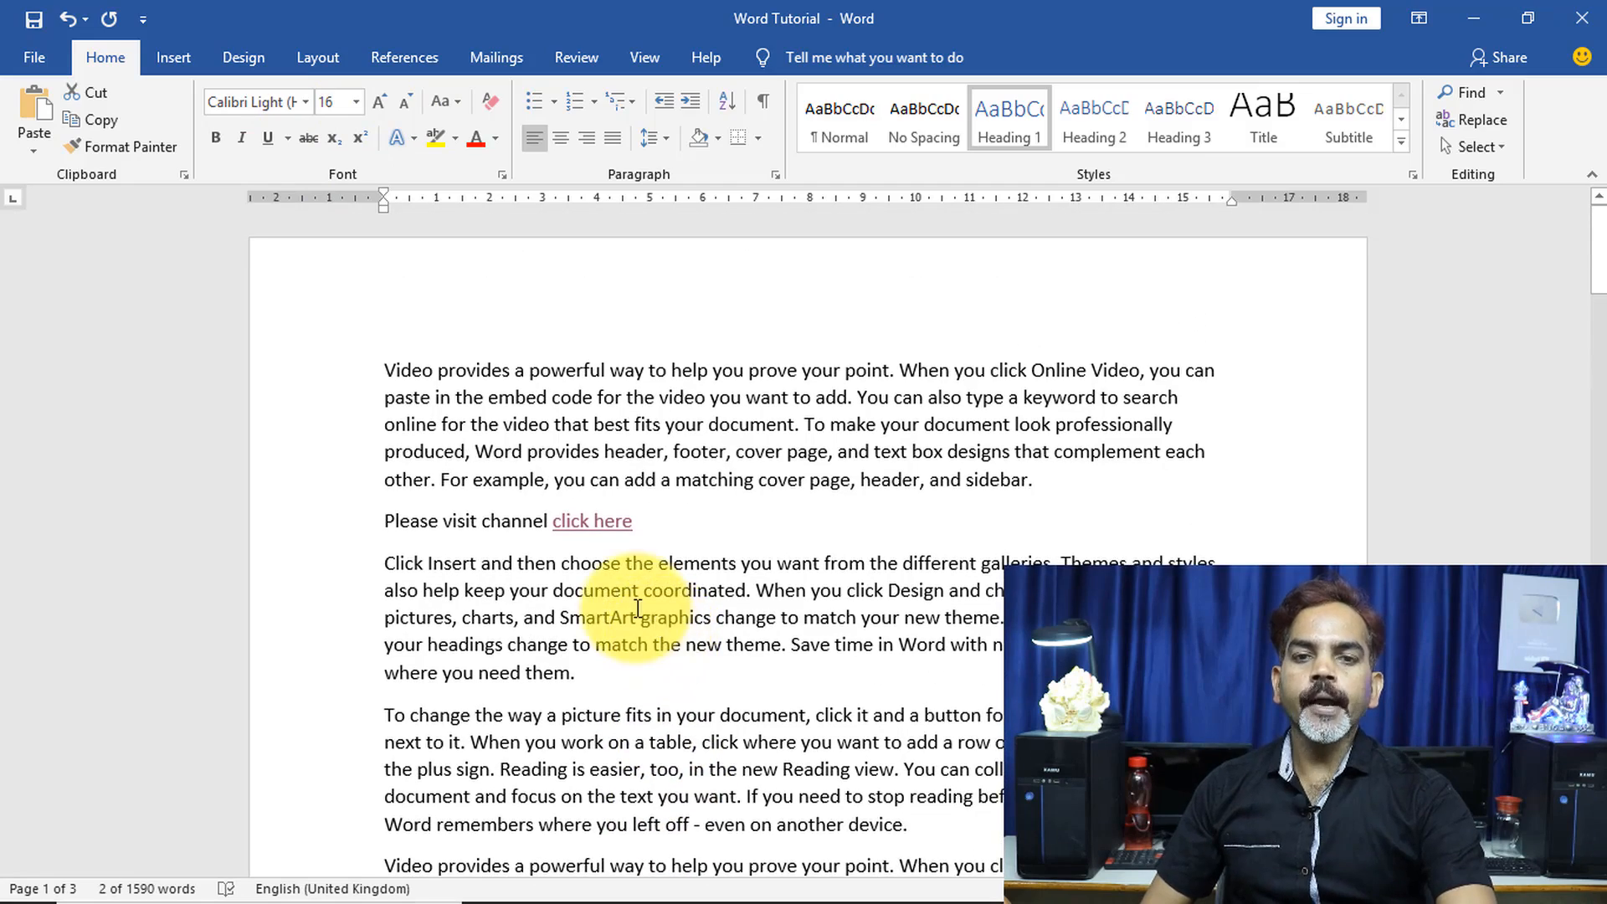
{"action": "scroll", "coordinate": [662, 629], "scroll_direction": "down", "scroll_amount": 1}
{"action": "left_click", "coordinate": [596, 607]}
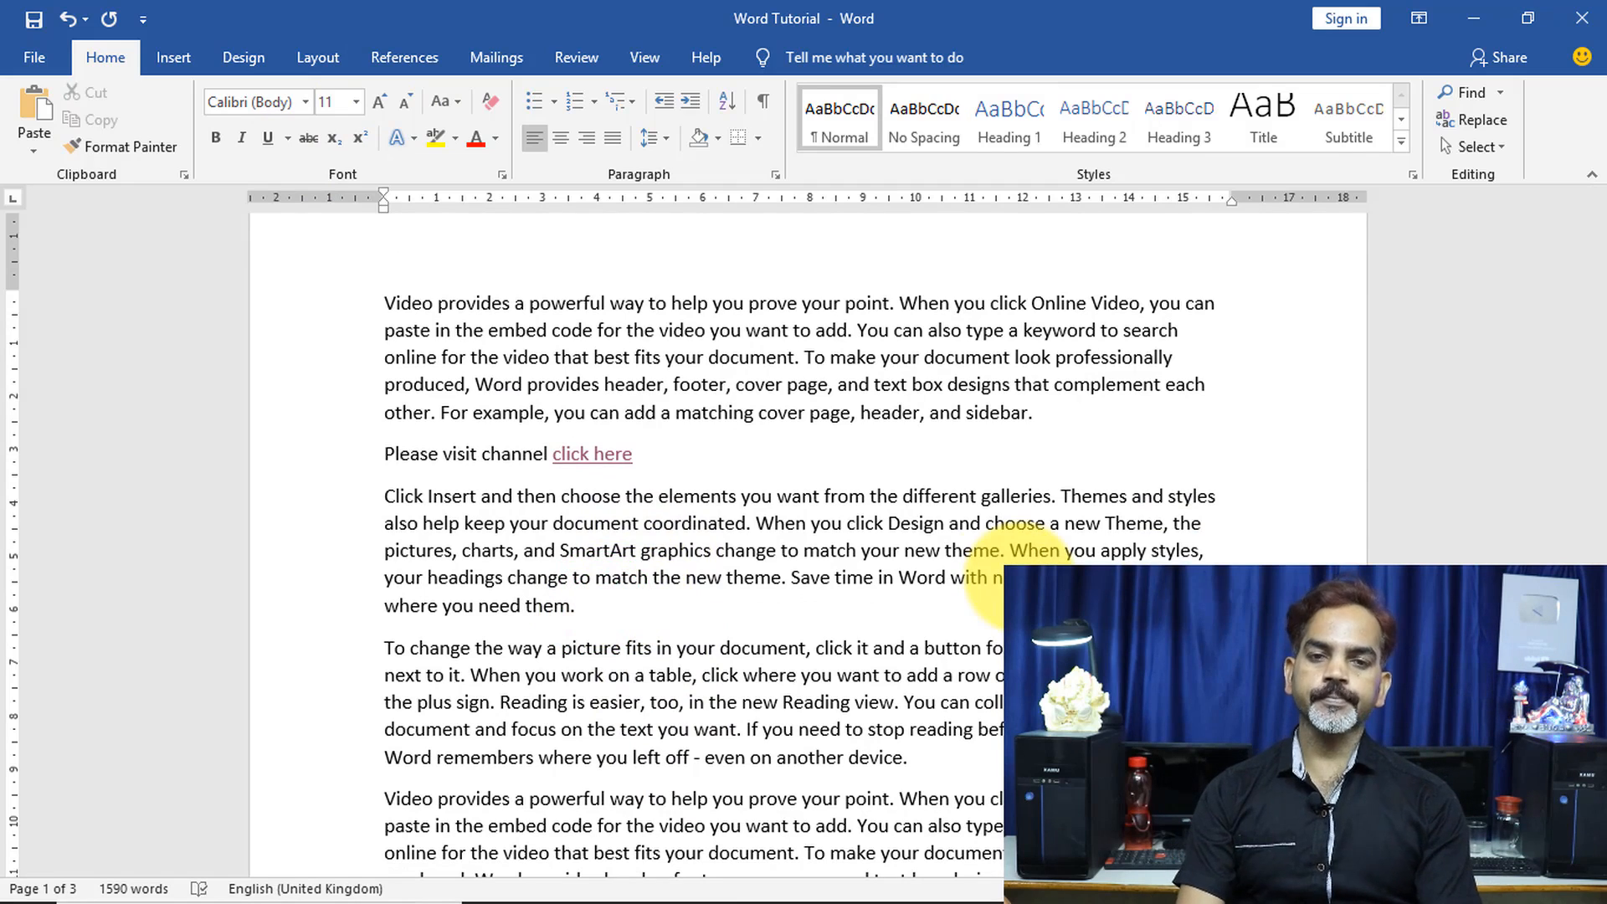
{"action": "type", "text": "cli"}
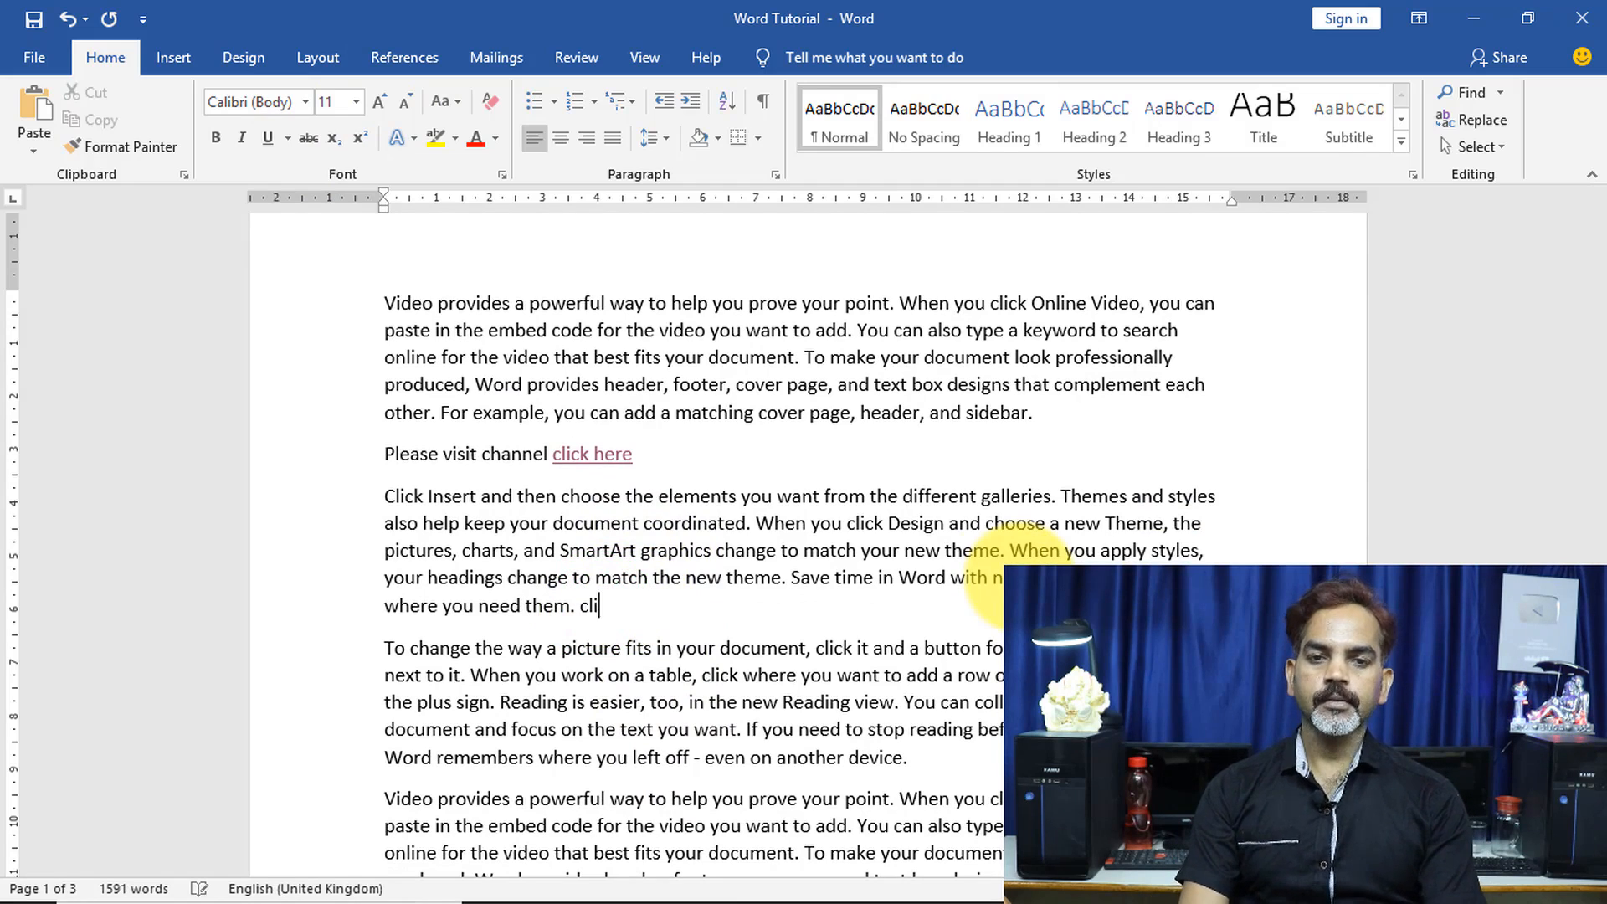
{"action": "type", "text": "ck here "}
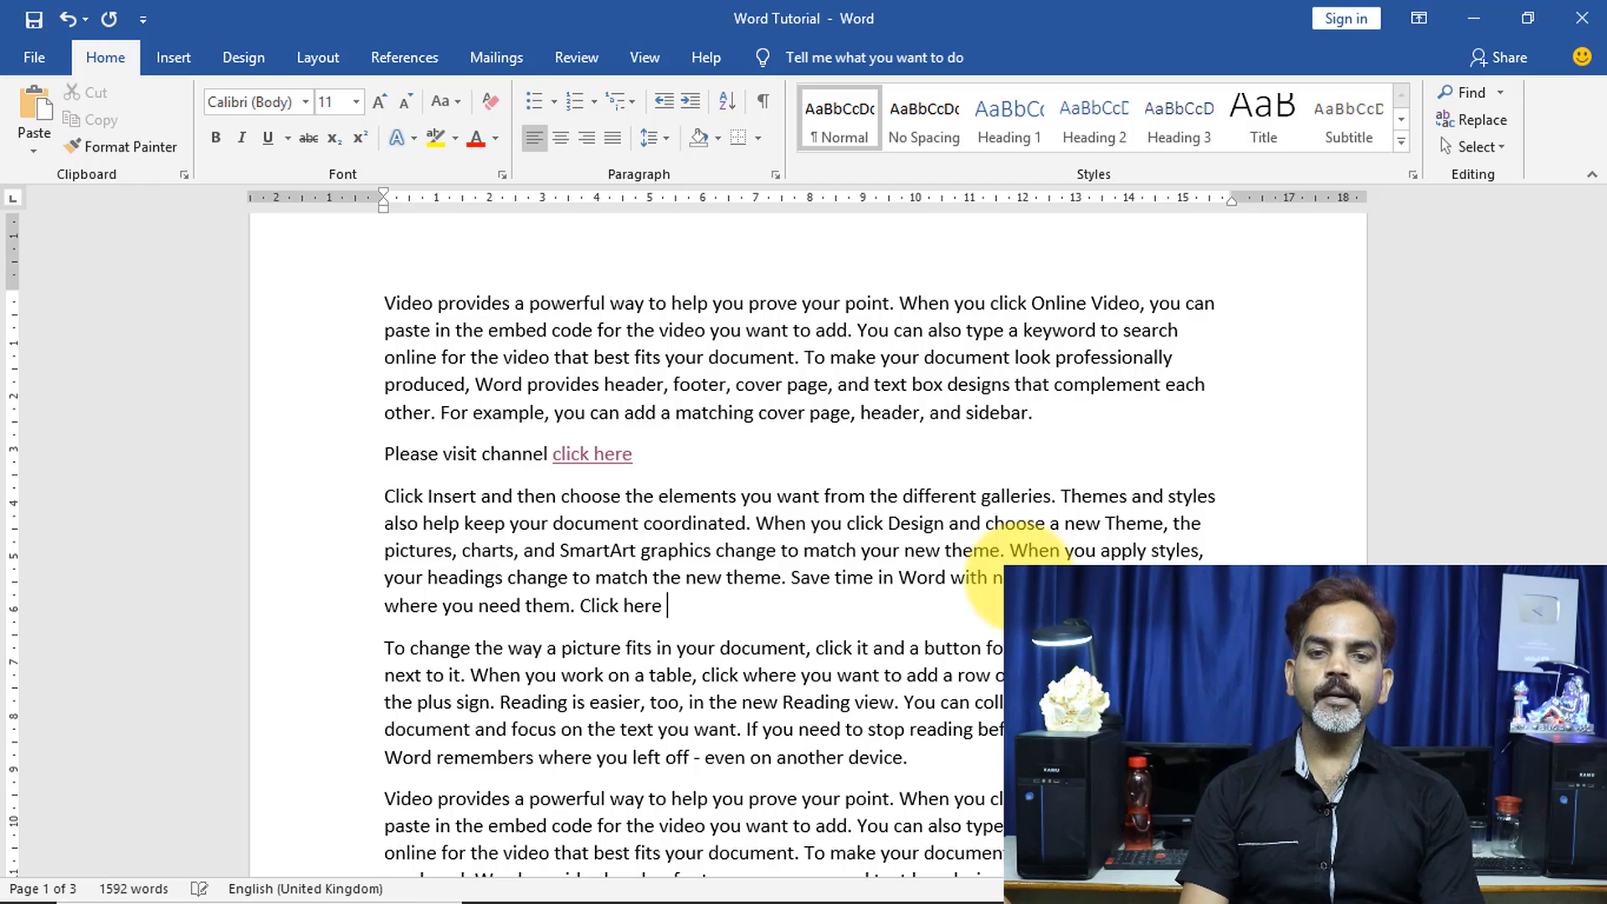
{"action": "type", "text": "to sai tec"}
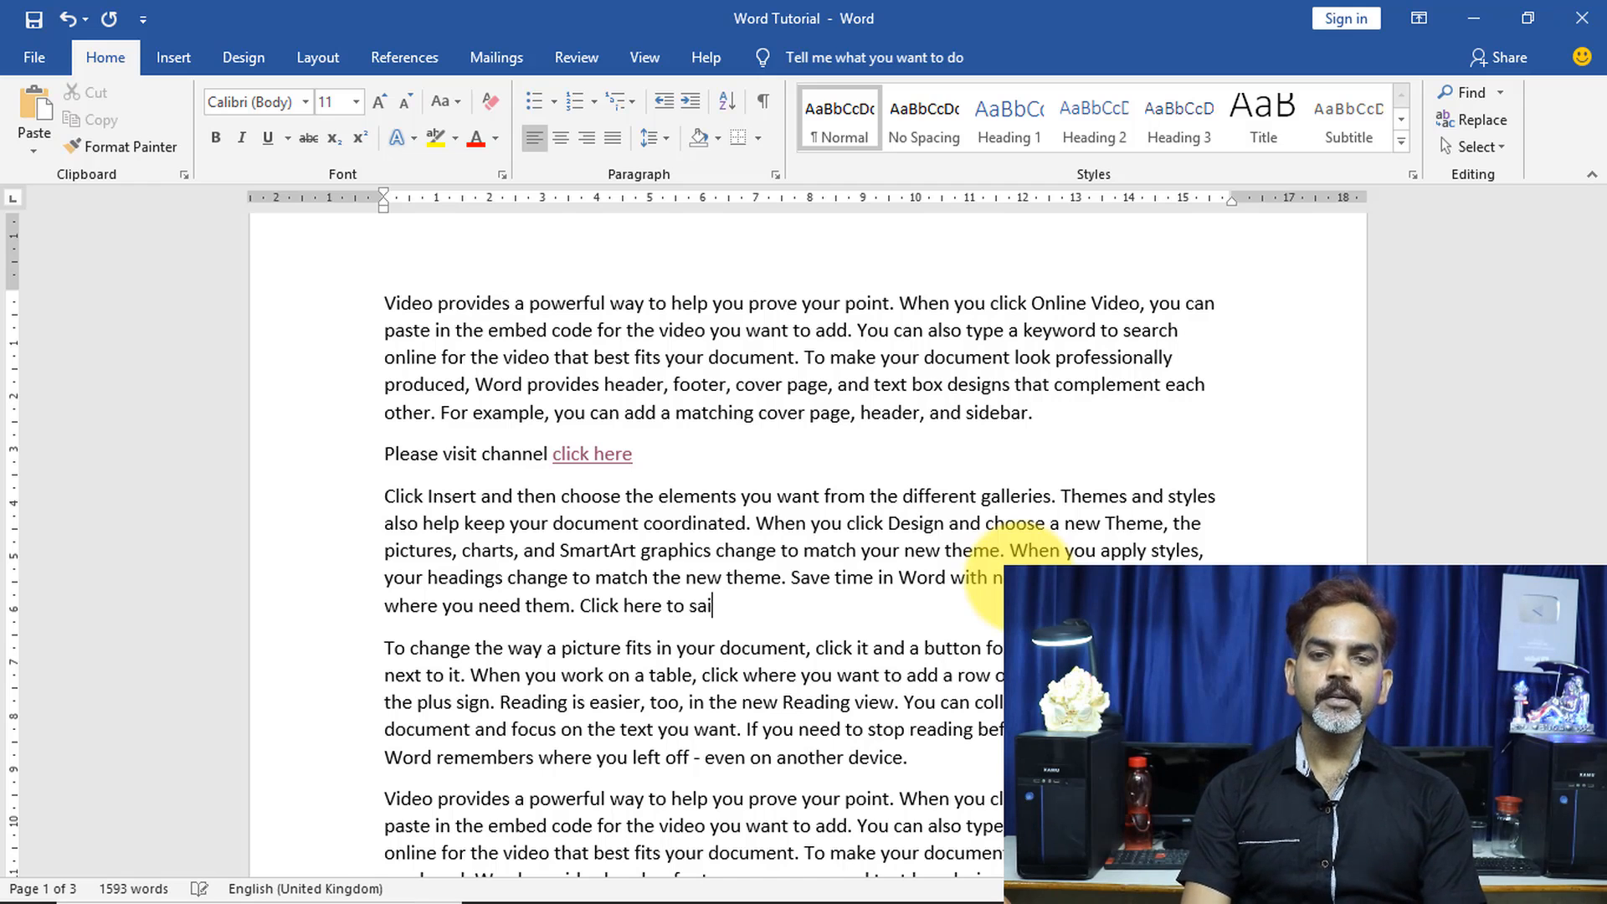
{"action": "type", "text": "hvision"}
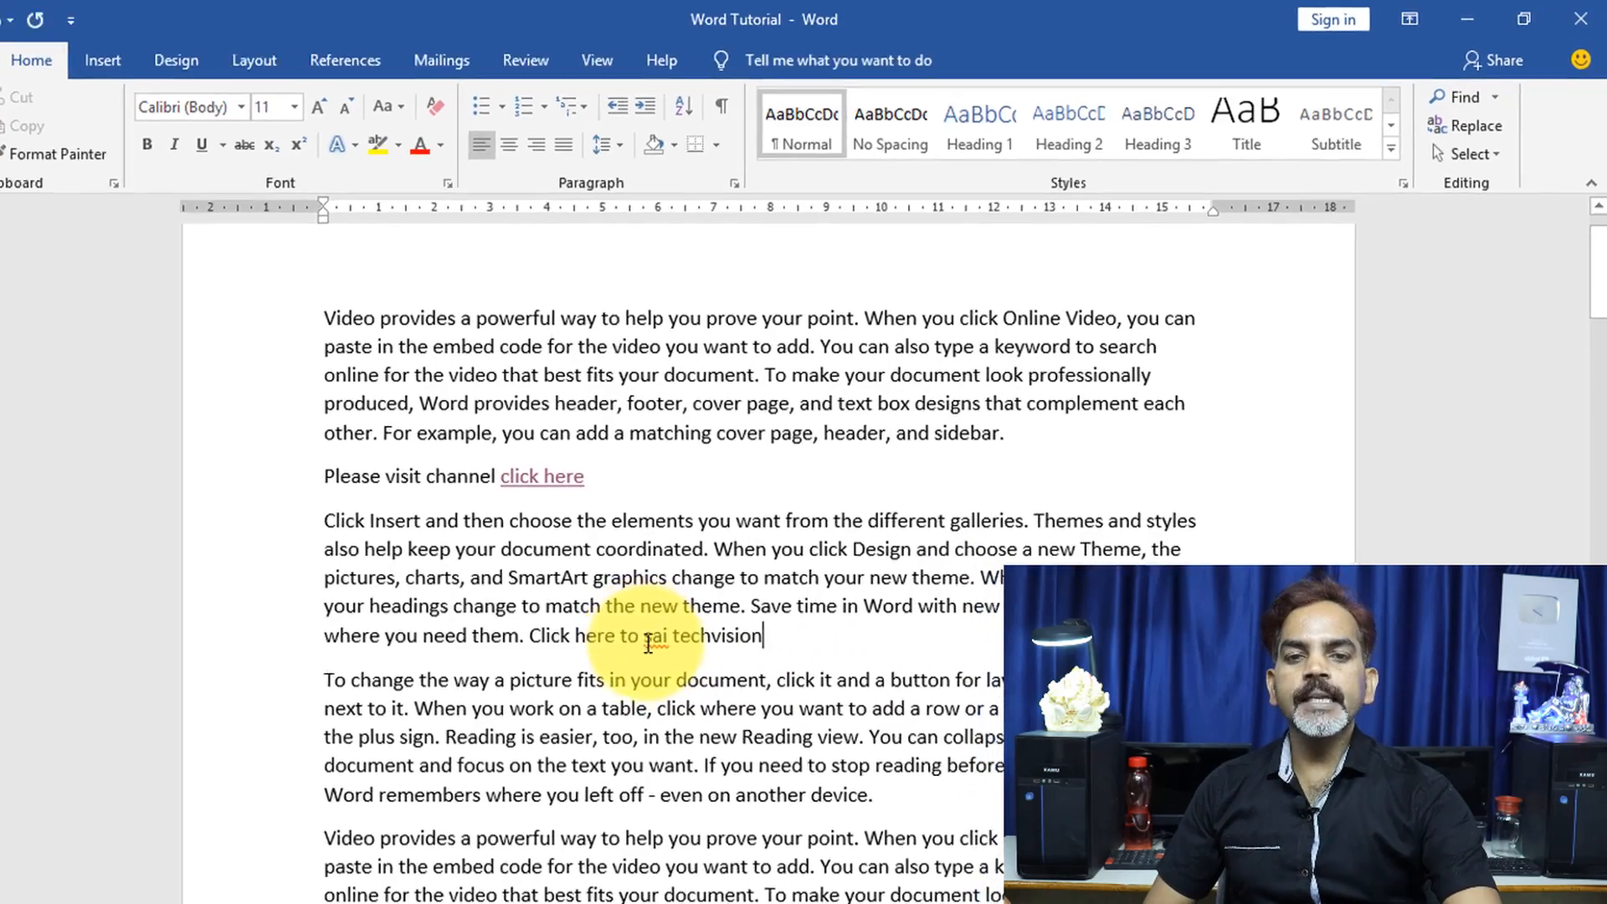
- Hyperlink the word "Click" before "here to sai techvision" to the "Sai Techvision" heading in this document
{"action": "left_click_drag", "start_coordinate": [645, 638], "coordinate": [742, 636]}
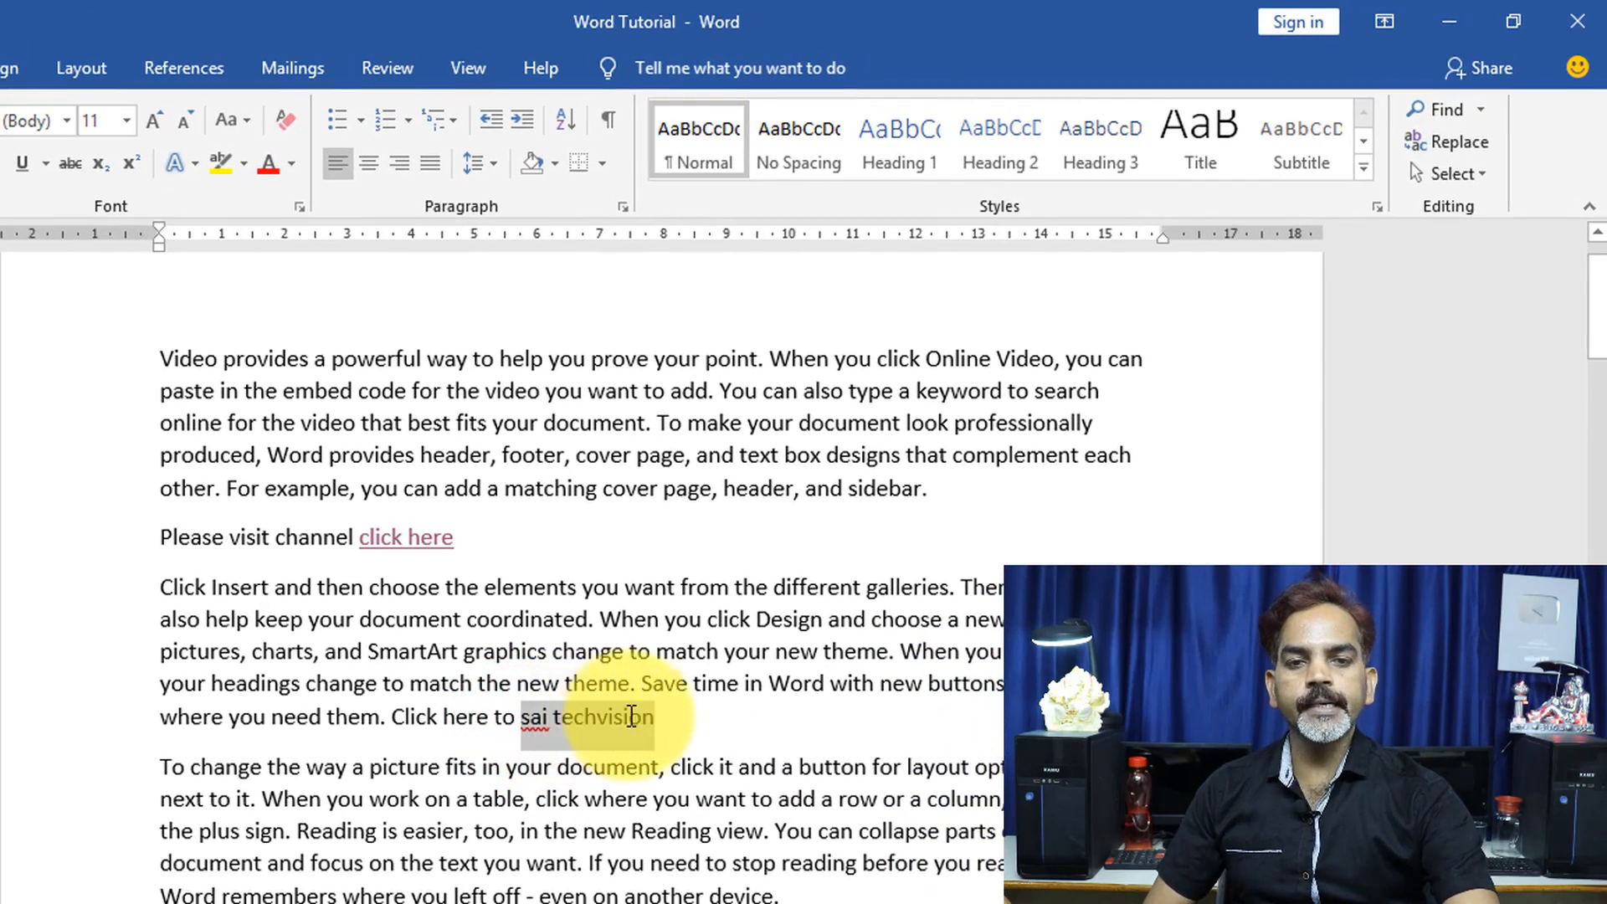
{"action": "left_click", "coordinate": [496, 716]}
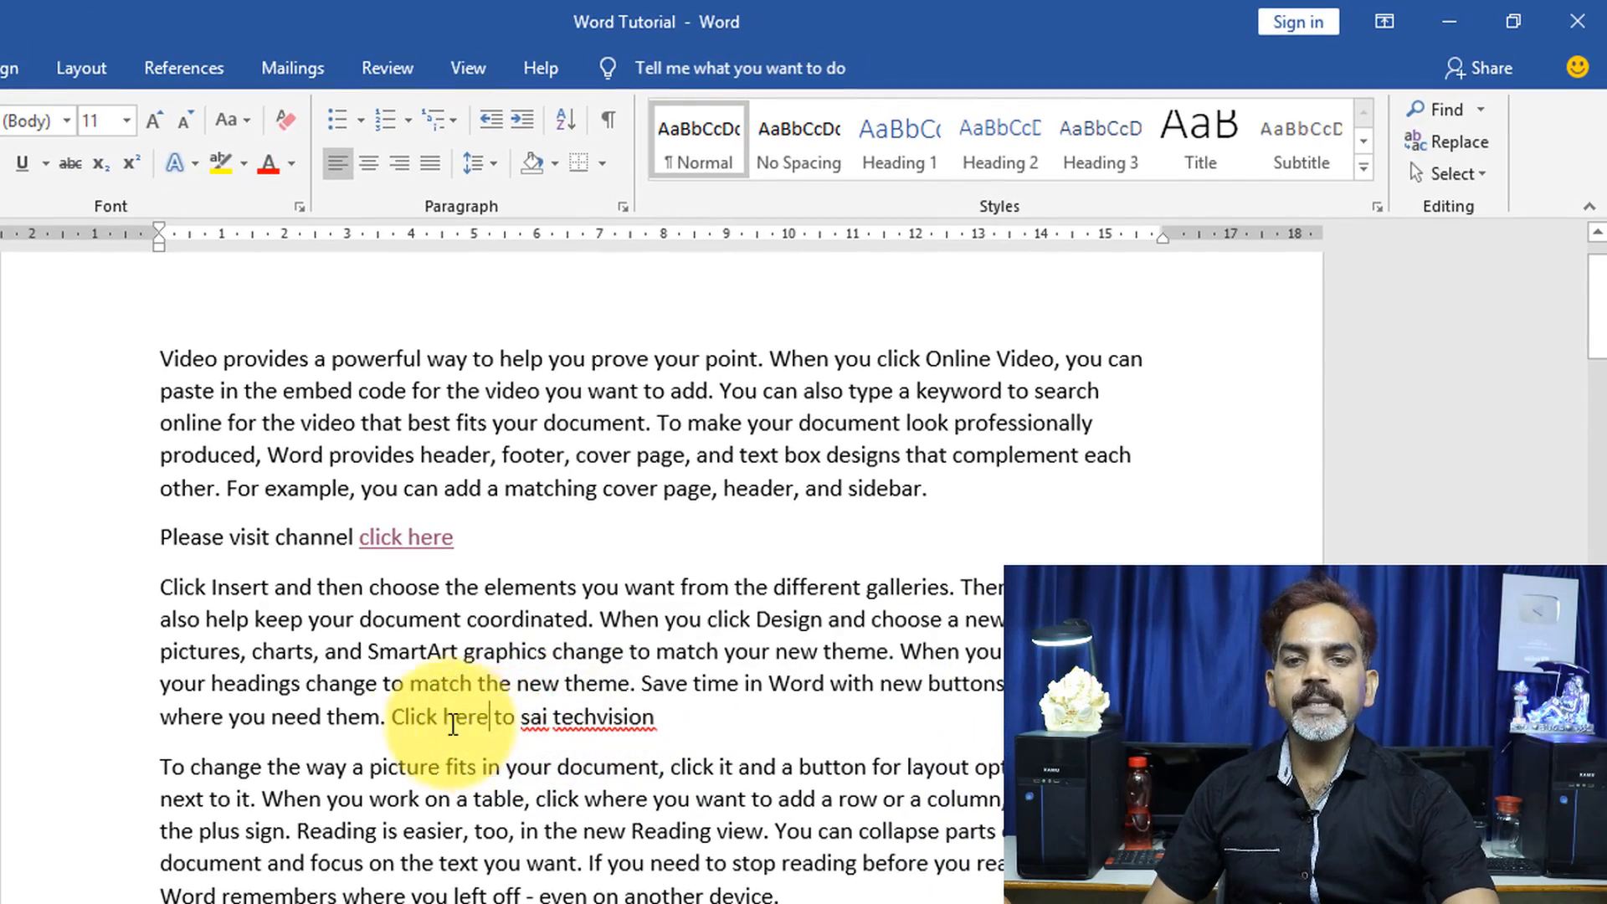
{"action": "left_click_drag", "start_coordinate": [391, 716], "coordinate": [436, 716]}
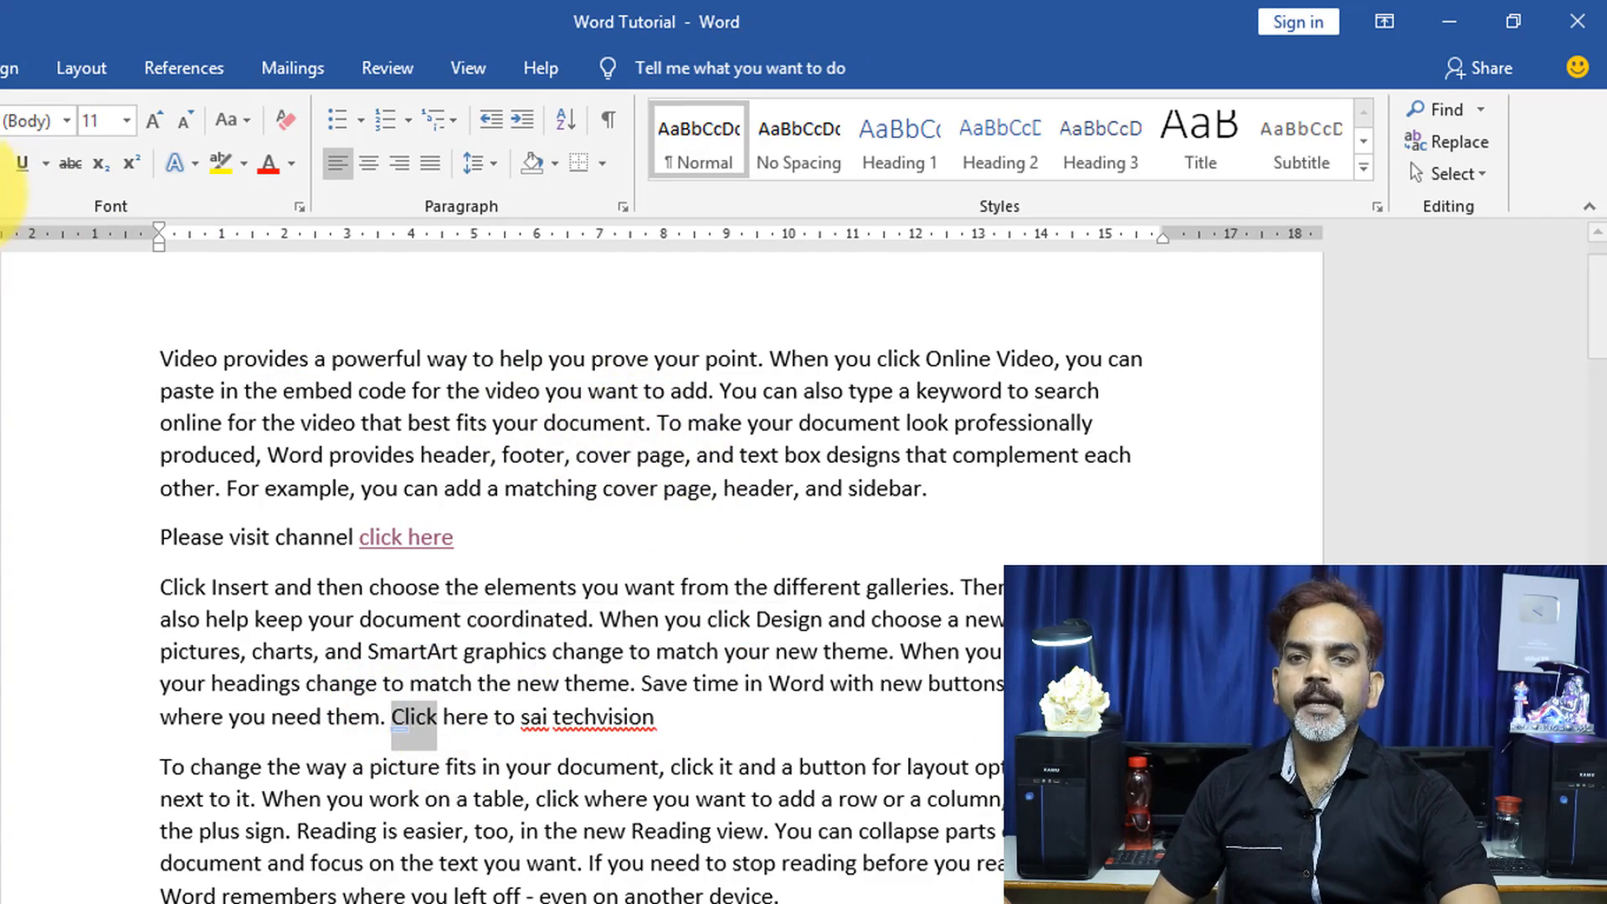
{"action": "left_click", "coordinate": [0, 68]}
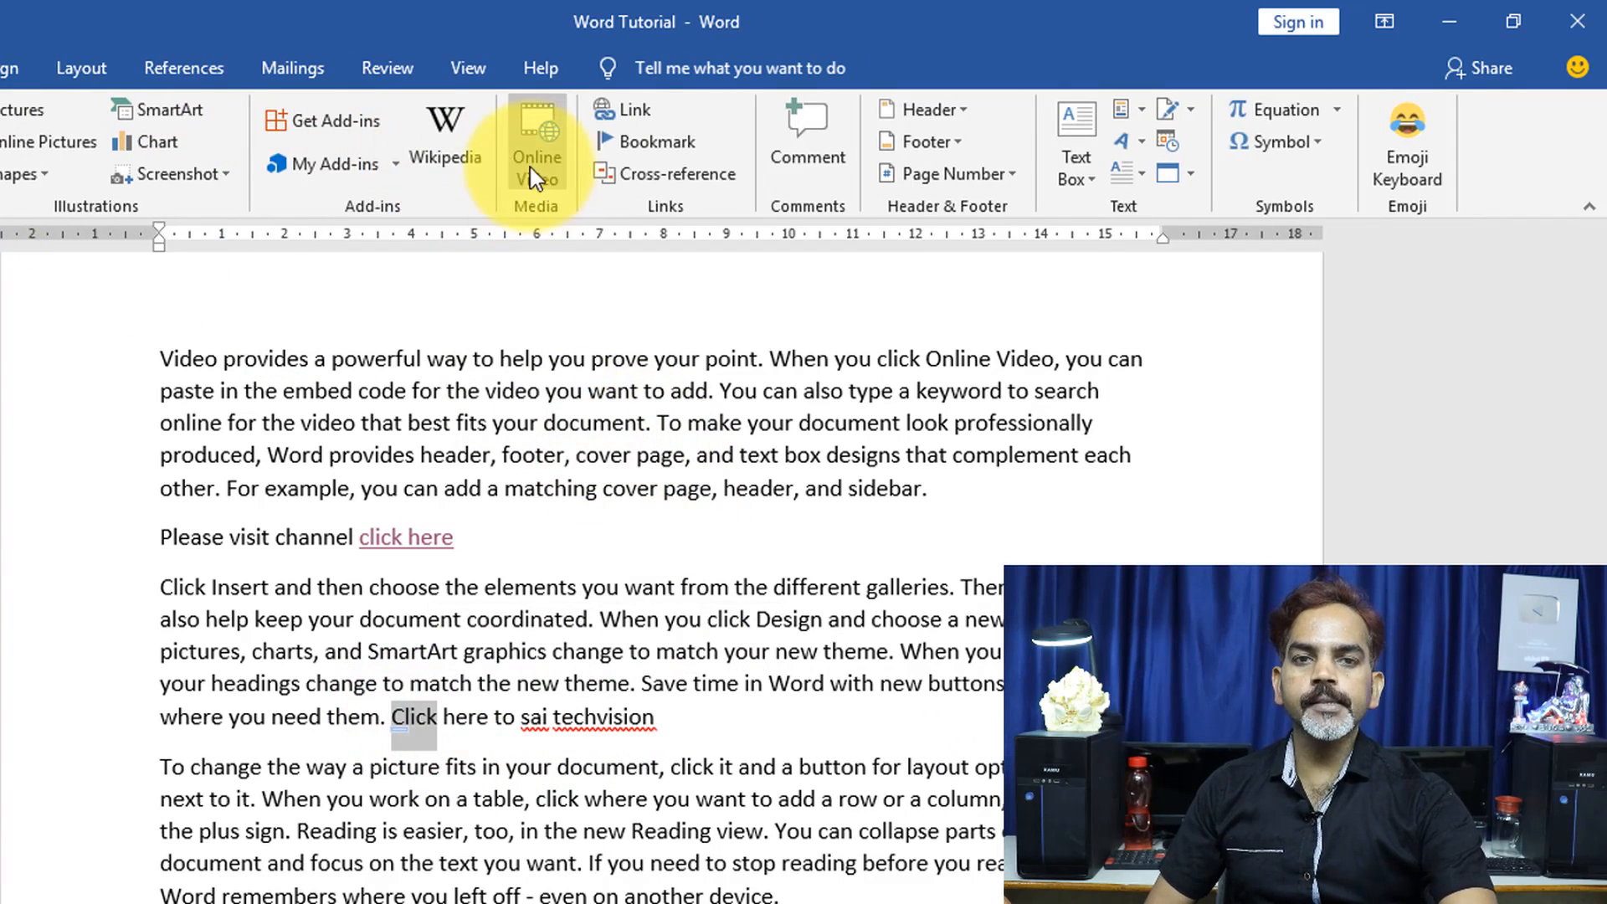
{"action": "left_click", "coordinate": [626, 109]}
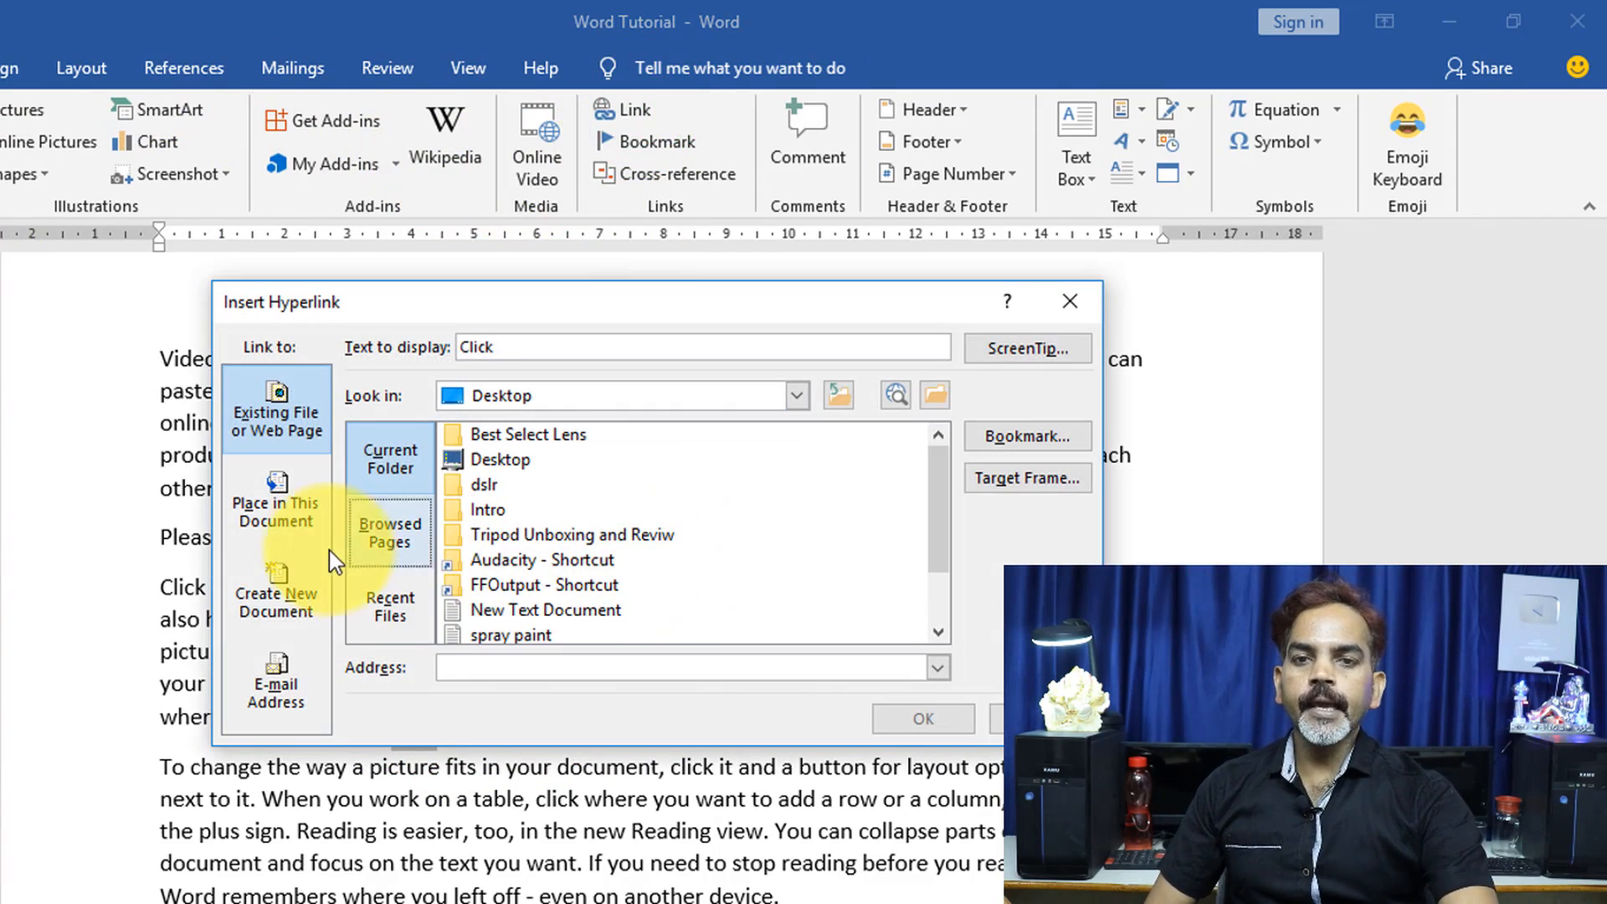
{"action": "left_click", "coordinate": [275, 496]}
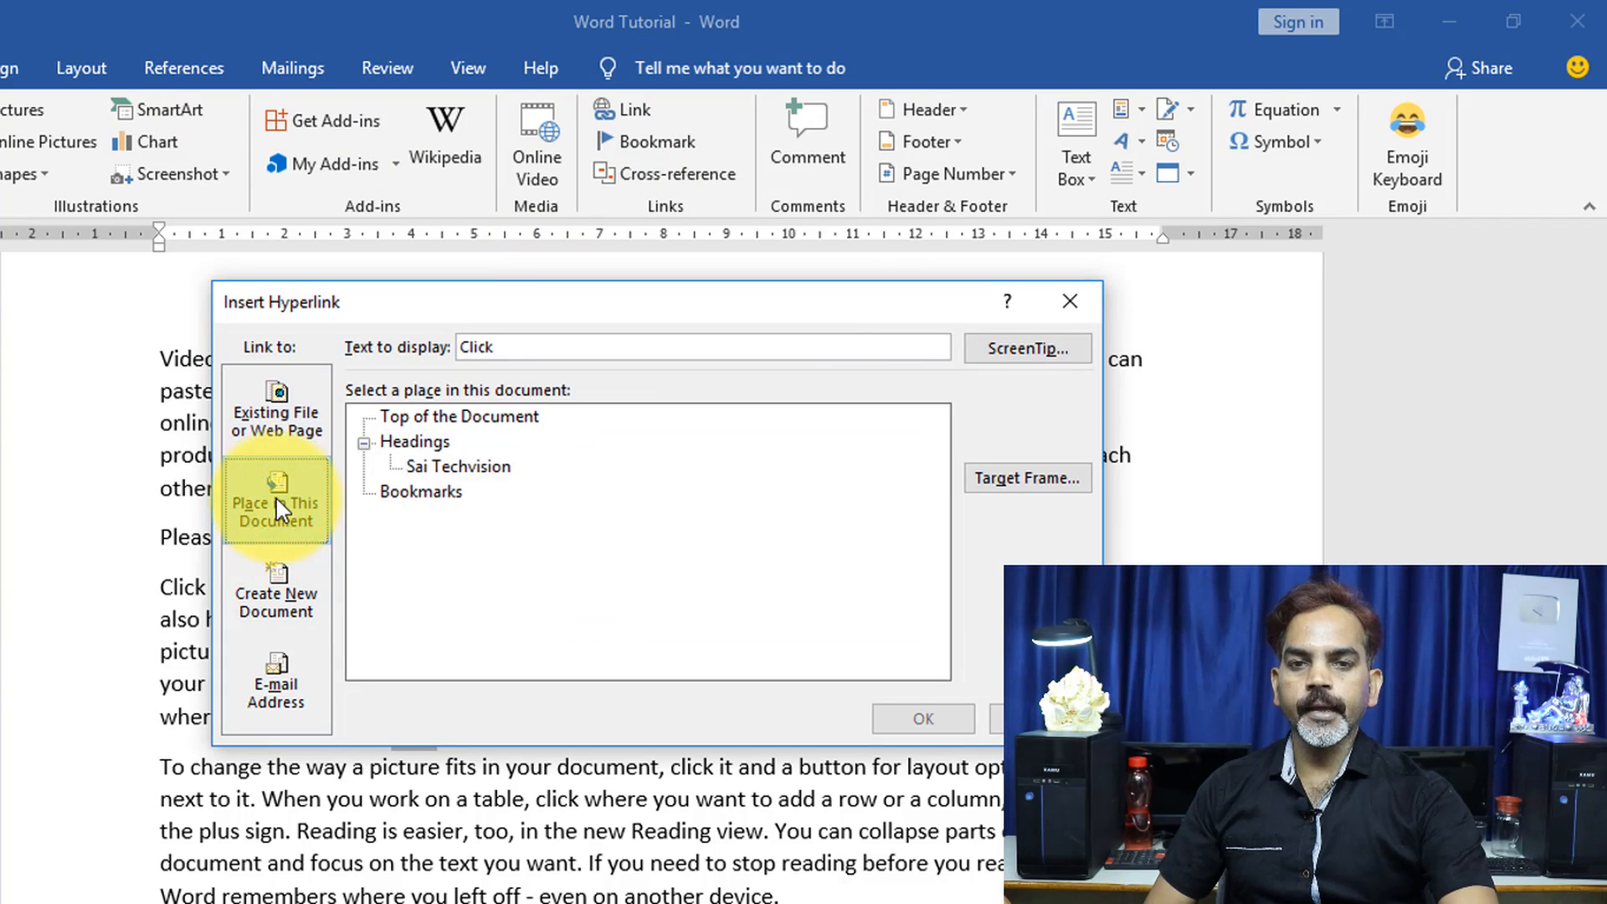
{"action": "left_click", "coordinate": [494, 467]}
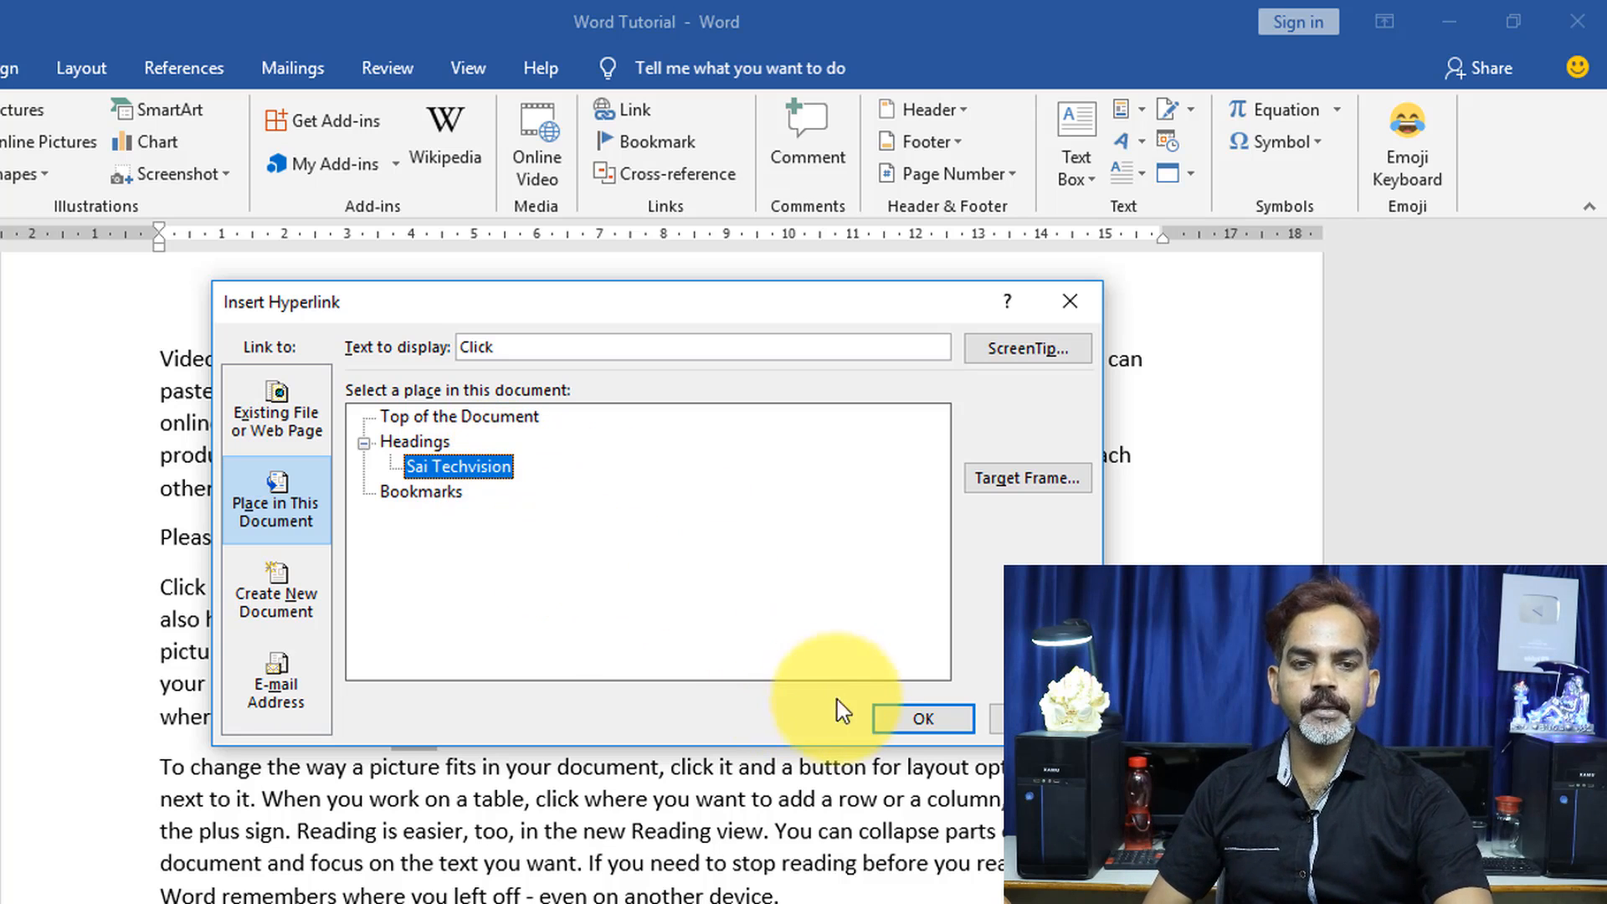
{"action": "left_click", "coordinate": [918, 710]}
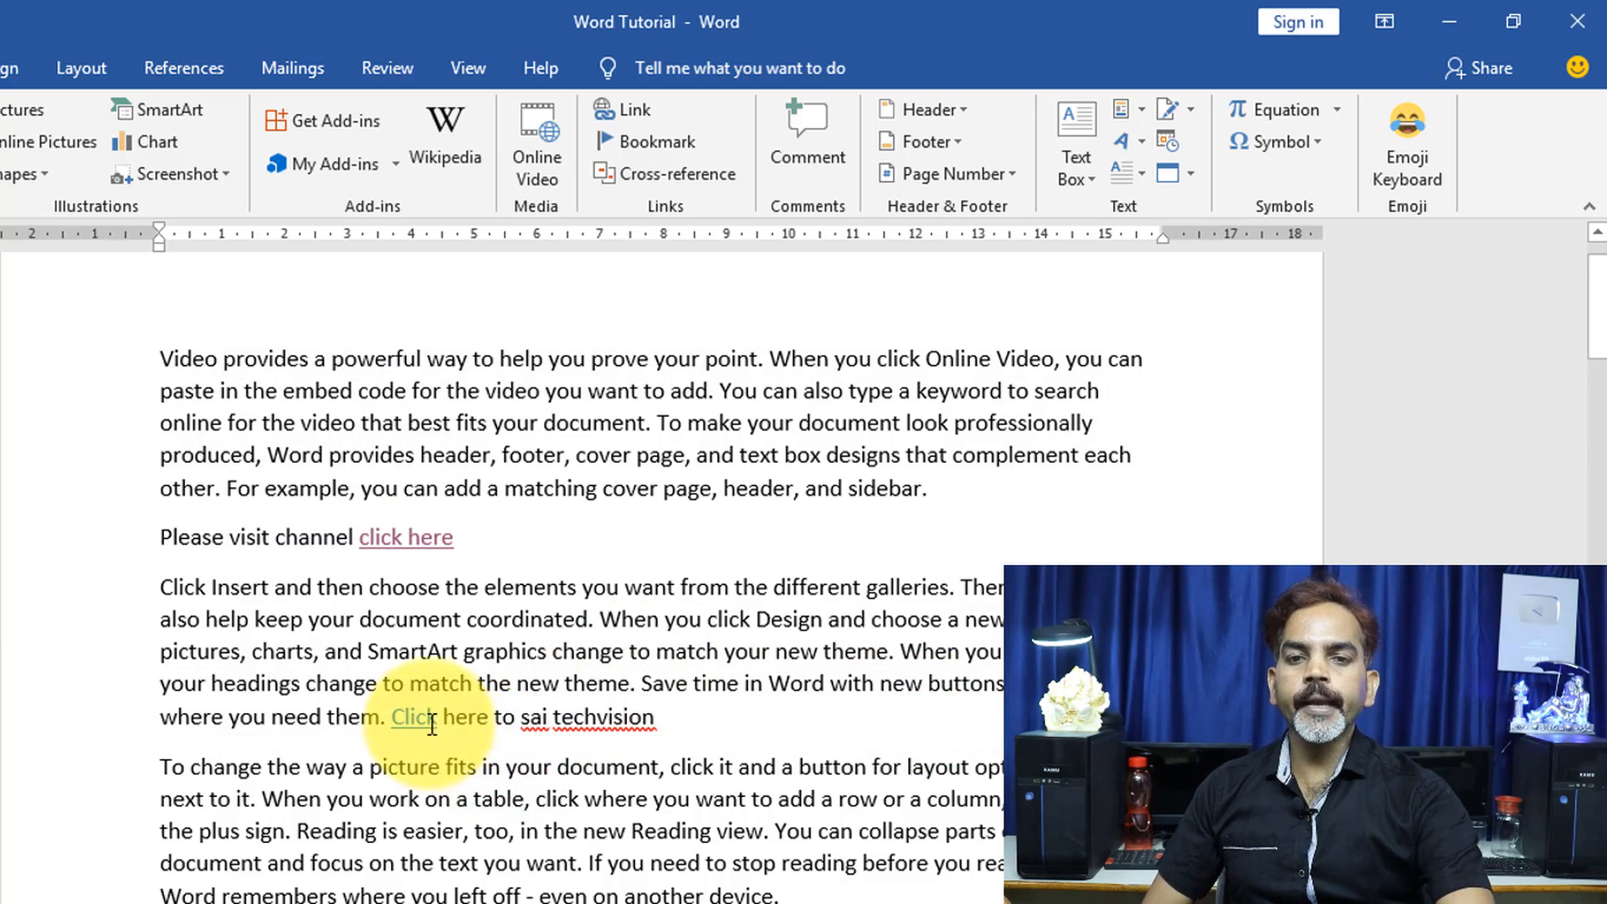
{"action": "left_click", "coordinate": [506, 767]}
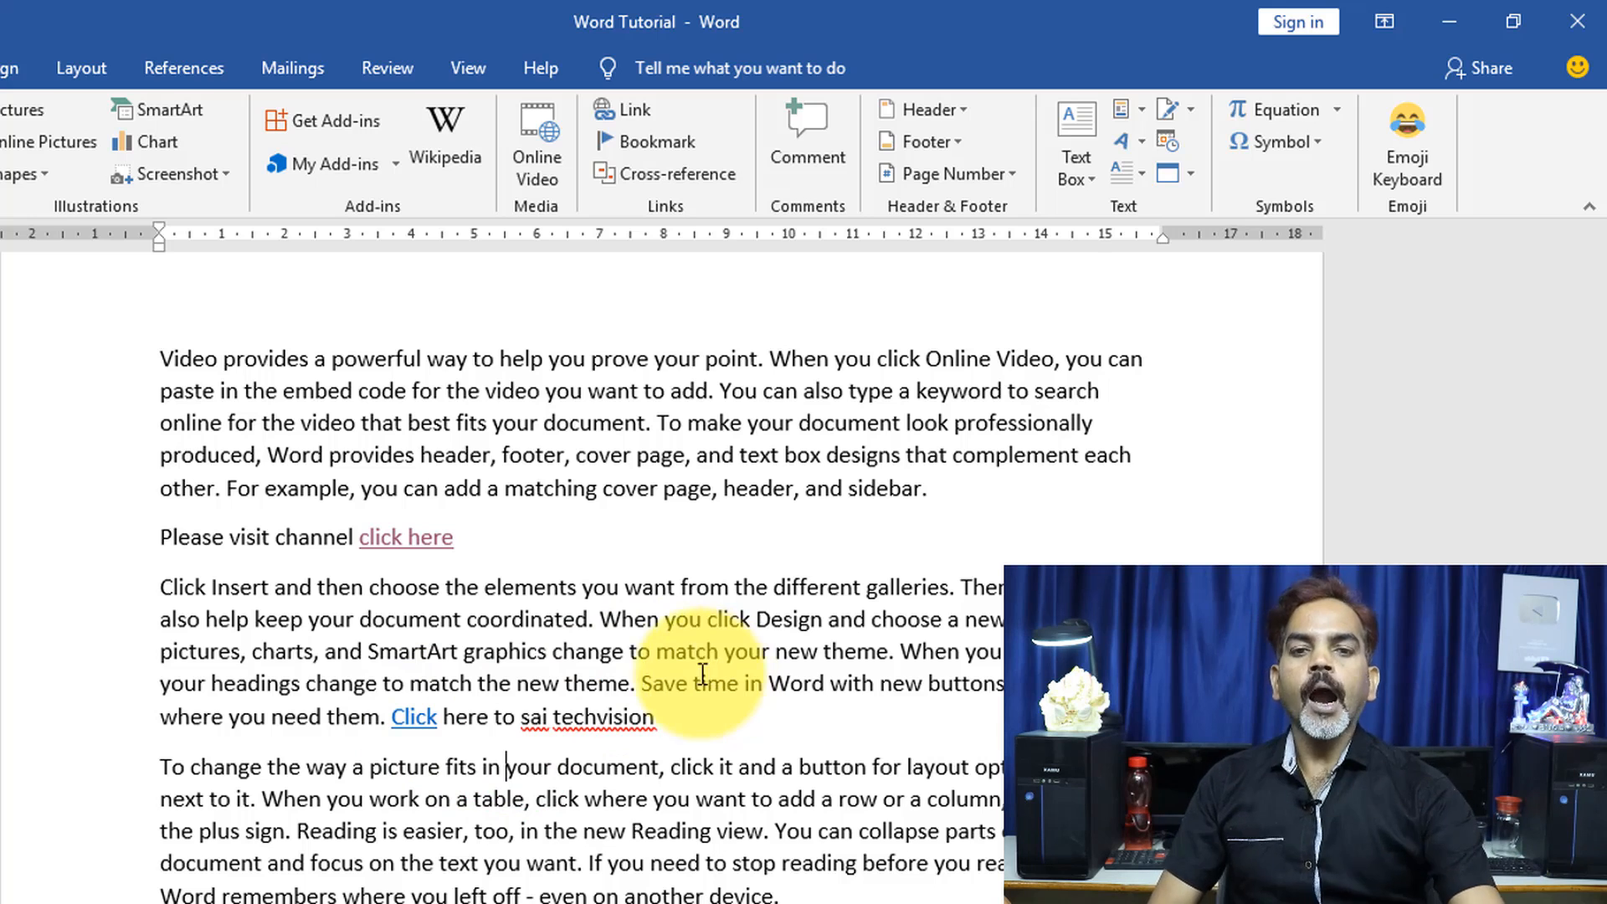
- Follow the "Click" link to test the jump to the heading, and return to the start of the document
{"action": "left_click", "coordinate": [421, 718], "text": "ctrl"}
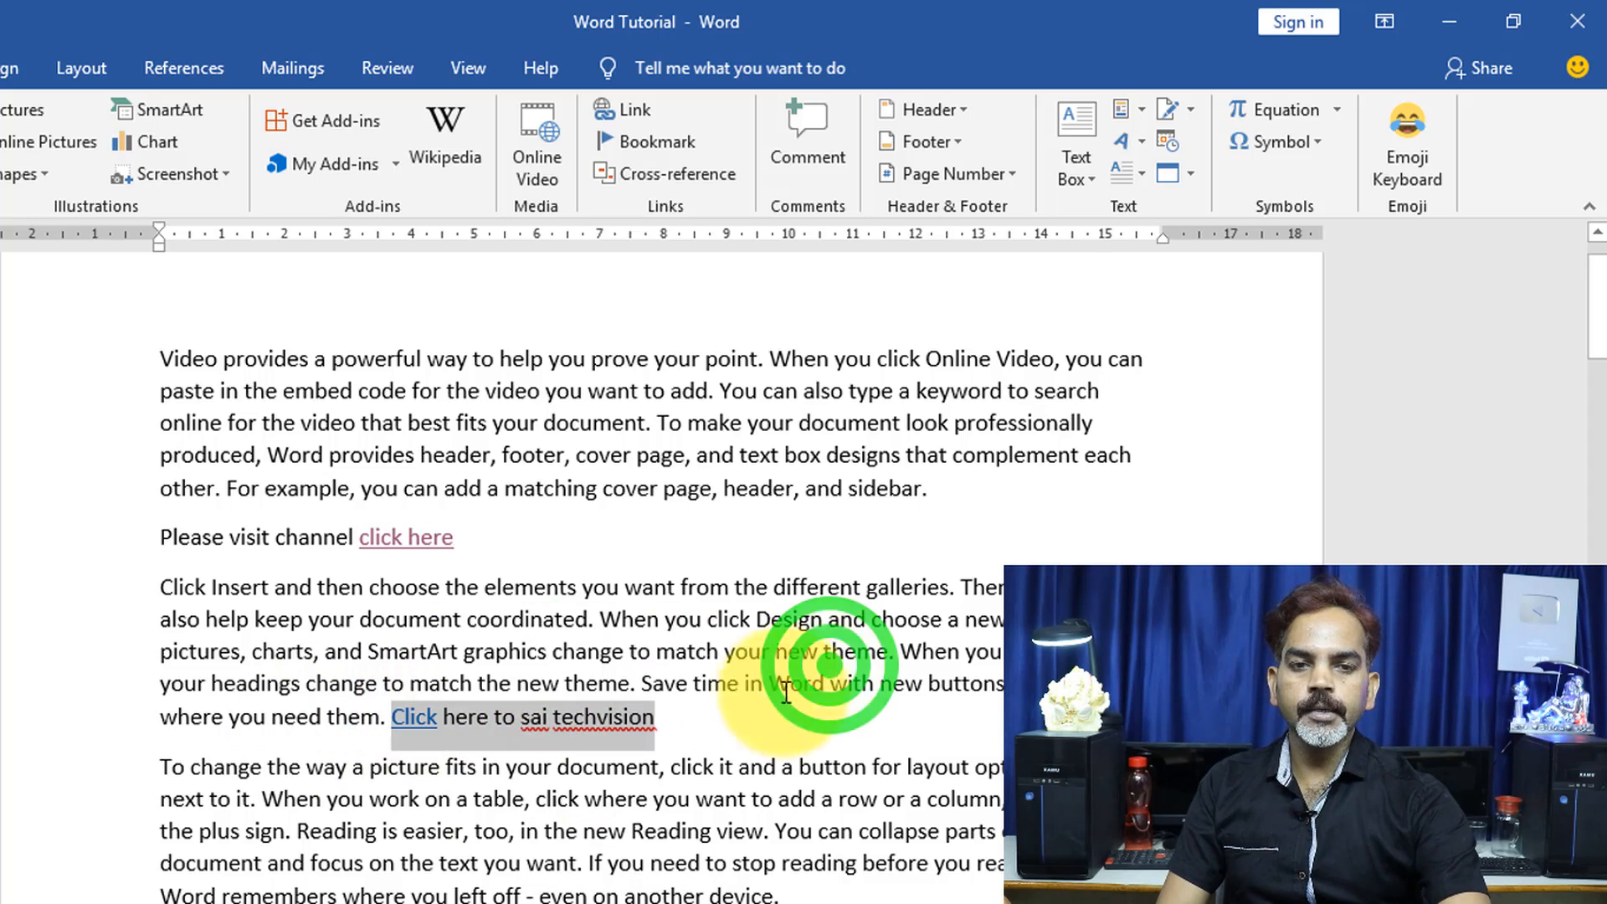
{"action": "left_click", "coordinate": [478, 799]}
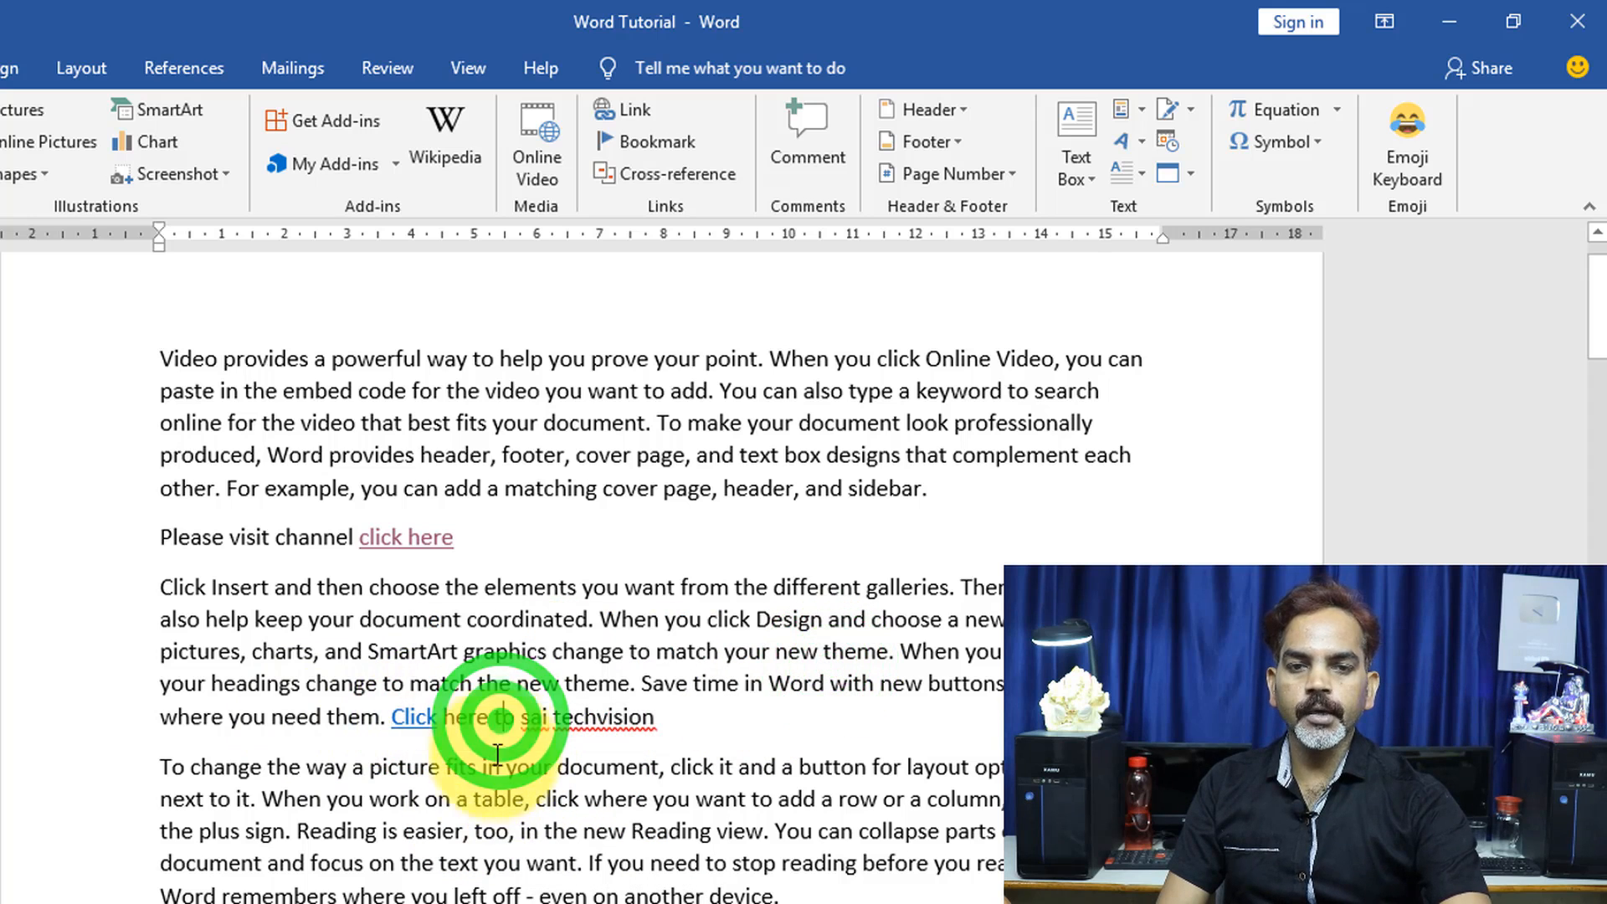
{"action": "left_click", "coordinate": [415, 730], "text": "ctrl"}
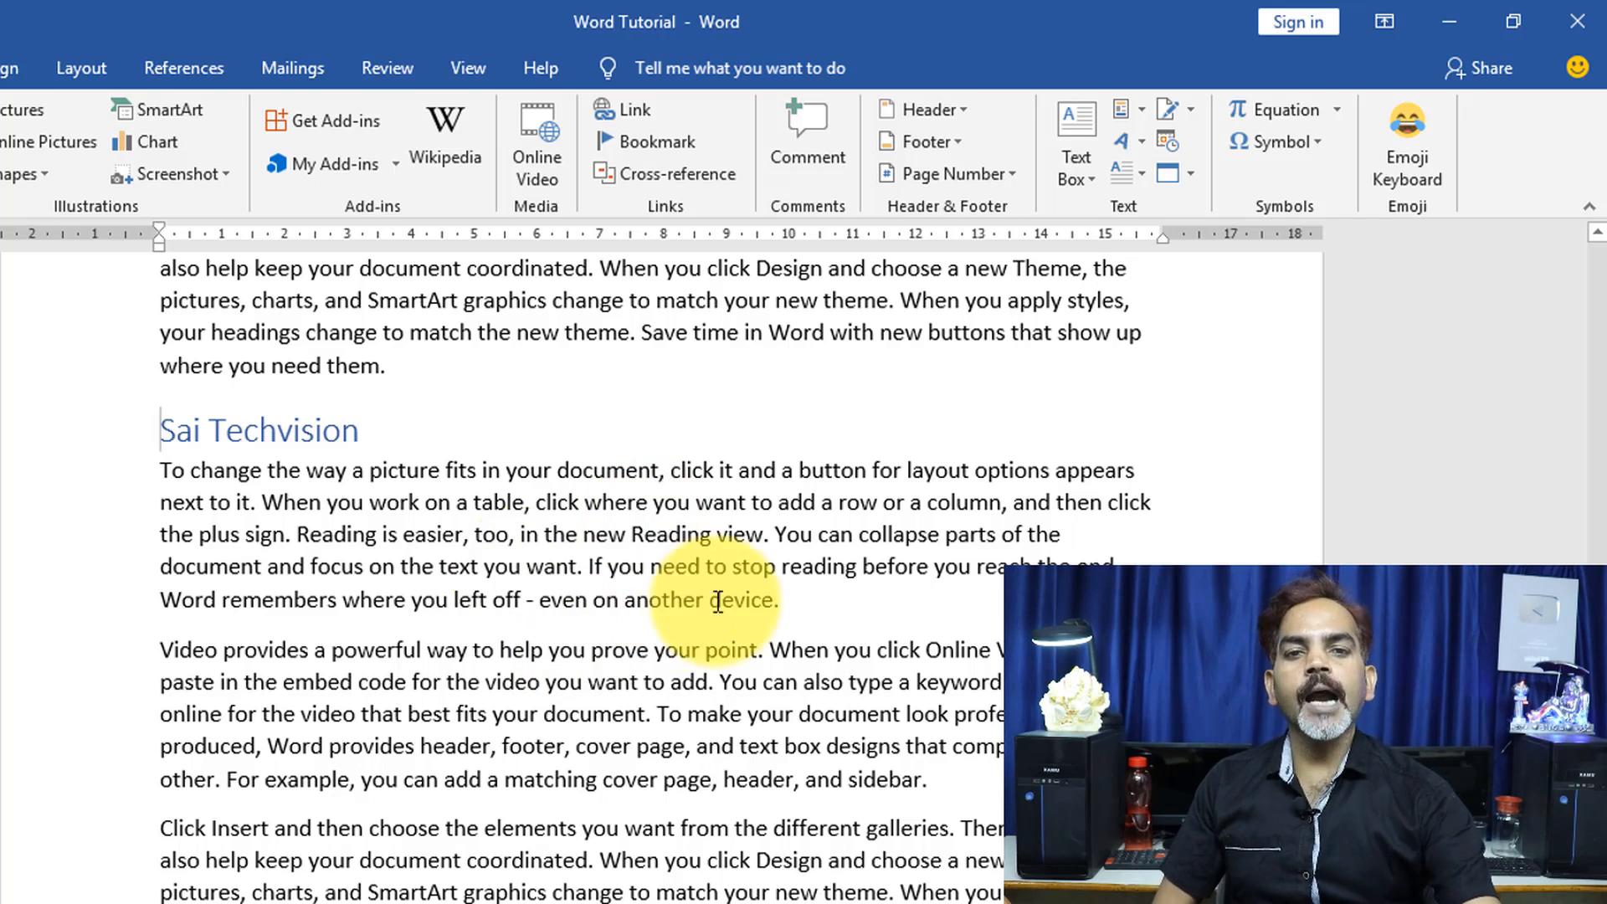
{"action": "scroll", "coordinate": [717, 603], "scroll_direction": "down", "scroll_amount": 5}
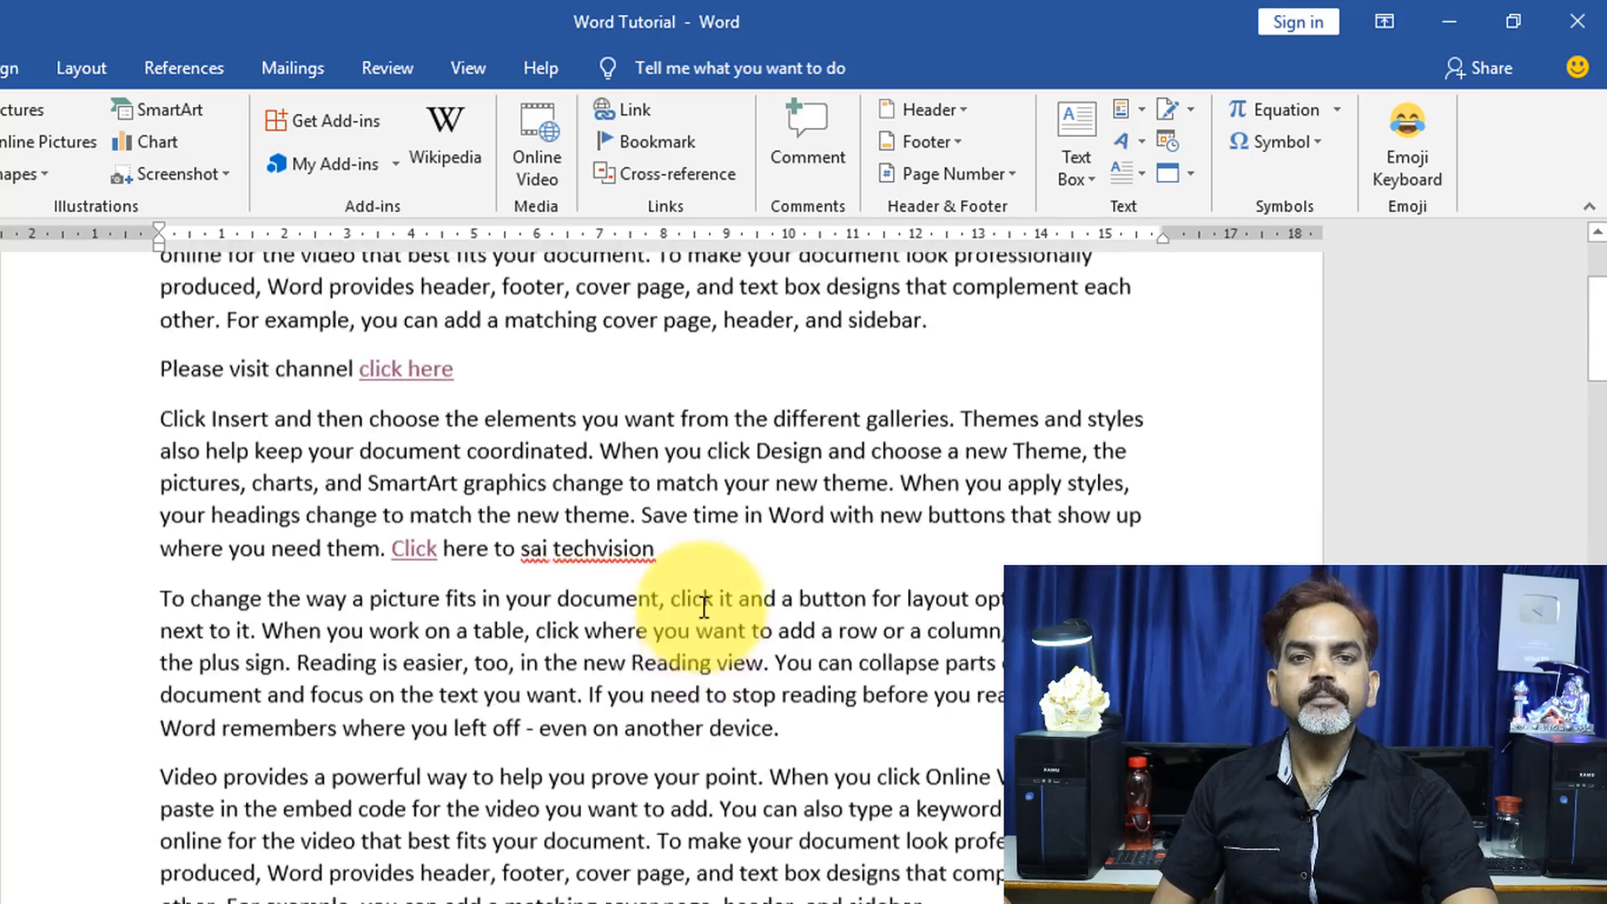
{"action": "scroll", "coordinate": [681, 610], "scroll_direction": "up", "scroll_amount": 3}
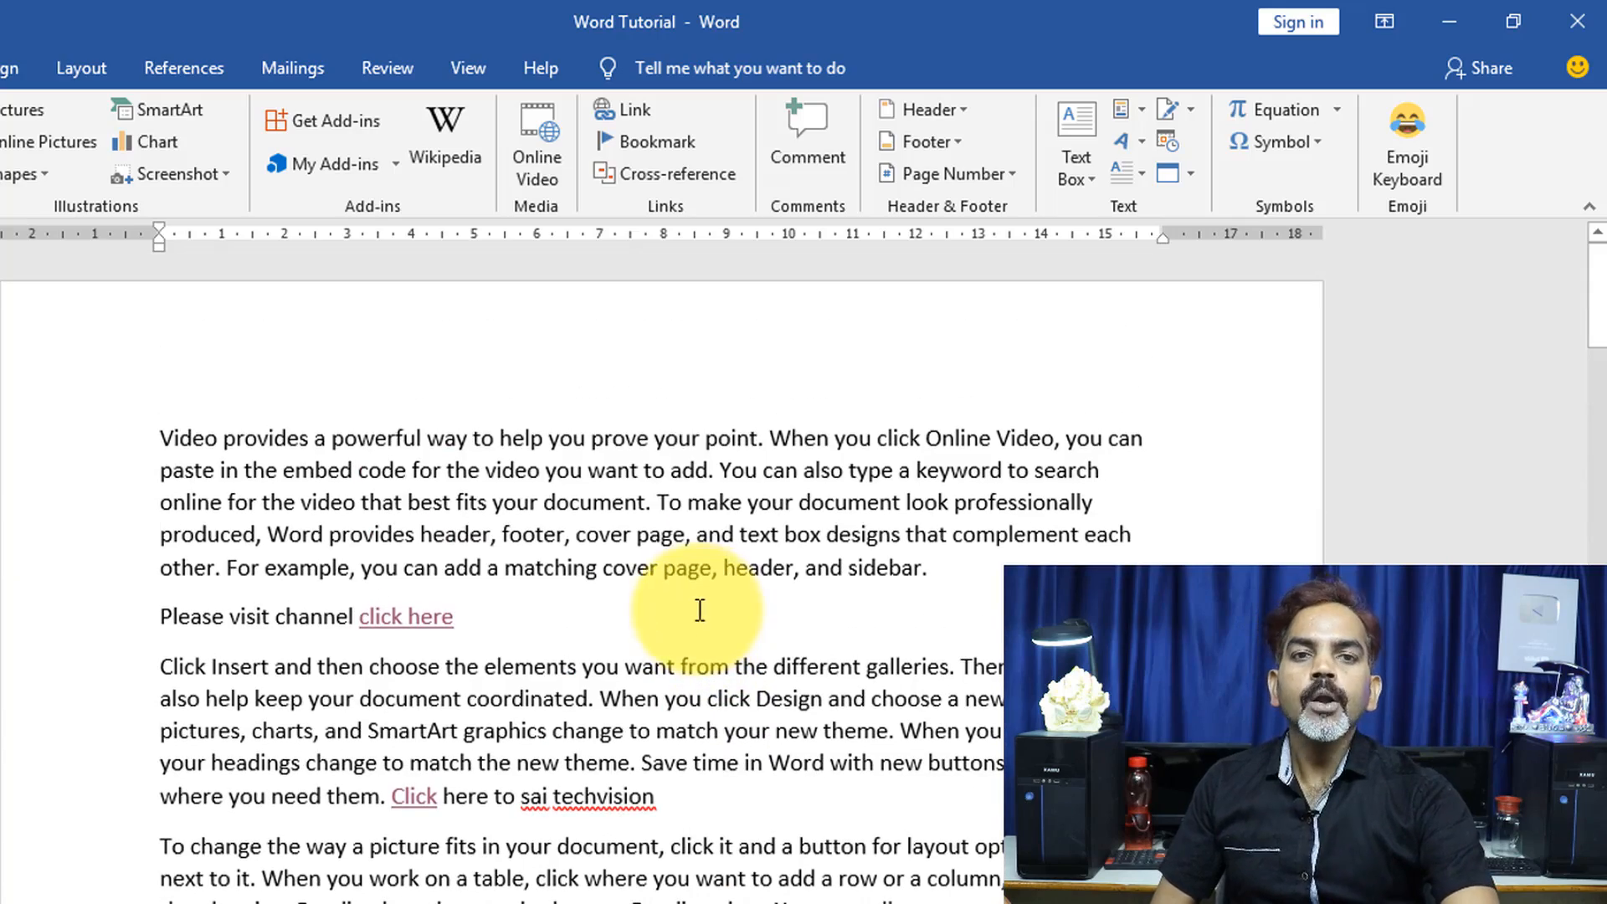
{"action": "left_click", "coordinate": [636, 112]}
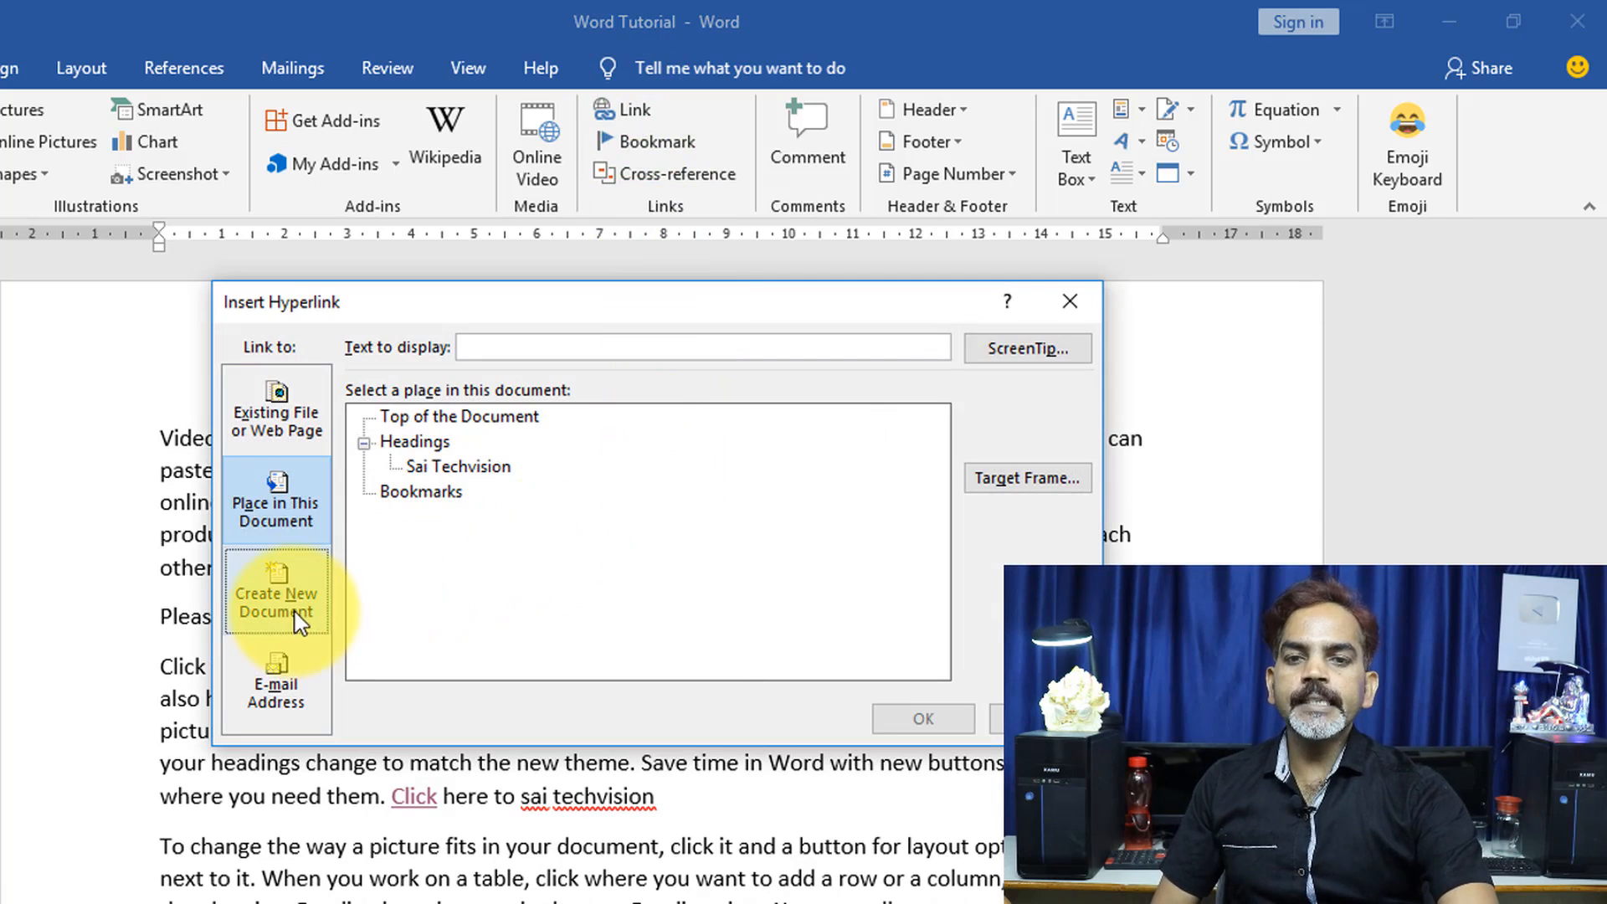
{"action": "left_click", "coordinate": [293, 591]}
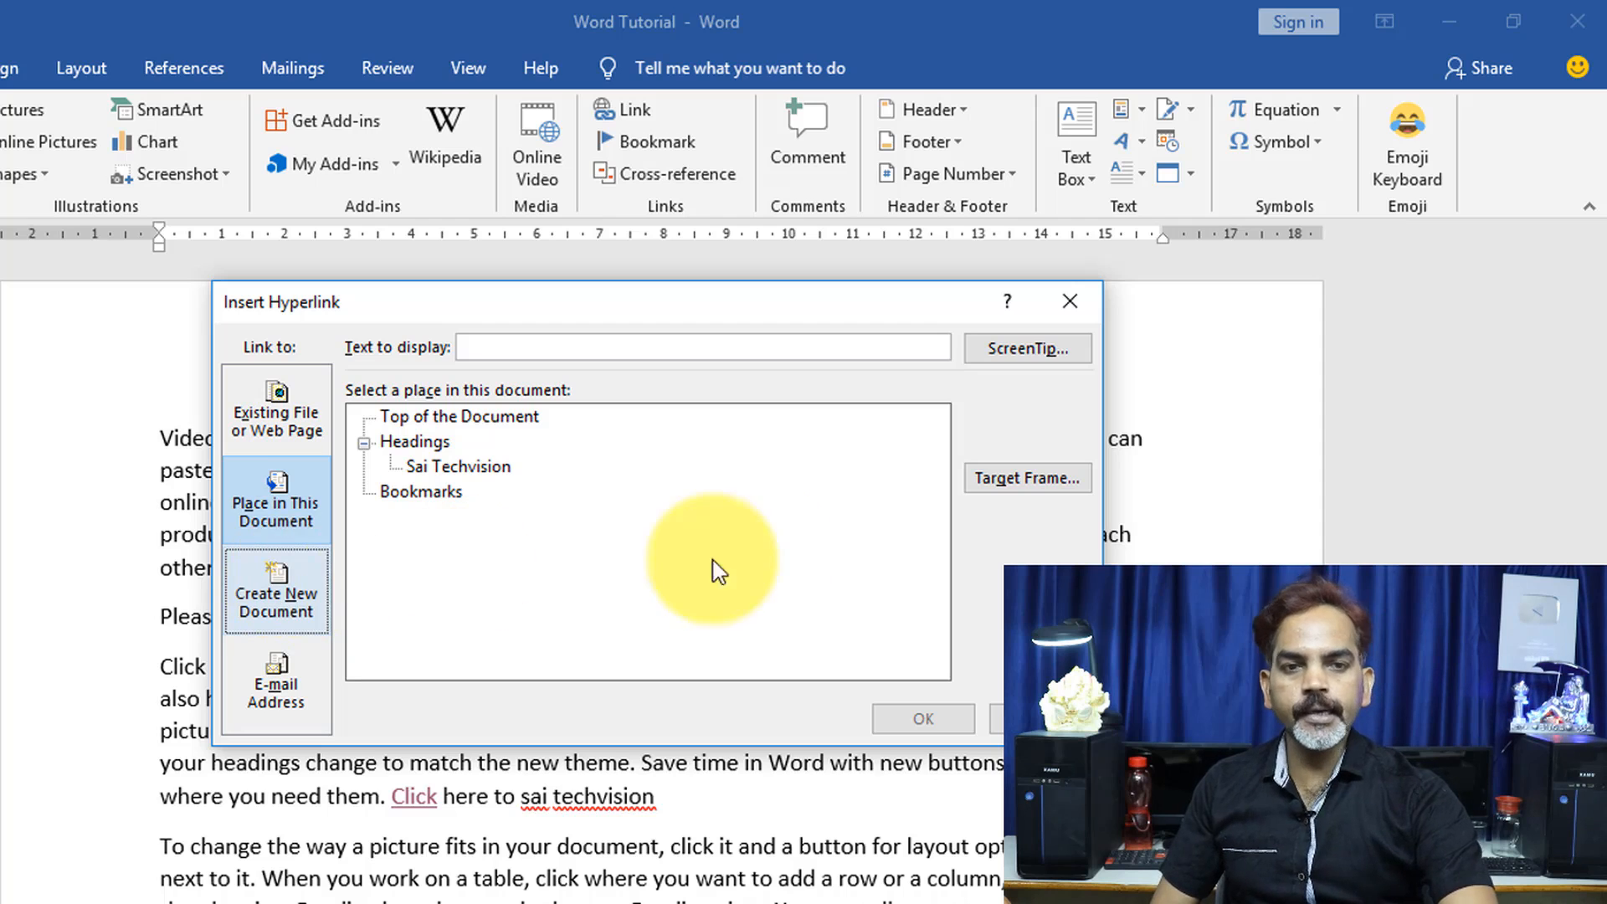
{"action": "left_click", "coordinate": [1069, 301]}
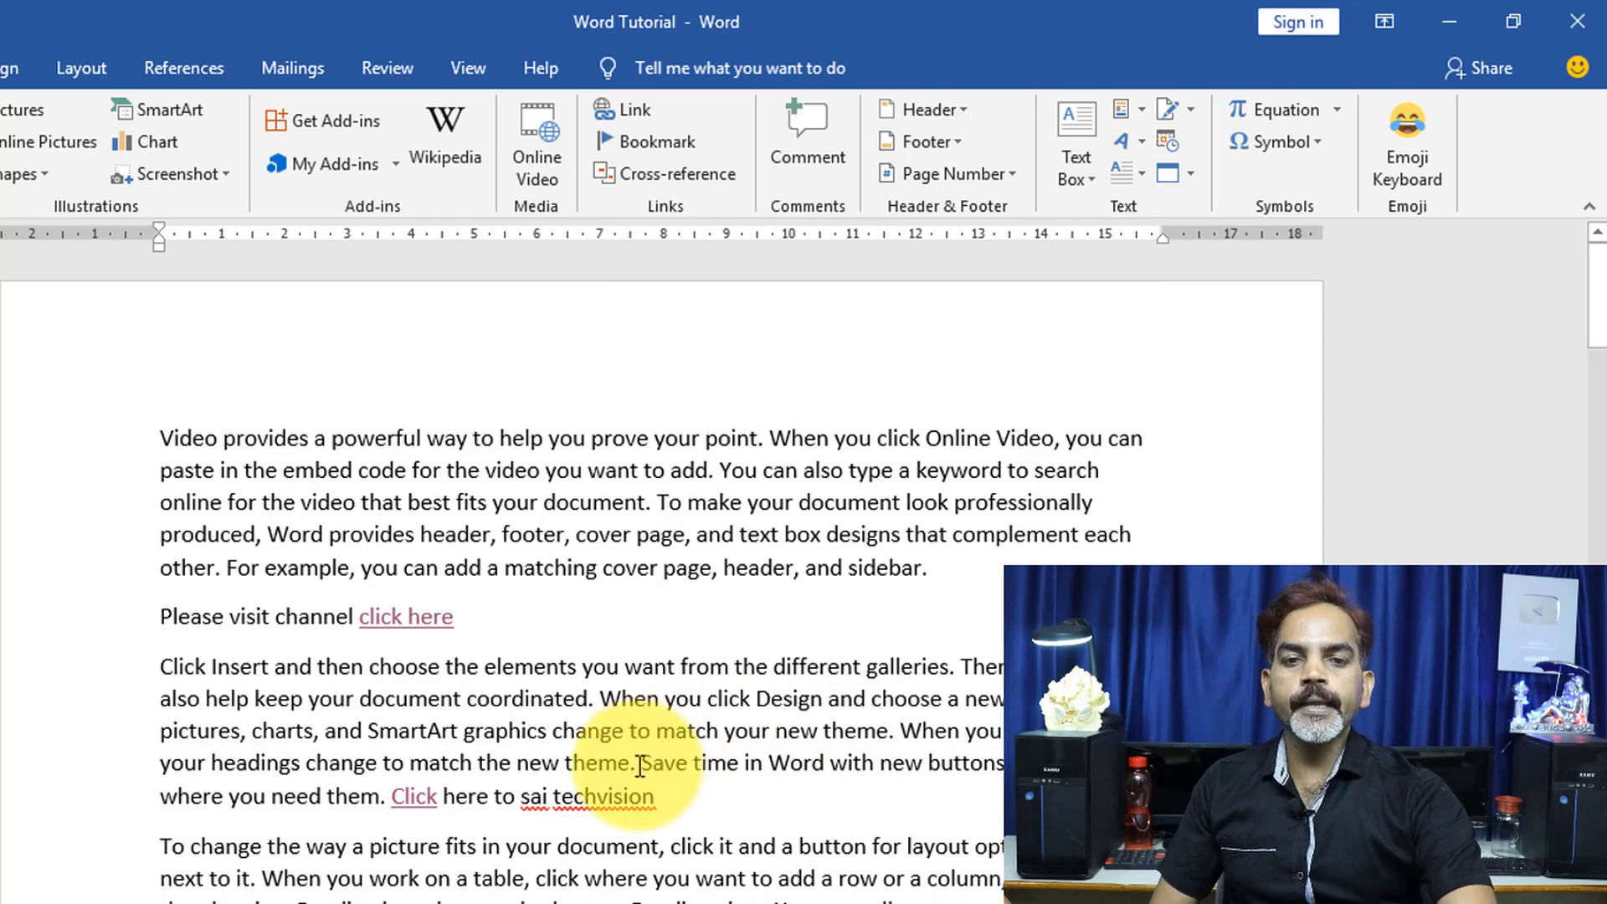
- Hyperlink the word "device" at the end of the first "To change the way" paragraph to a new document named "smart soch"
{"action": "scroll", "coordinate": [639, 762], "scroll_direction": "down", "scroll_amount": 1}
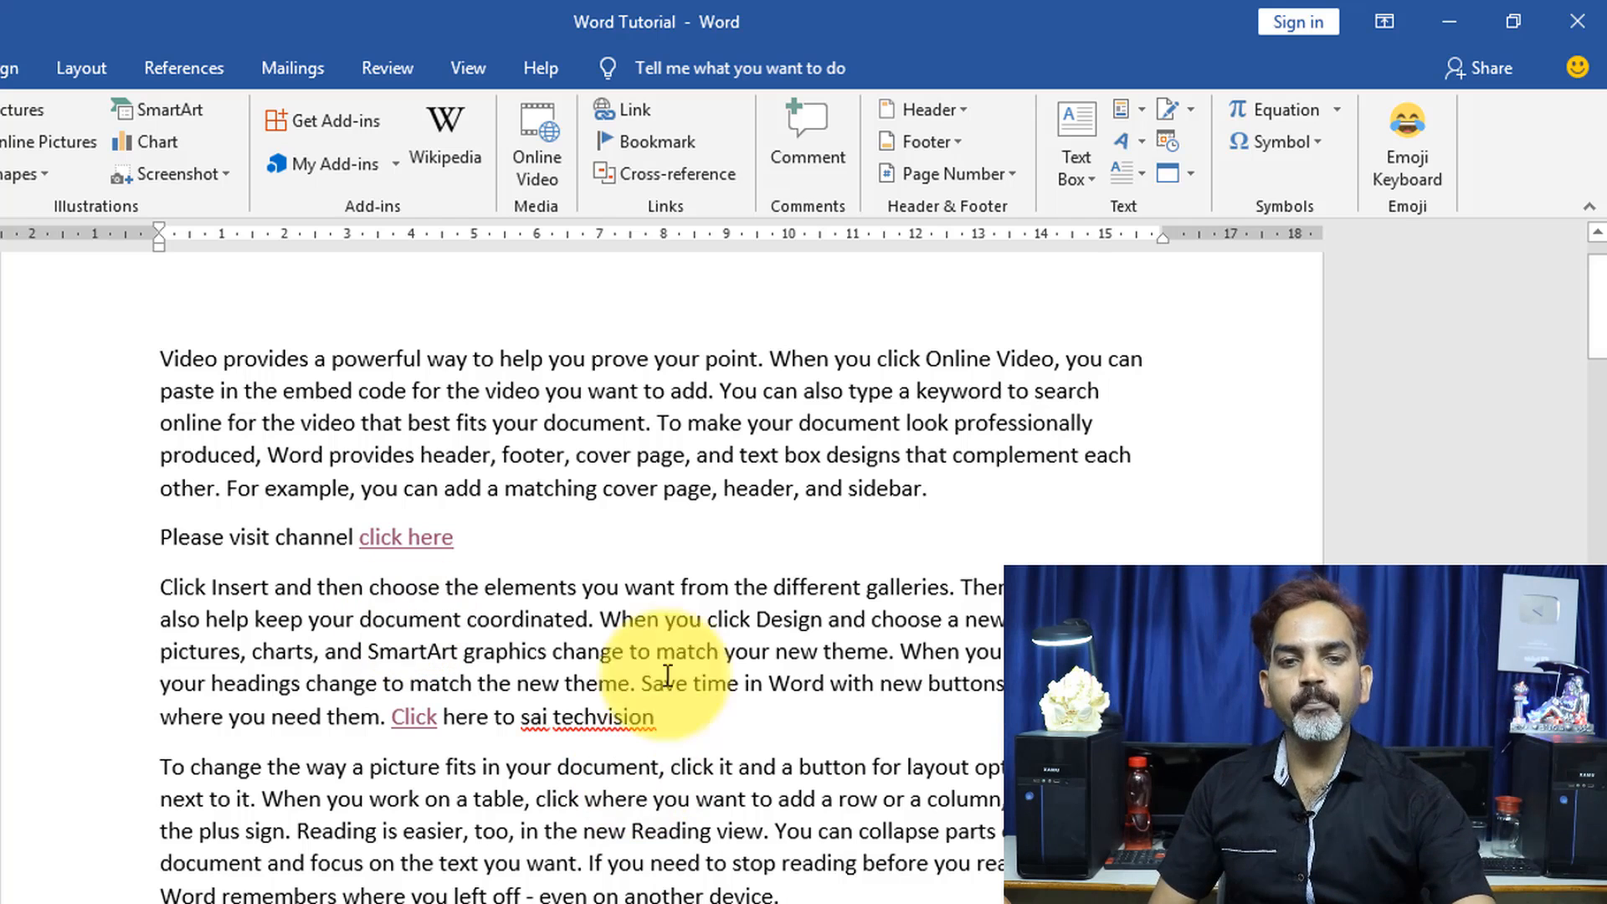
{"action": "scroll", "coordinate": [695, 762], "scroll_direction": "down", "scroll_amount": 3}
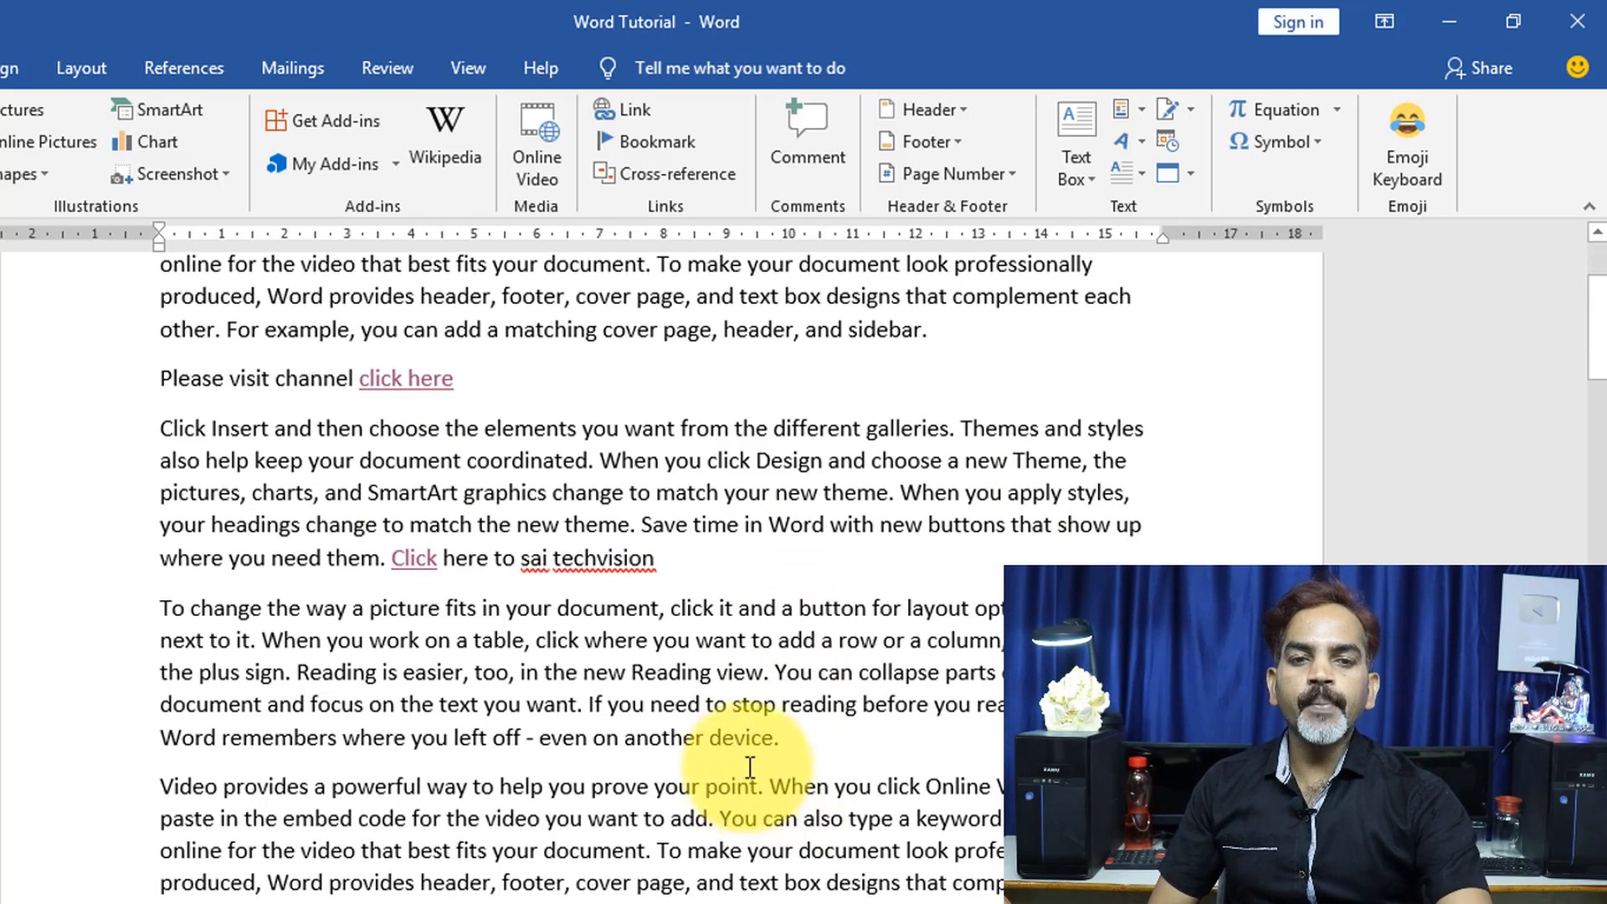
{"action": "left_click", "coordinate": [713, 741]}
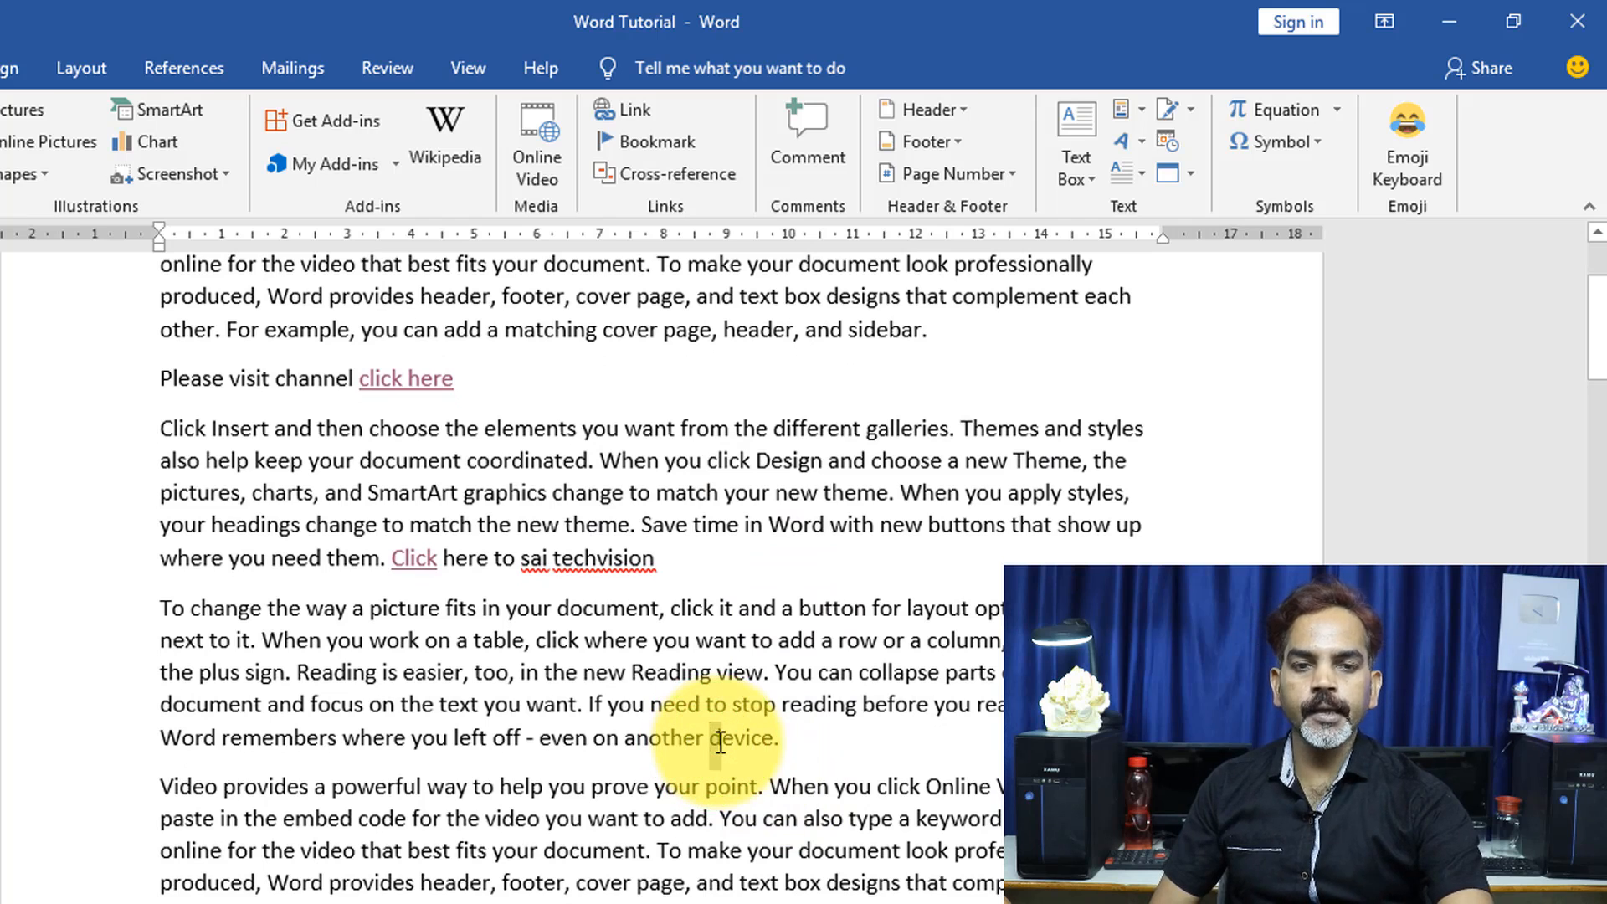
{"action": "left_click_drag", "start_coordinate": [713, 741], "coordinate": [771, 736]}
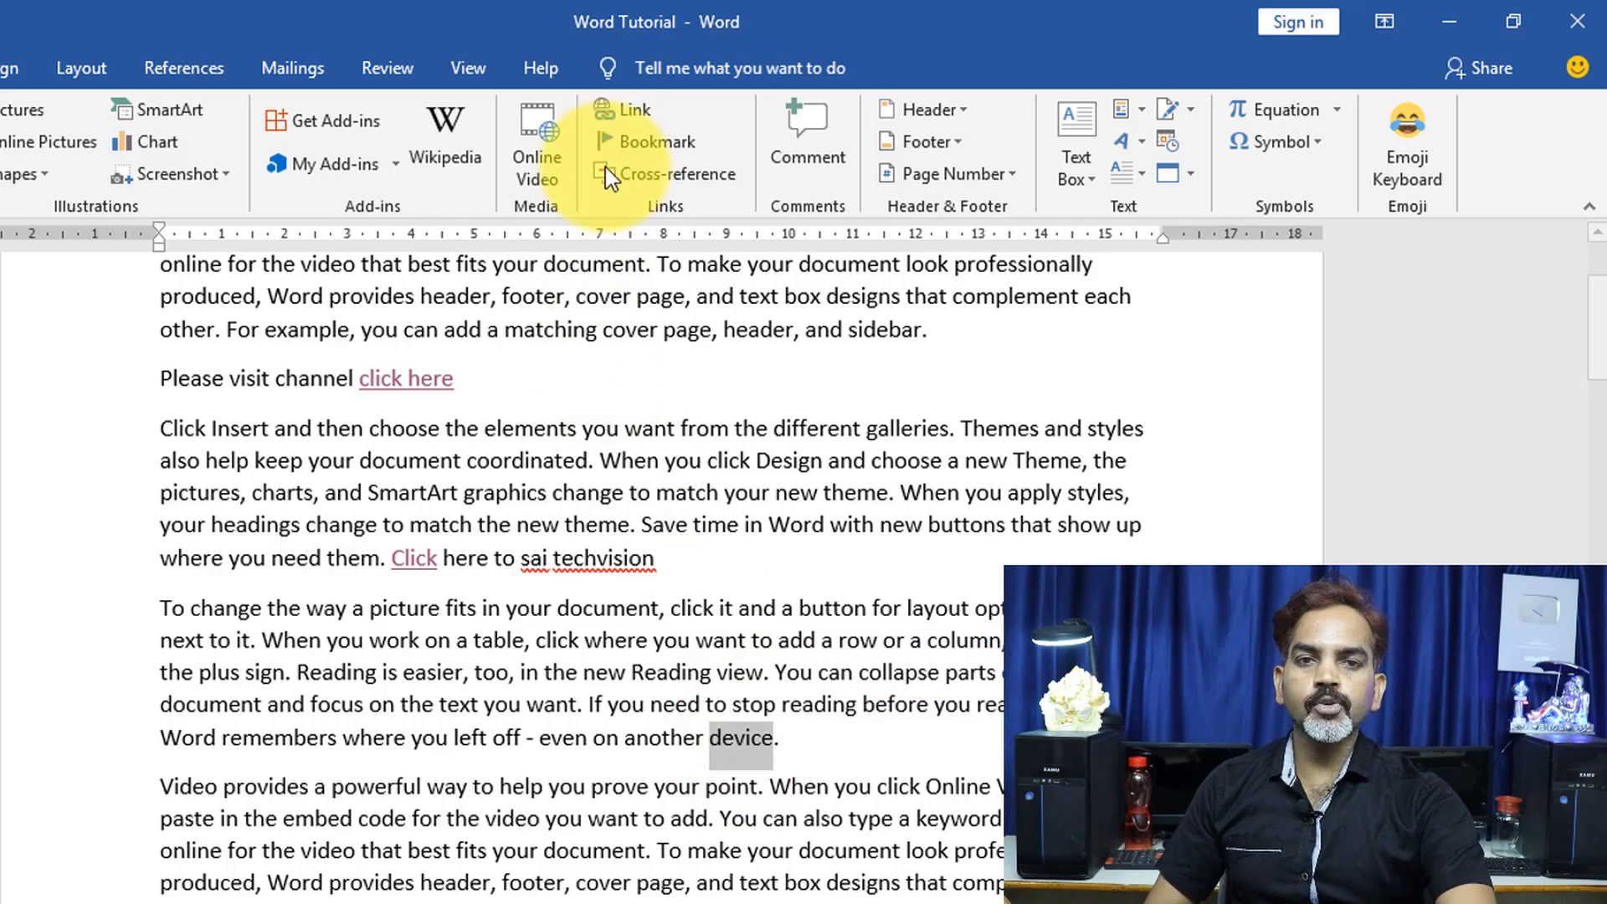
{"action": "left_click", "coordinate": [638, 124]}
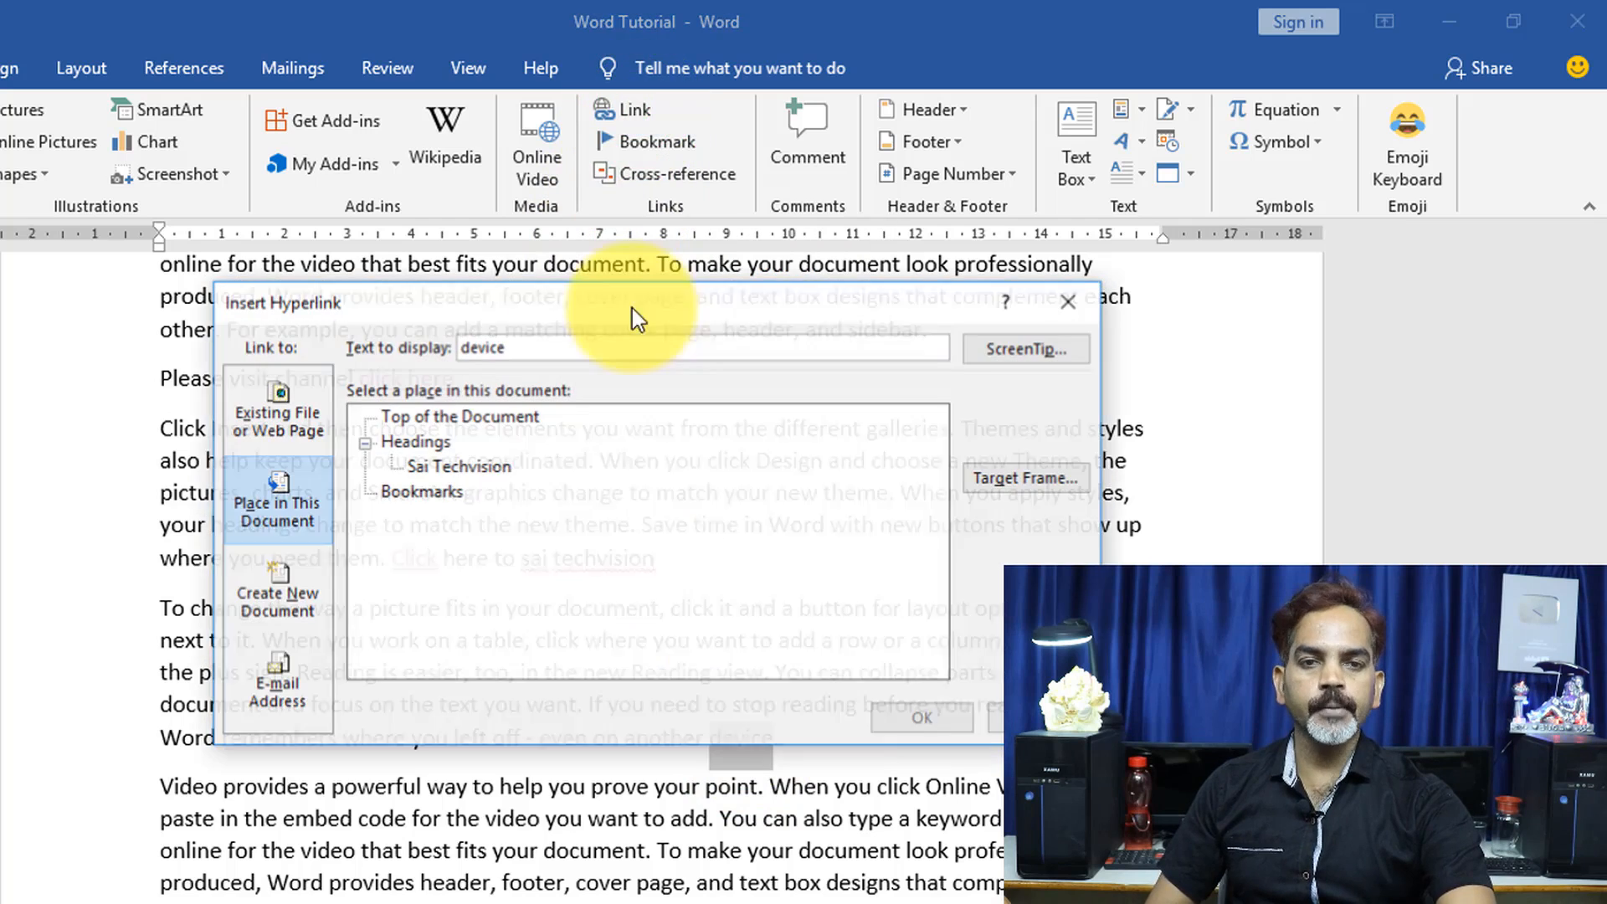
{"action": "left_click", "coordinate": [280, 606]}
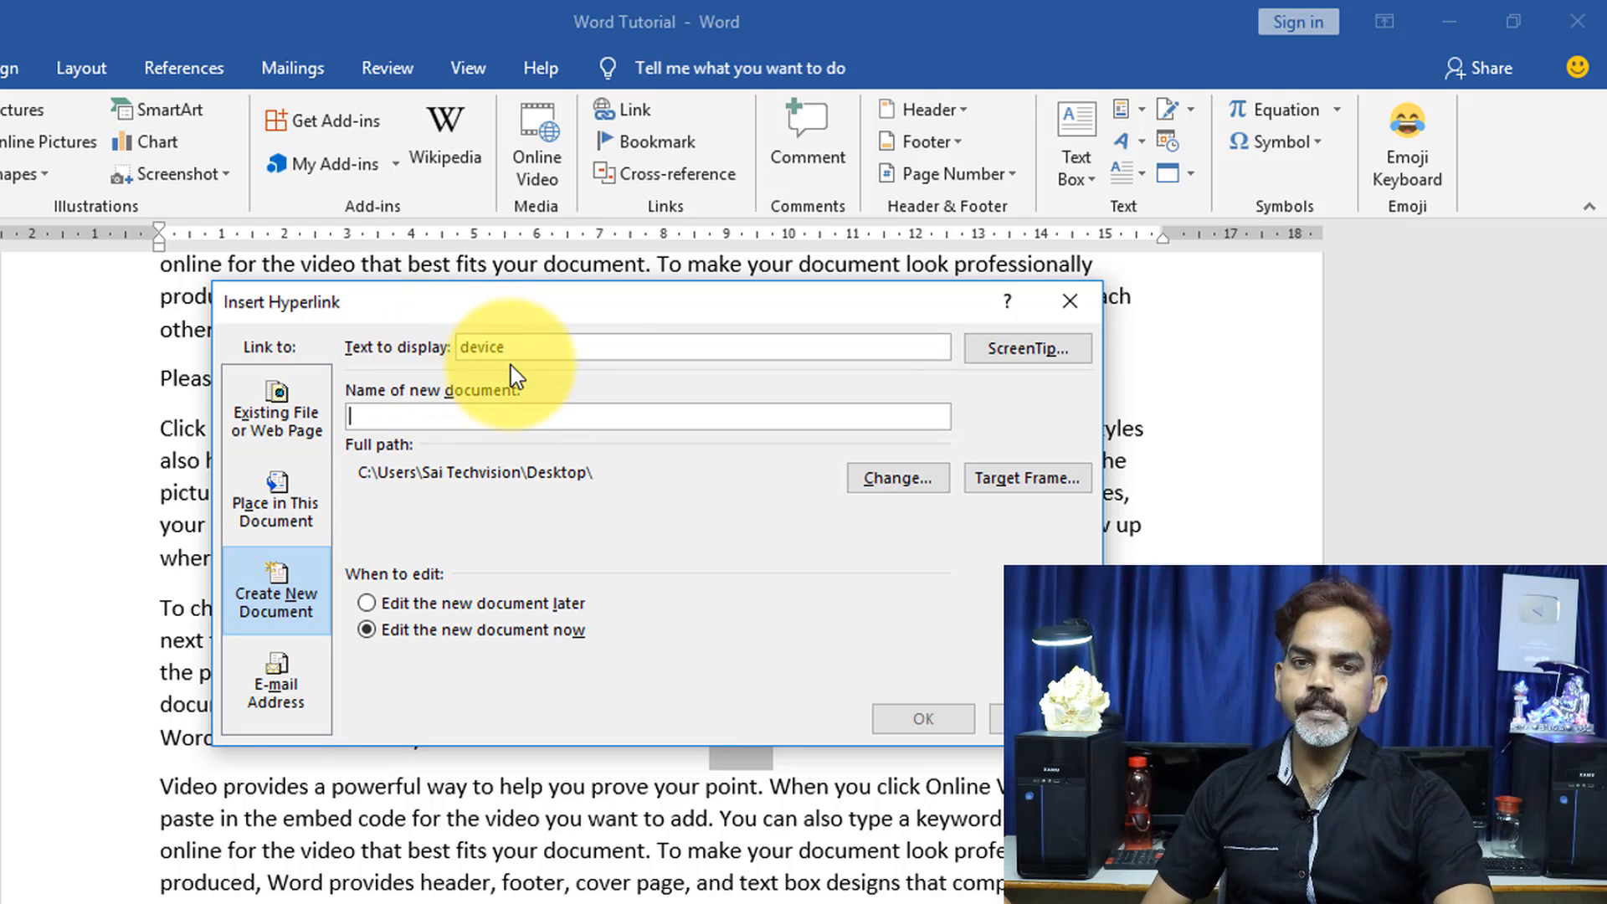
{"action": "left_click", "coordinate": [442, 419]}
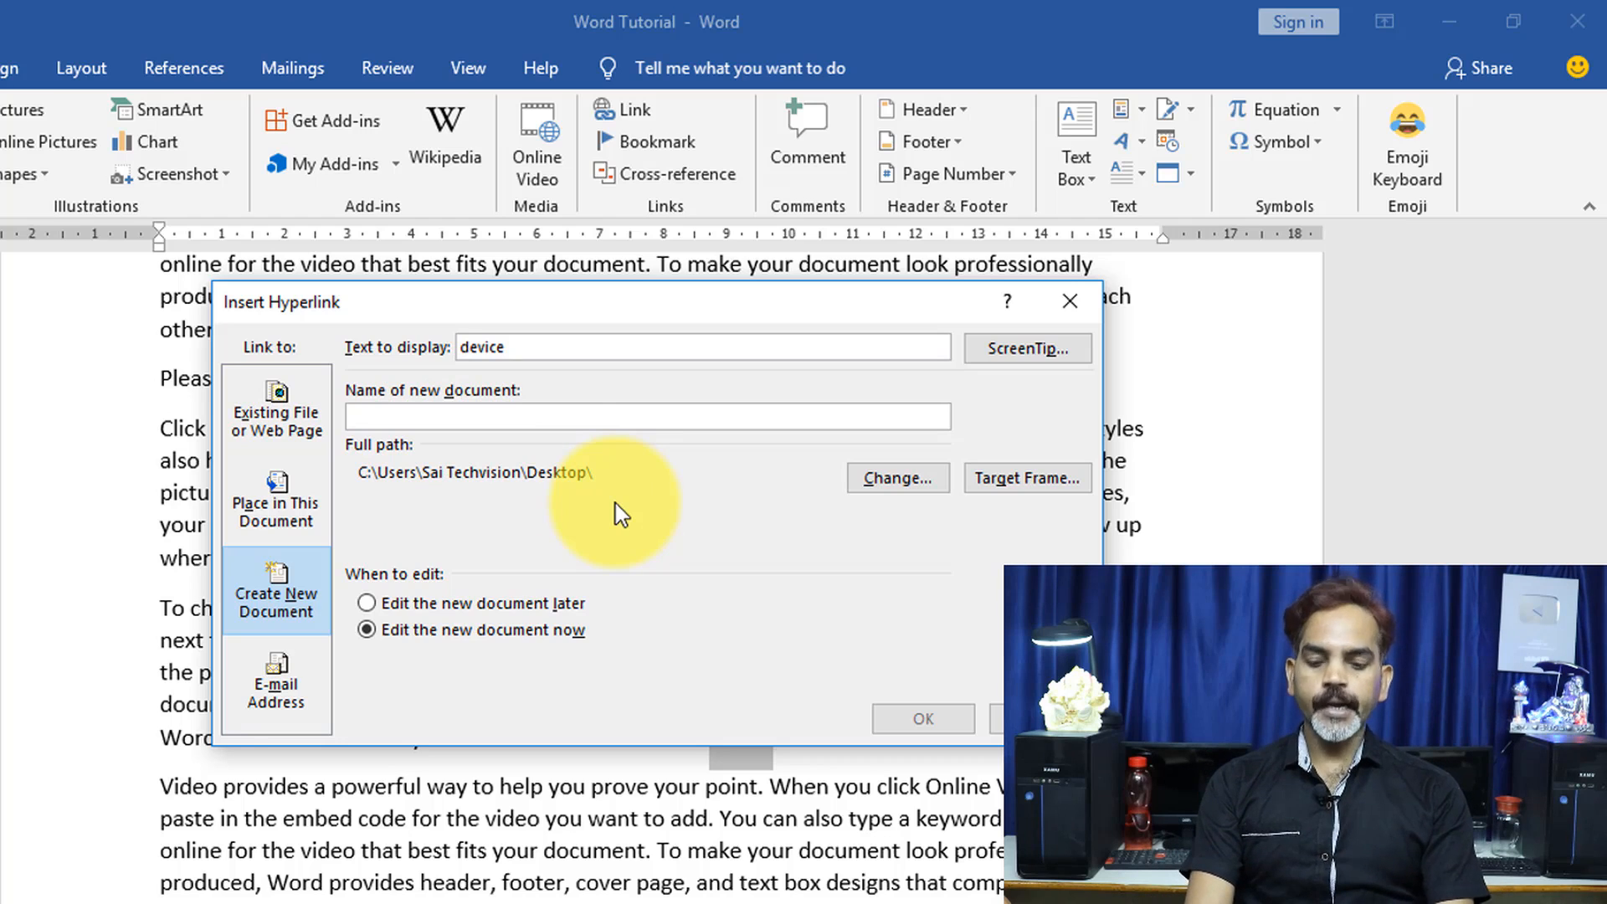
{"action": "type", "text": "smar"}
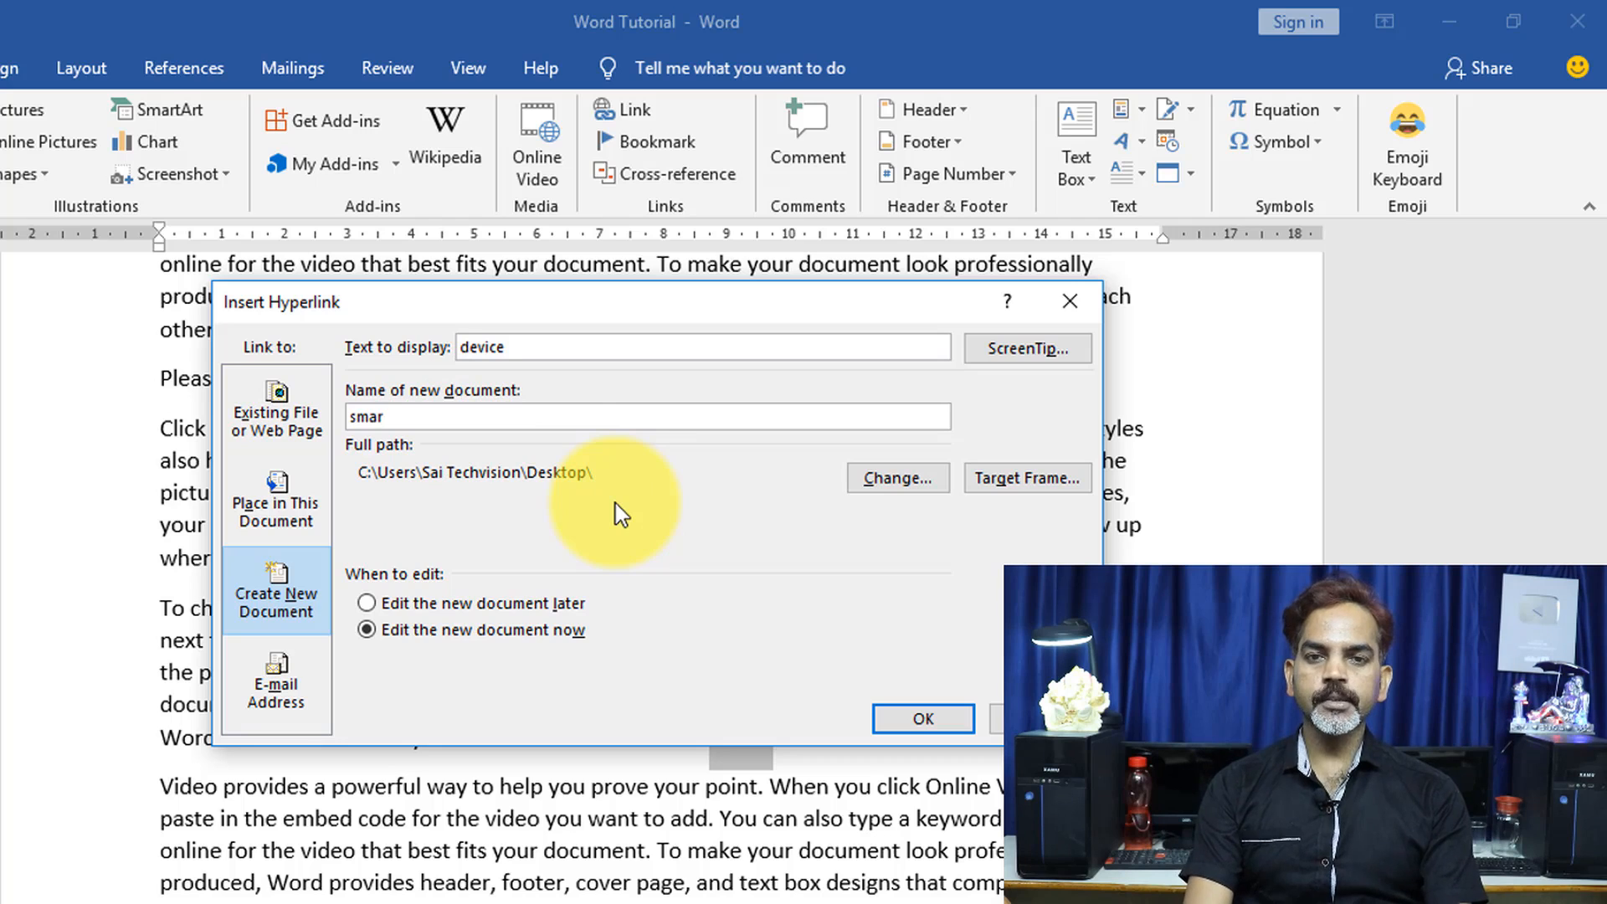
{"action": "type", "text": "t soch"}
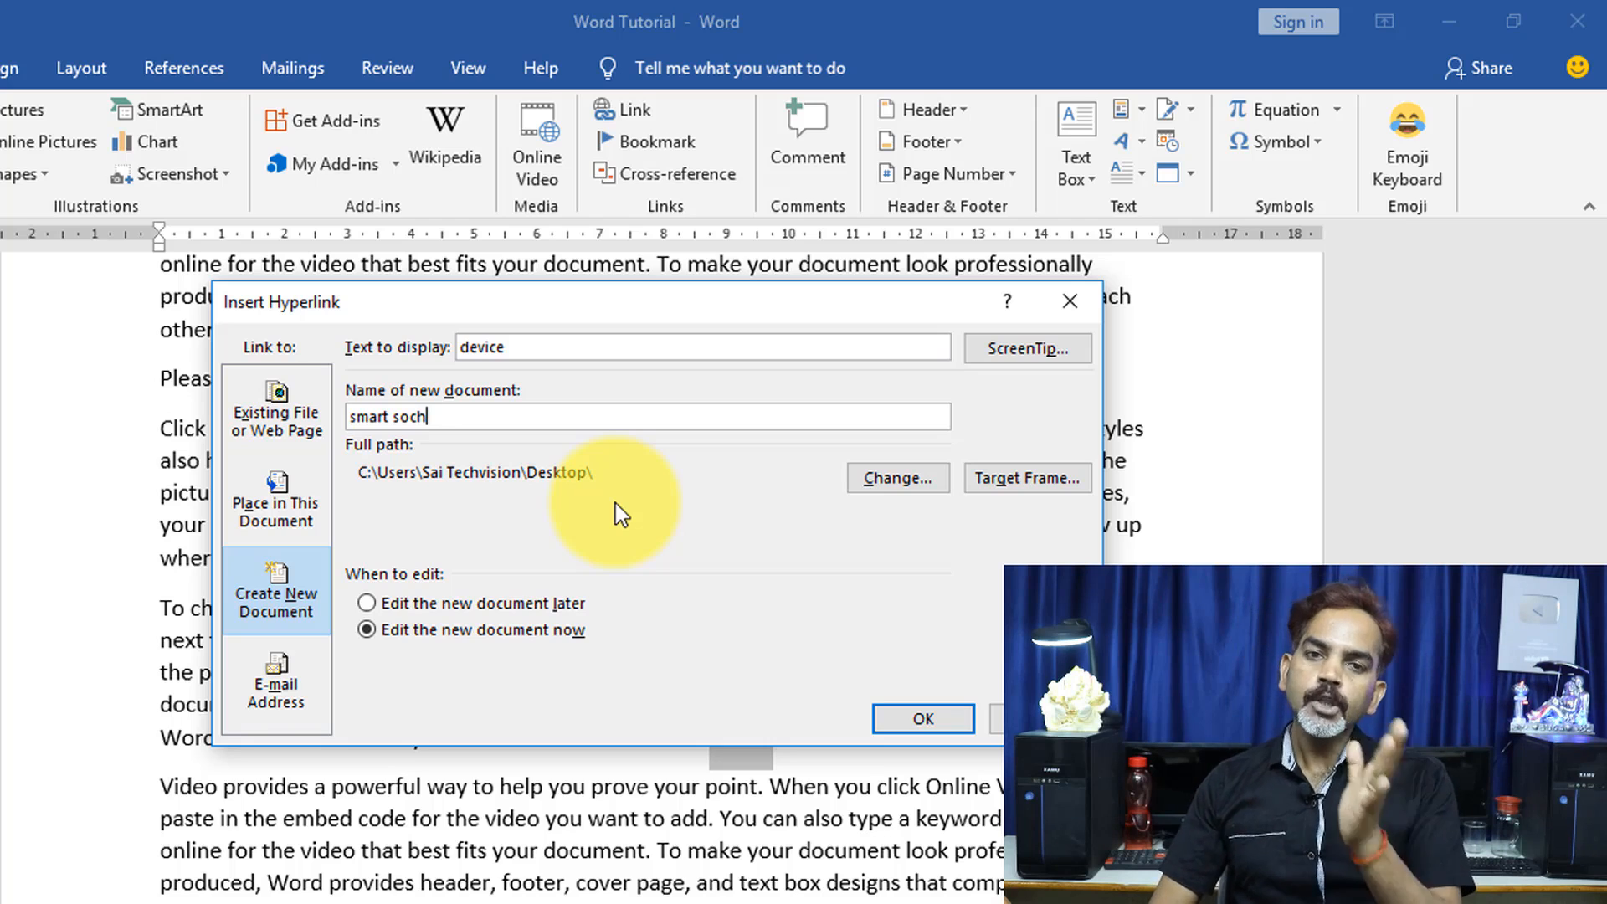
{"action": "left_click", "coordinate": [921, 713]}
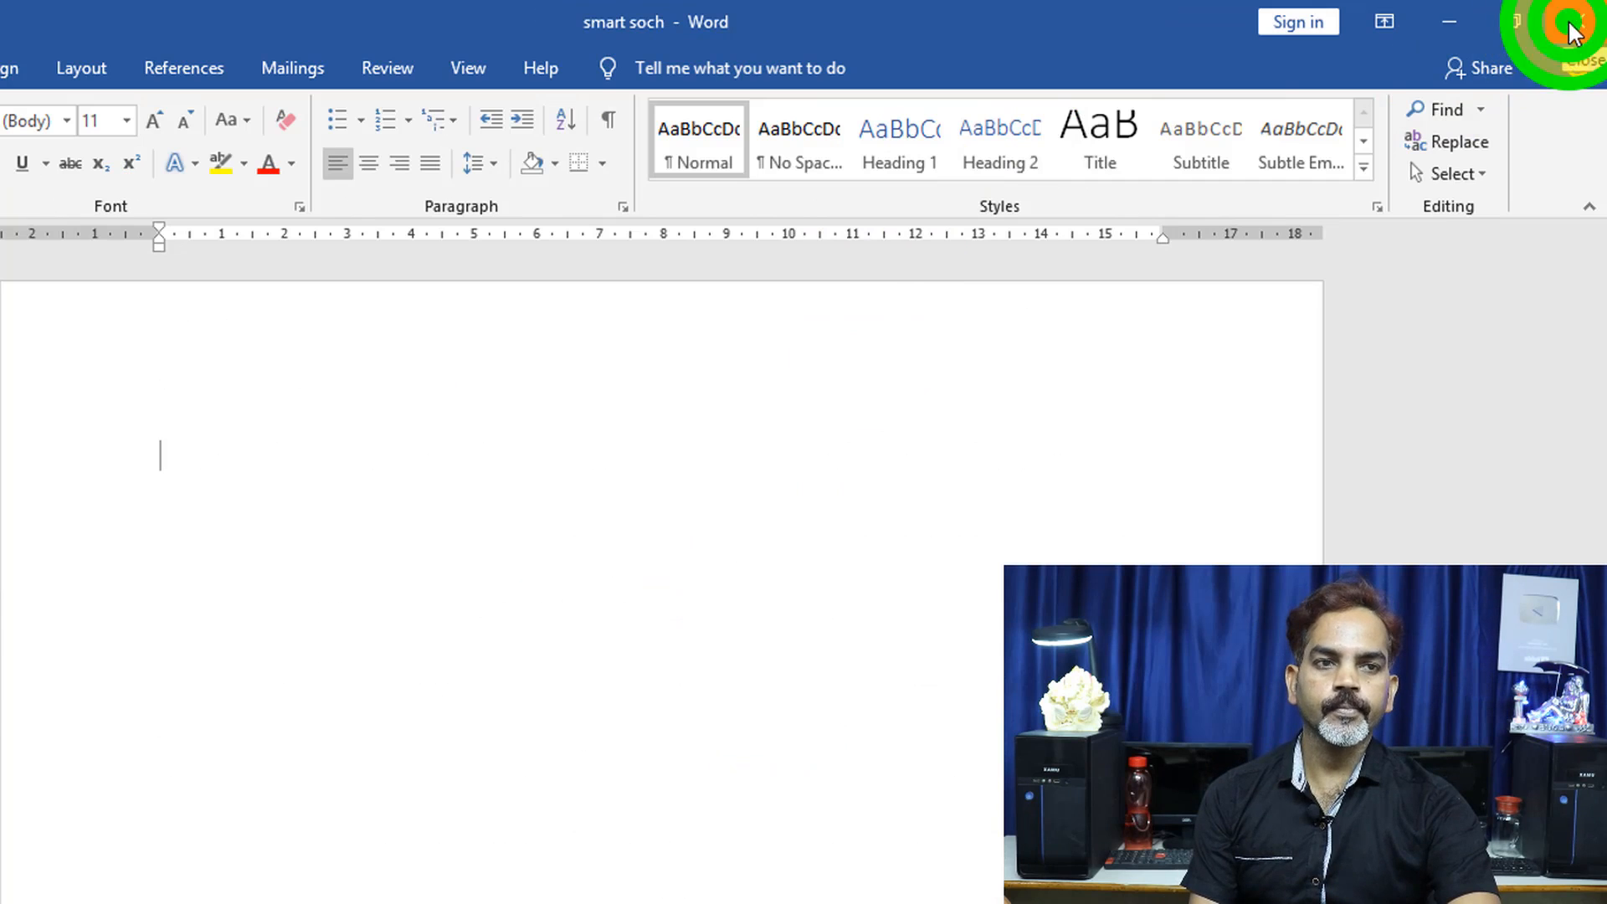
- Close the new "smart soch" document and follow the "device" link in the original document to test it
{"action": "left_click", "coordinate": [1553, 30]}
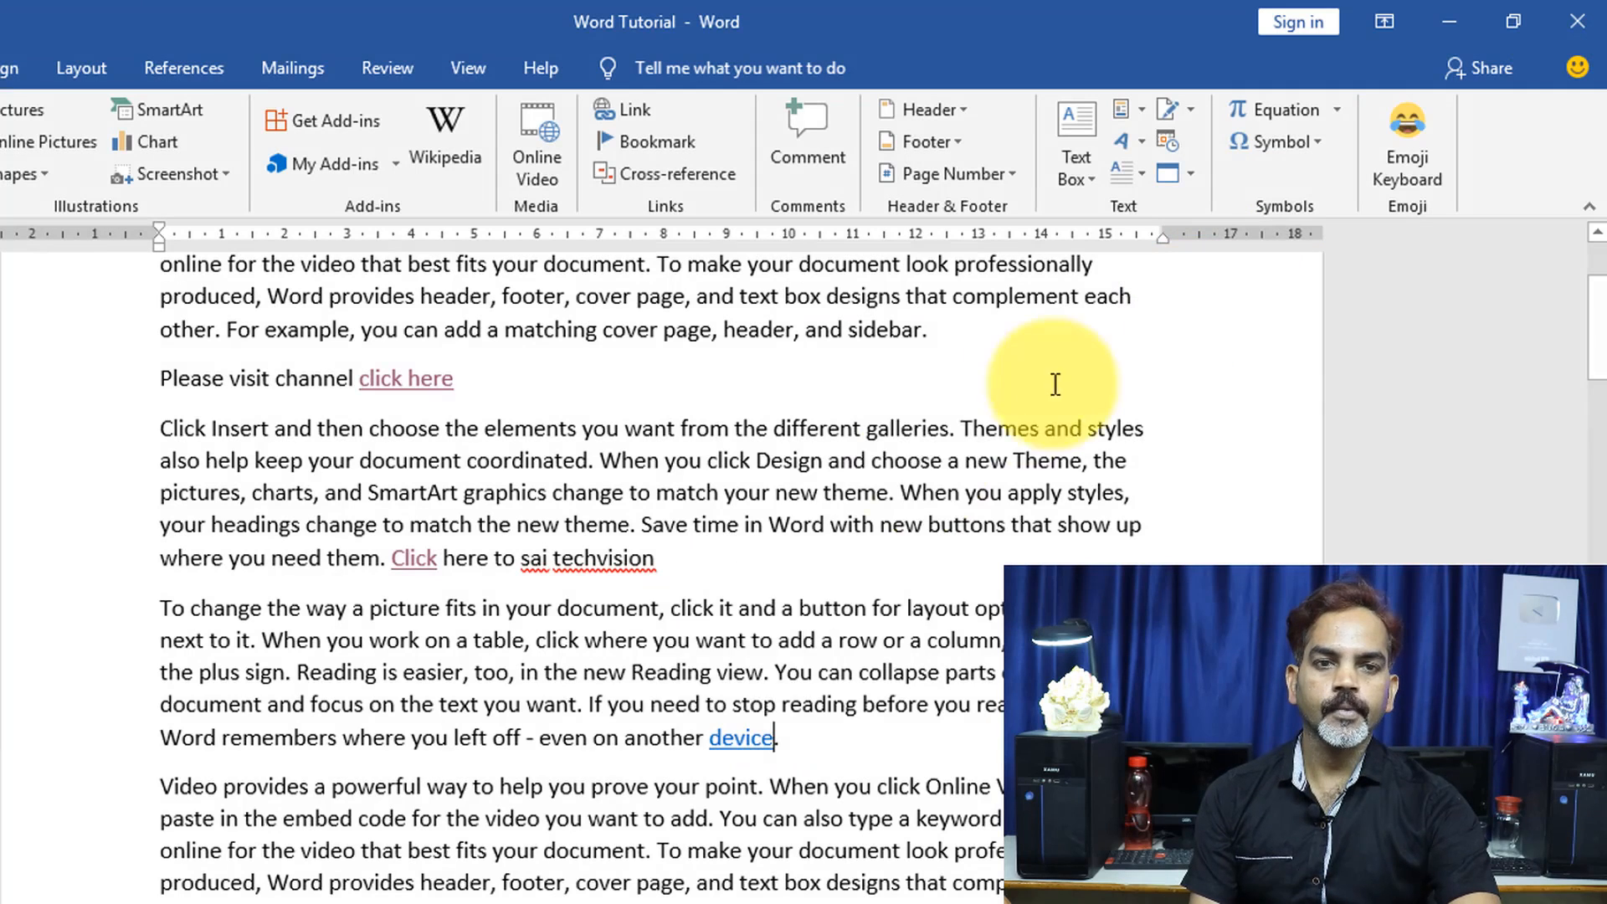
{"action": "left_click", "coordinate": [744, 739], "text": "ctrl"}
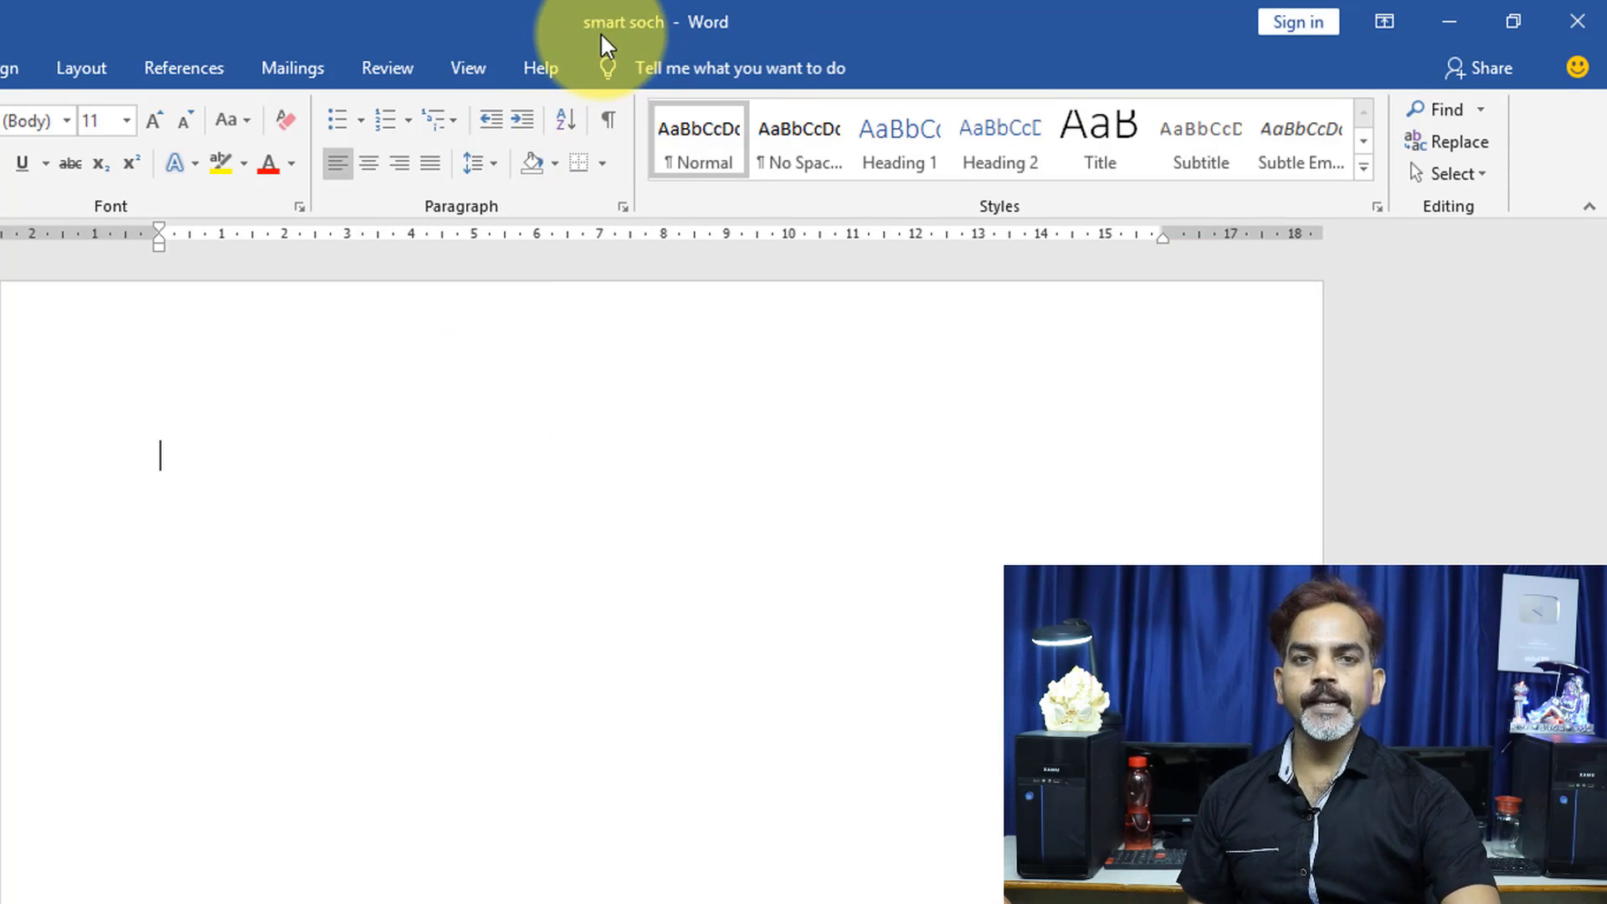
- Close the "smart soch" document and view the e-mail address options in the "device" link's hyperlink settings, leaving the link as it is
{"action": "left_click", "coordinate": [1574, 23]}
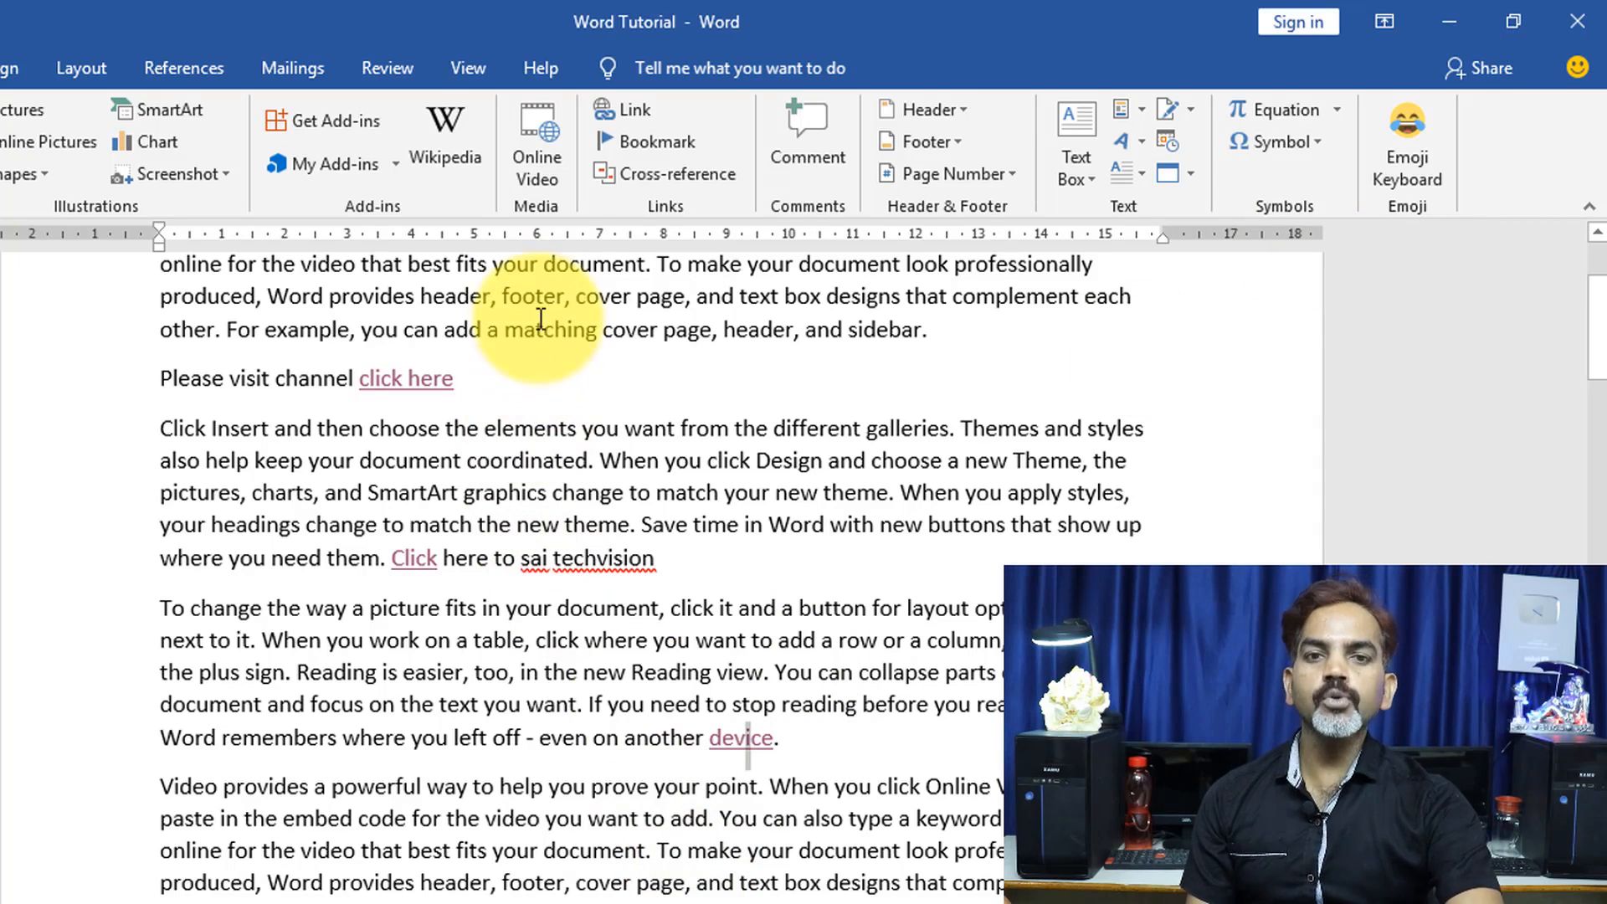
{"action": "left_click", "coordinate": [626, 117]}
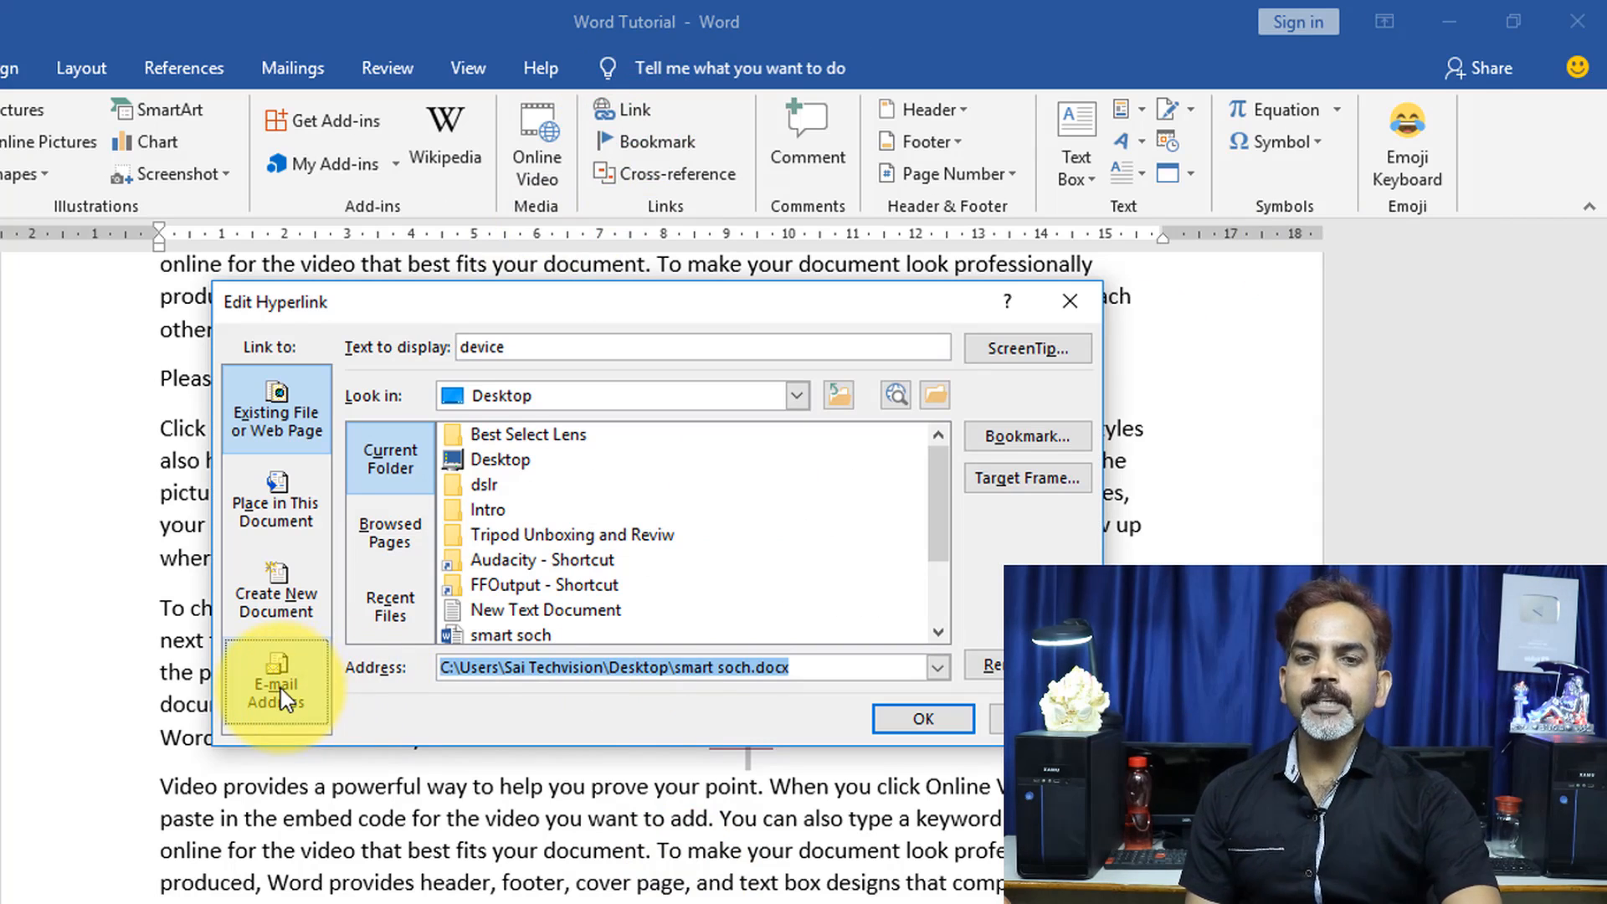
{"action": "left_click", "coordinate": [308, 665]}
{"action": "left_click", "coordinate": [291, 678]}
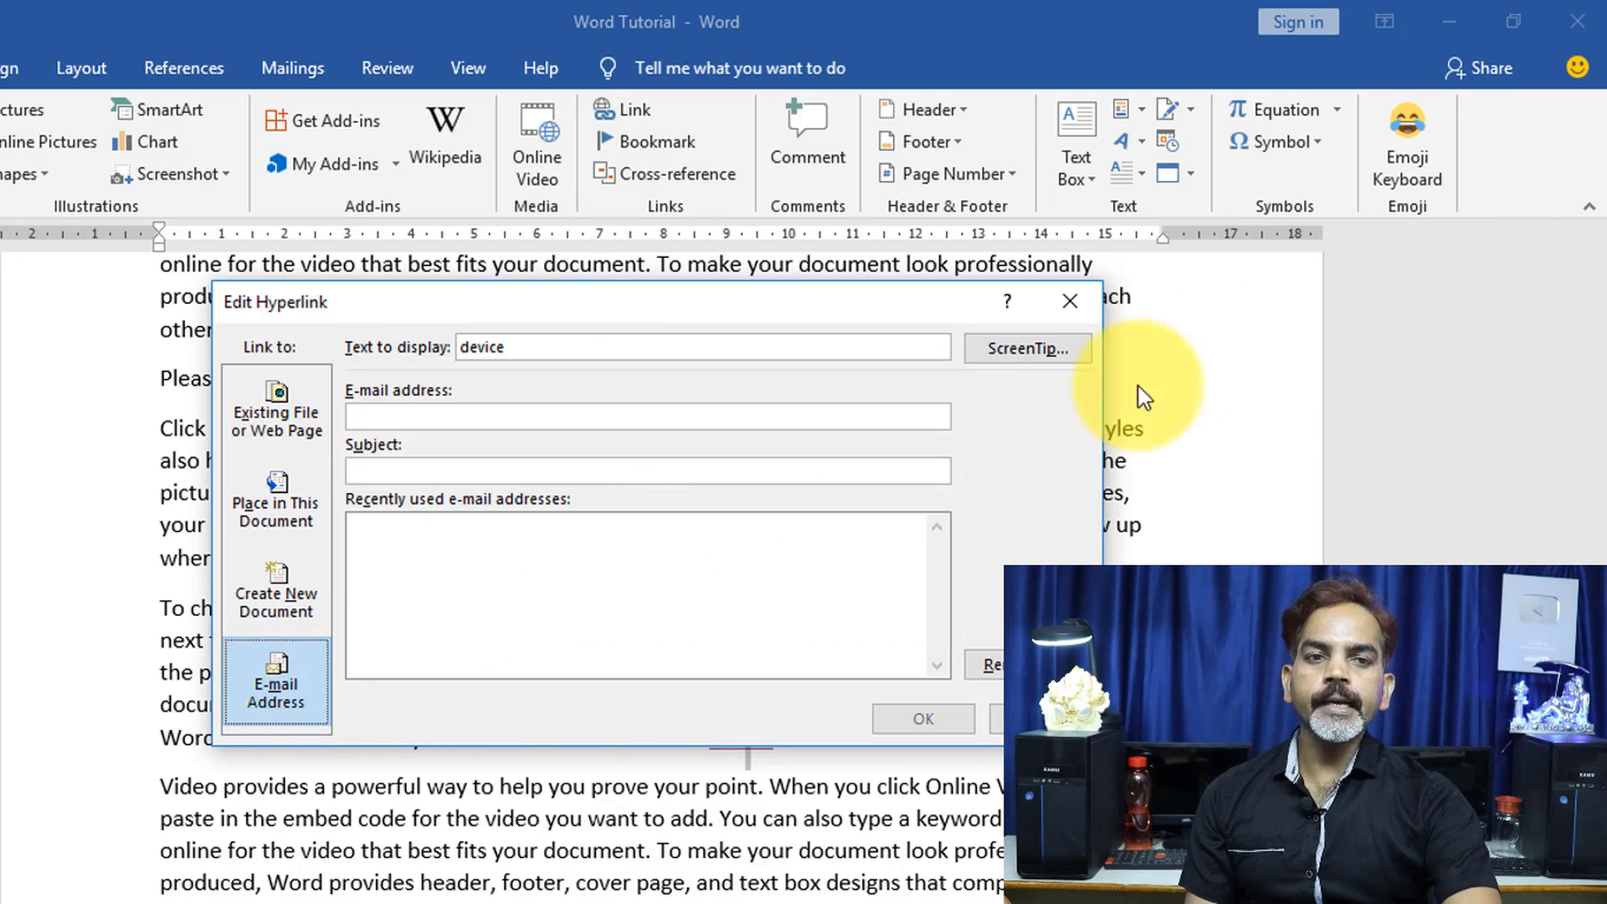
{"action": "left_click", "coordinate": [1075, 301]}
- Add the text "Click us email" at the end of the second "Video provides a powerful way" paragraph
{"action": "scroll", "coordinate": [839, 735], "scroll_direction": "down", "scroll_amount": 5}
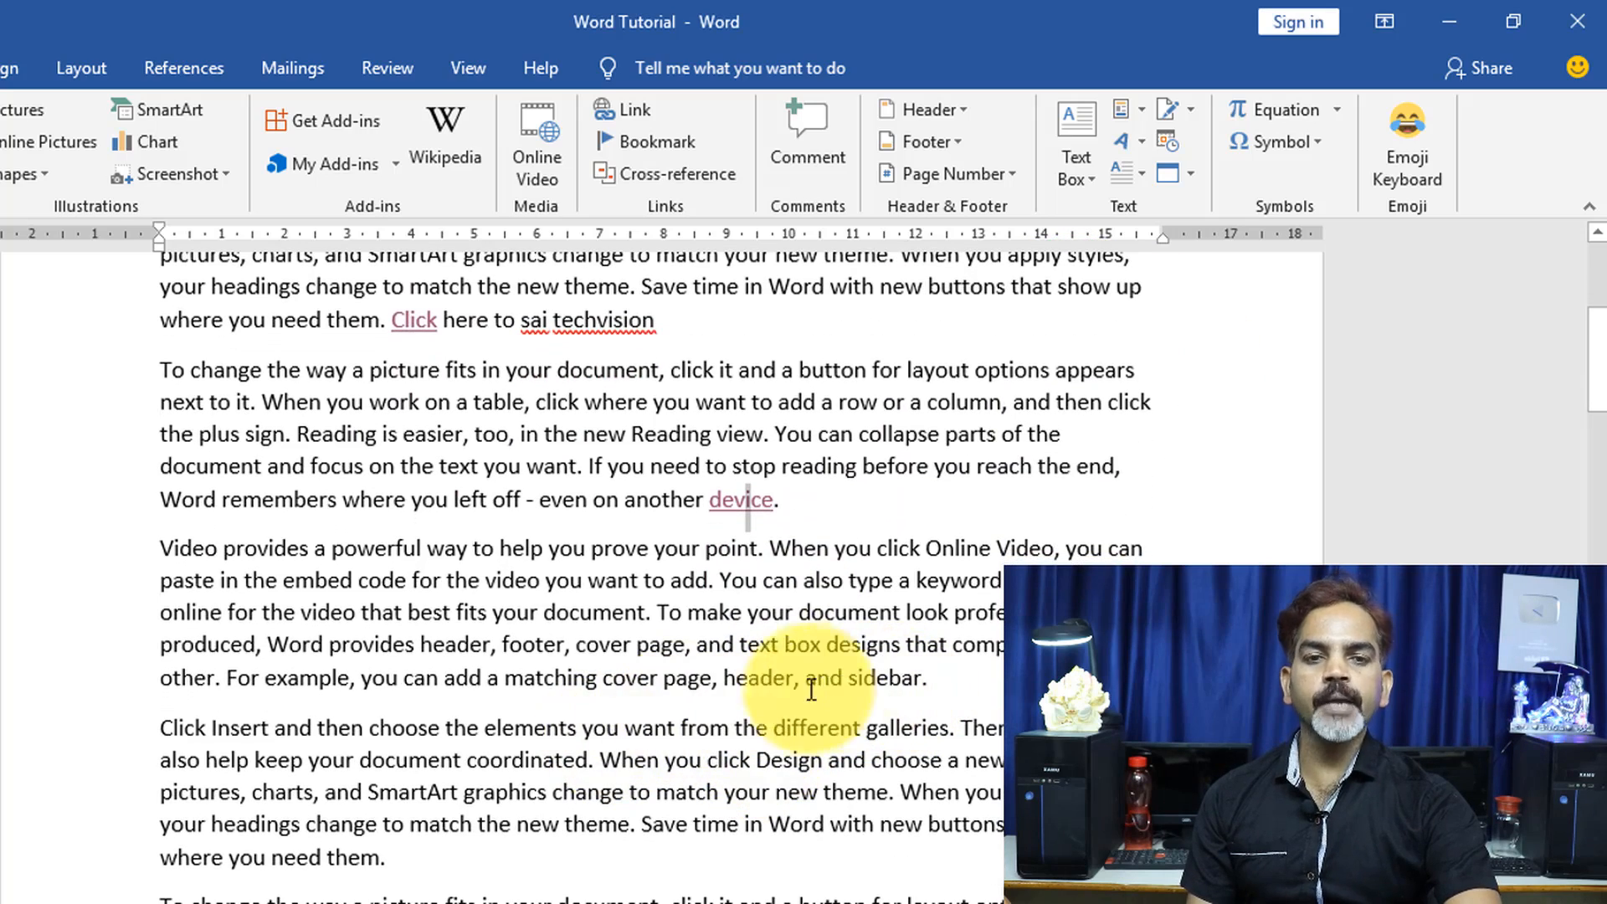
{"action": "left_click", "coordinate": [942, 682]}
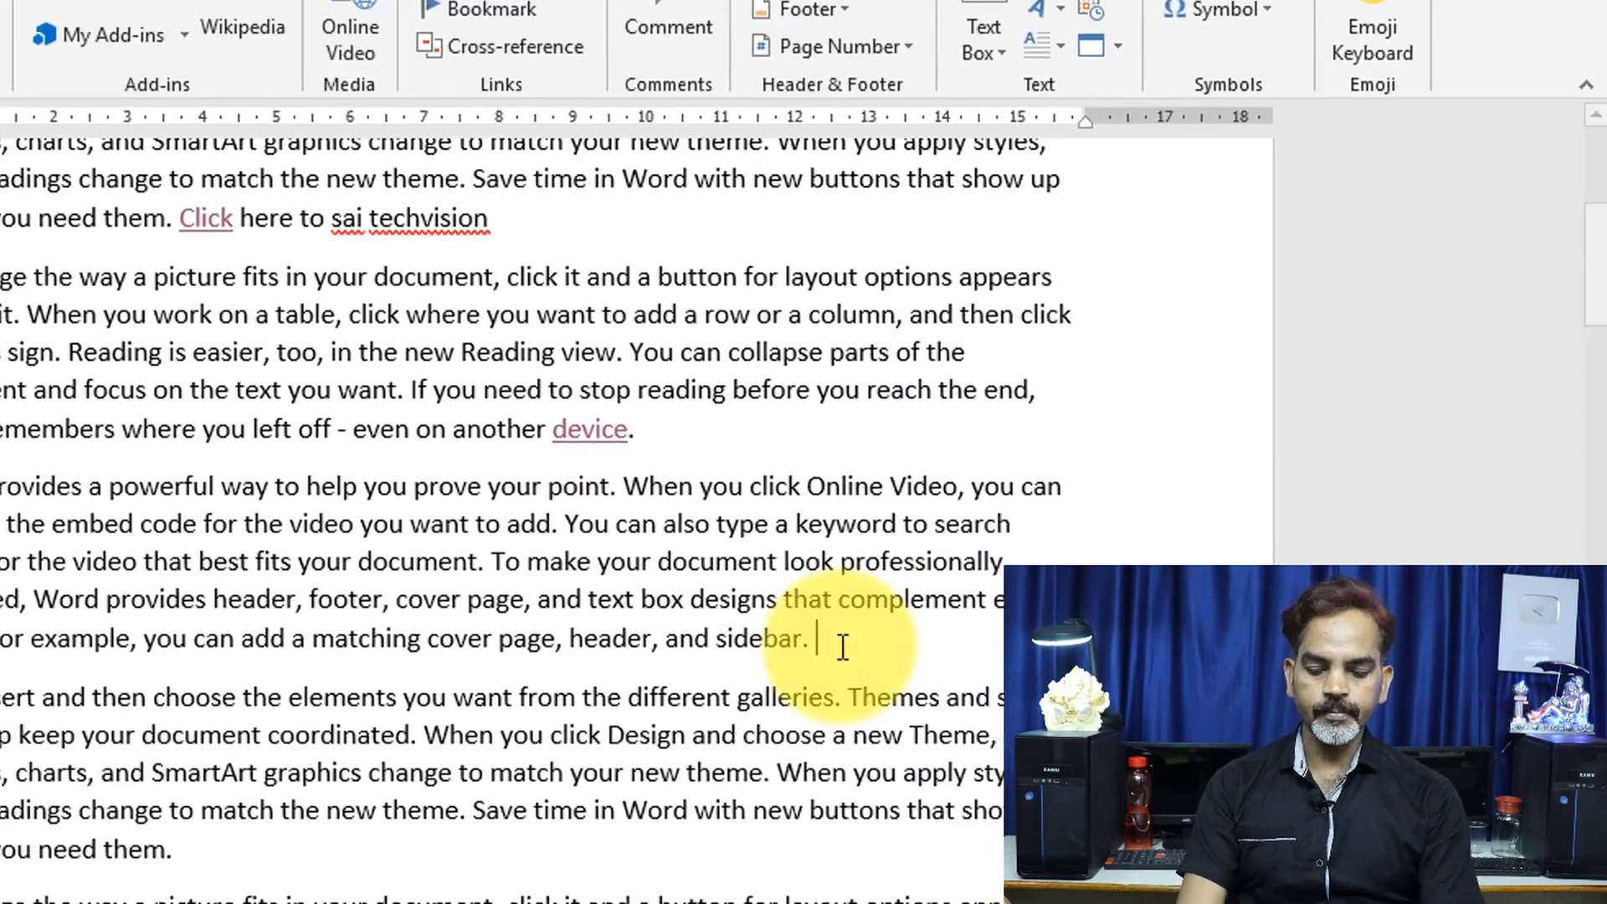
{"action": "type", "text": "Click us"}
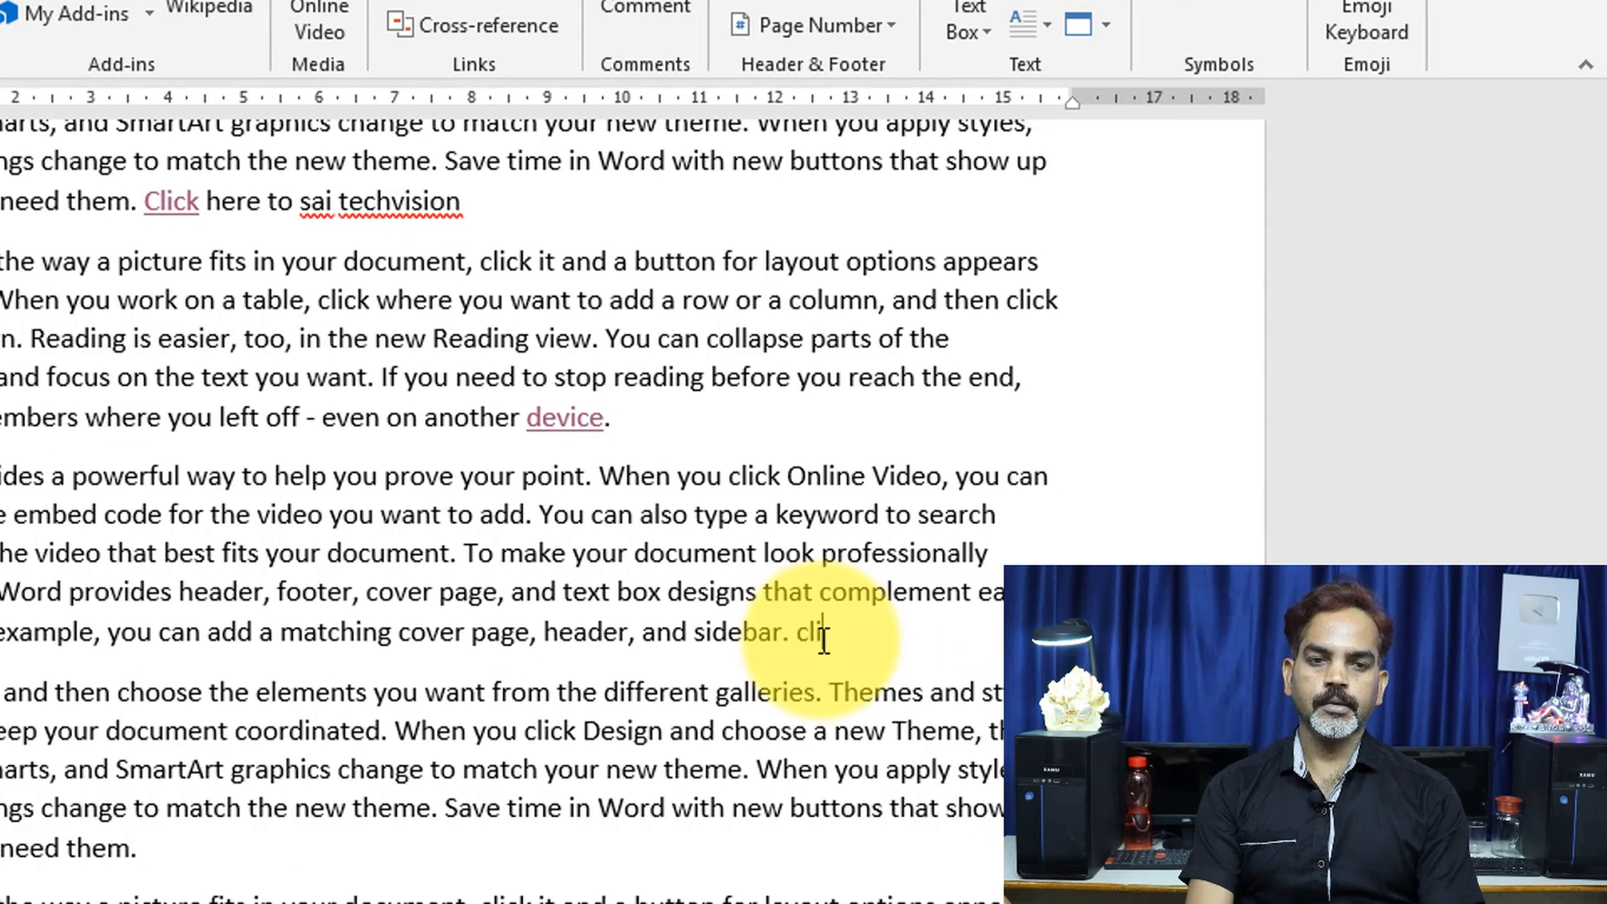
{"action": "type", "text": " em"}
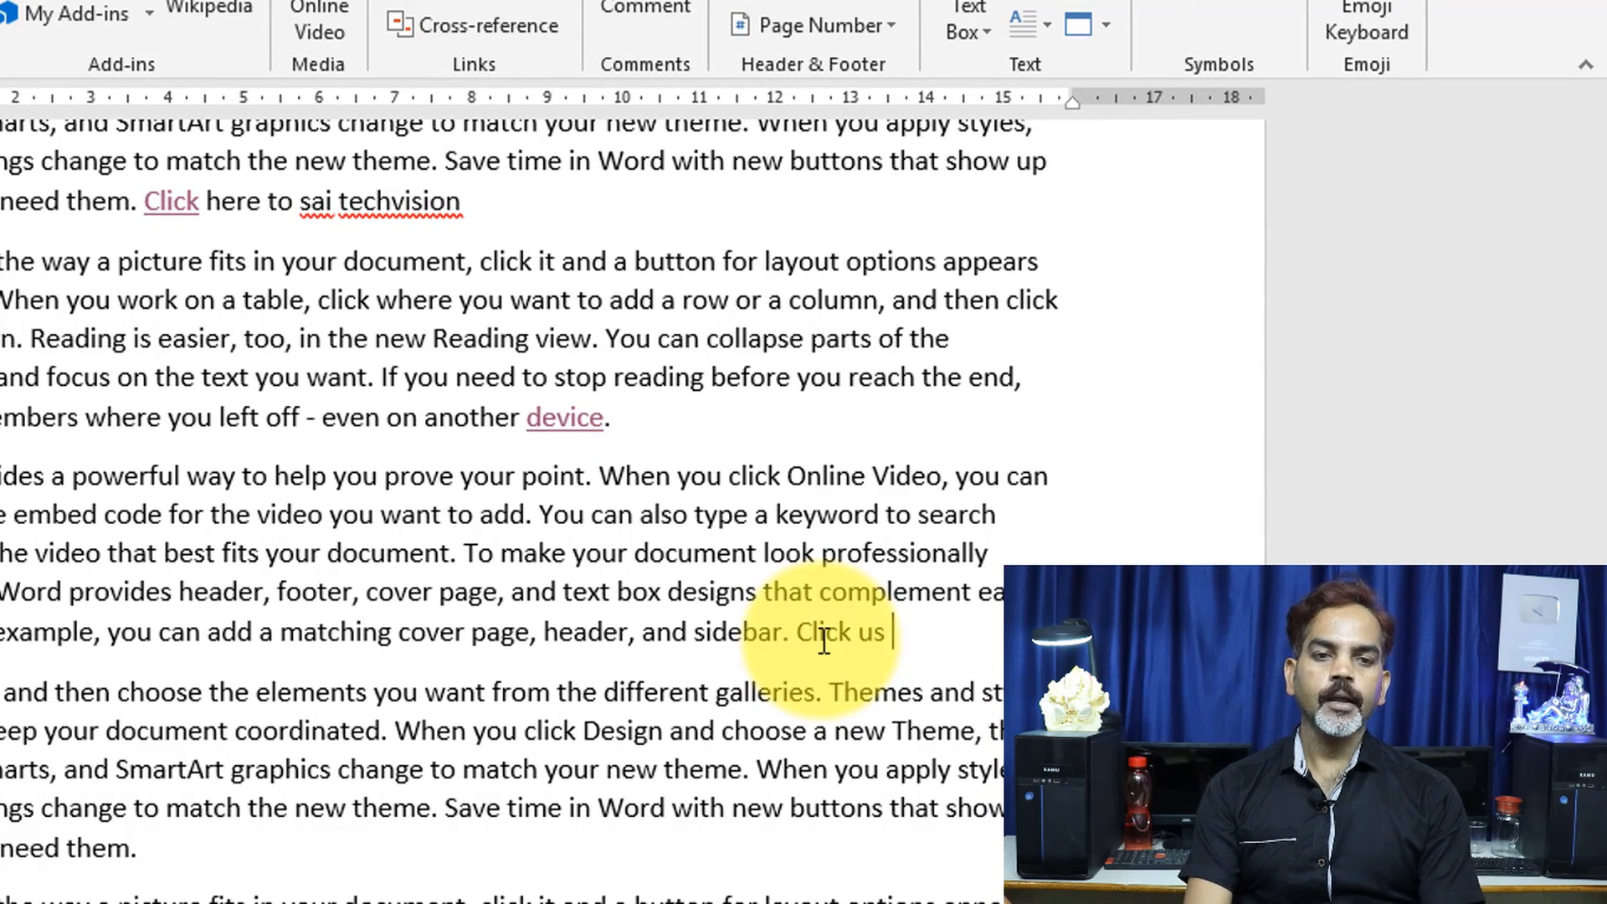
{"action": "type", "text": "ail"}
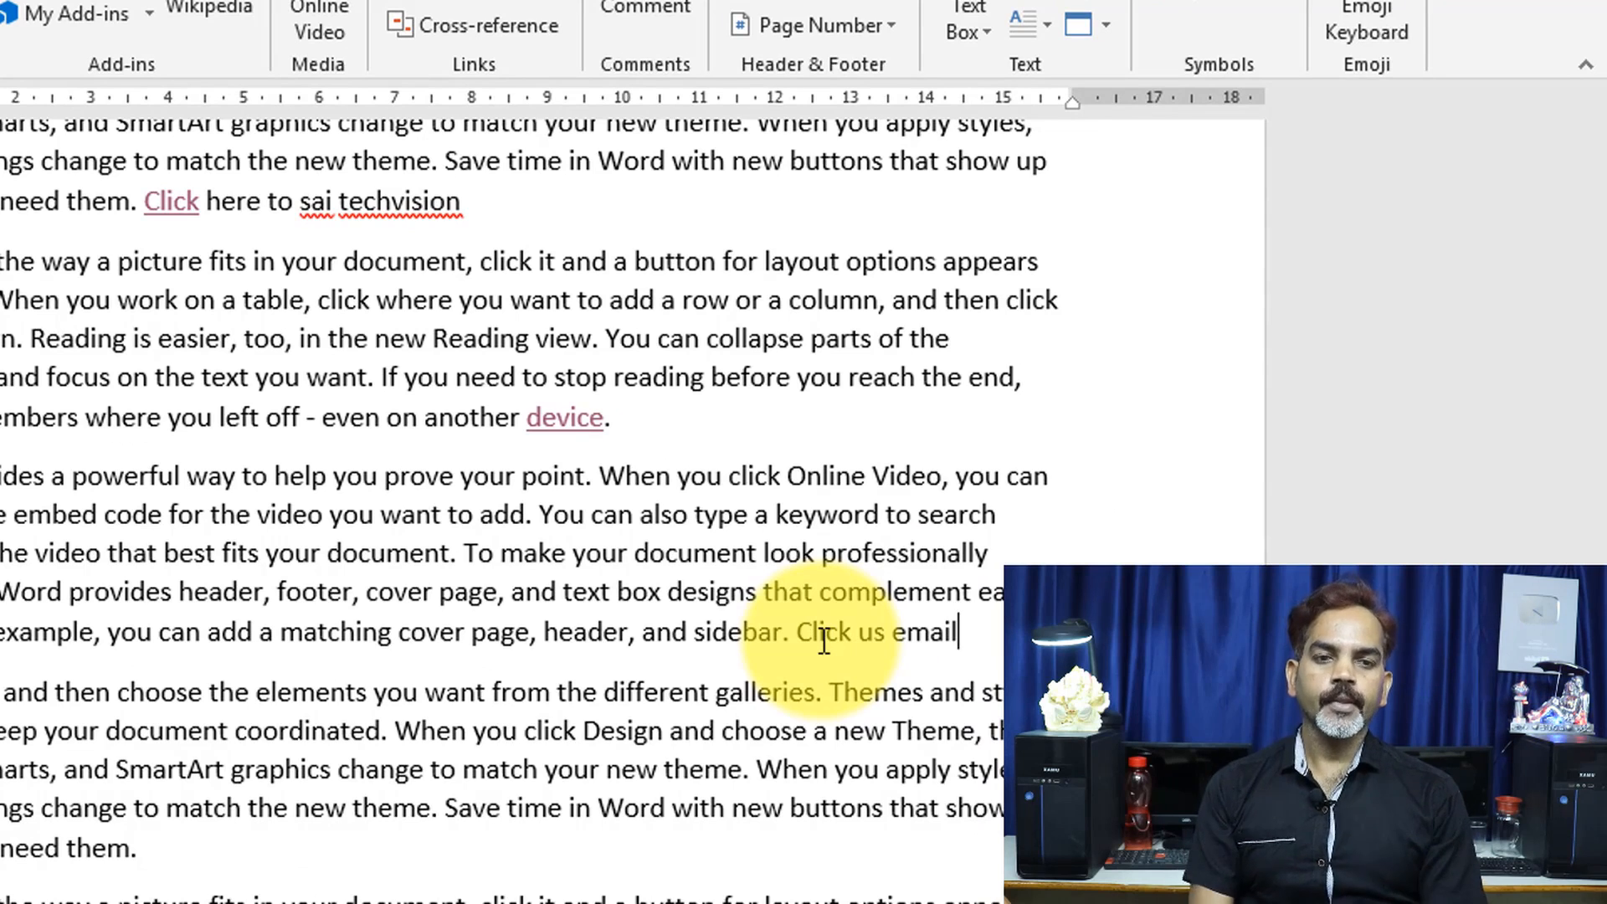
- Hyperlink the word "email" after "Click us" to the contact's e-mail address, with the subject "tex"
{"action": "double_click", "coordinate": [904, 633]}
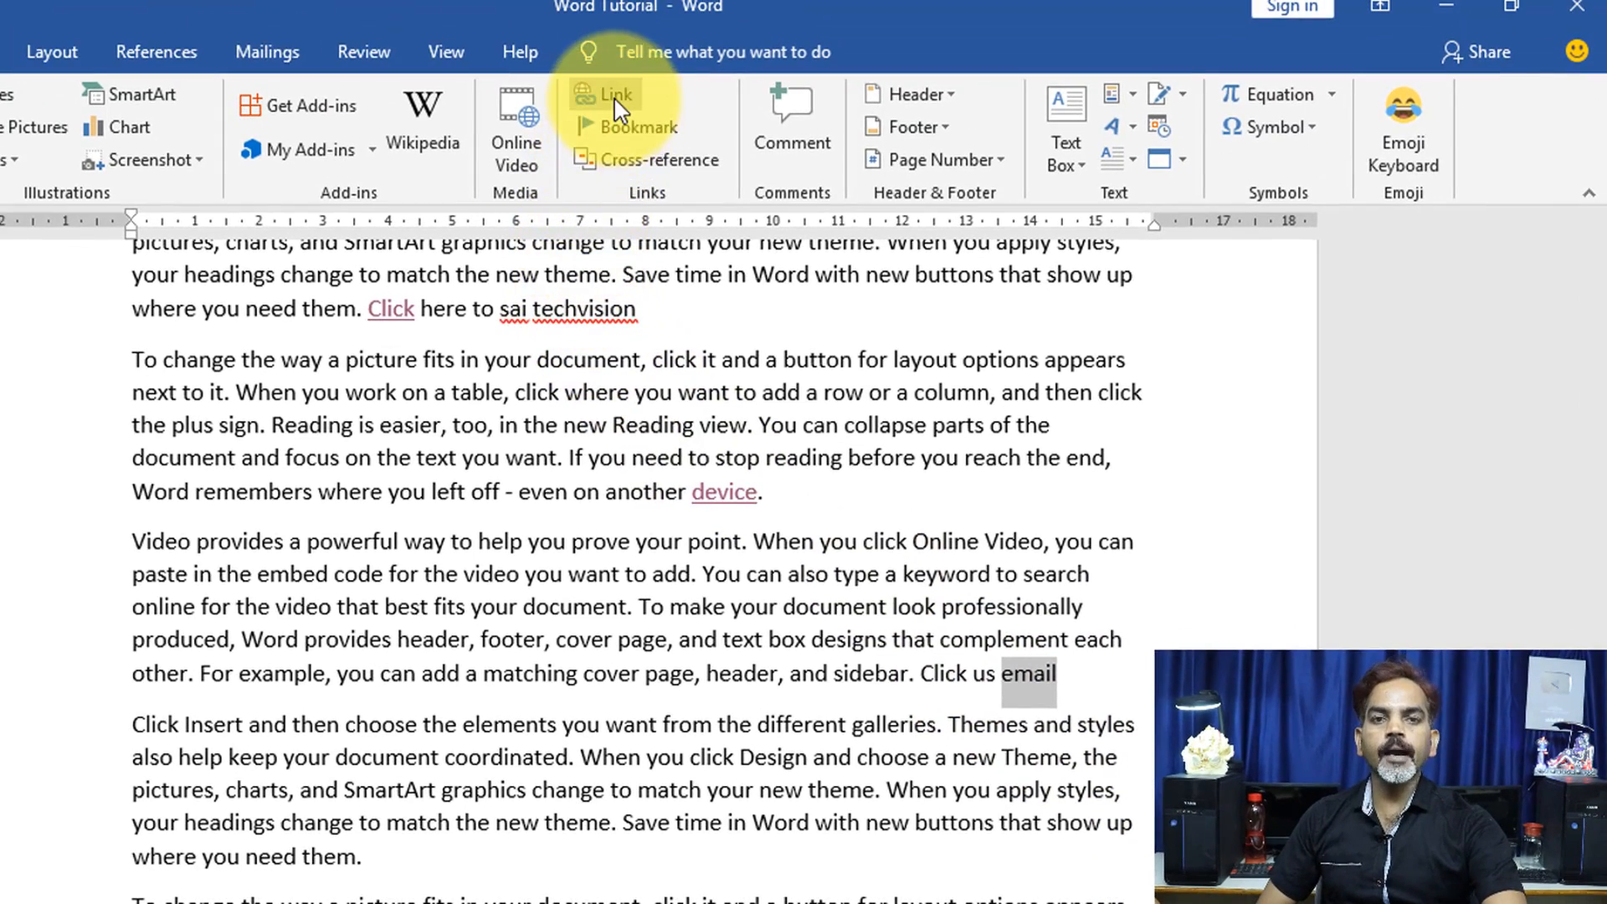
{"action": "left_click", "coordinate": [590, 77]}
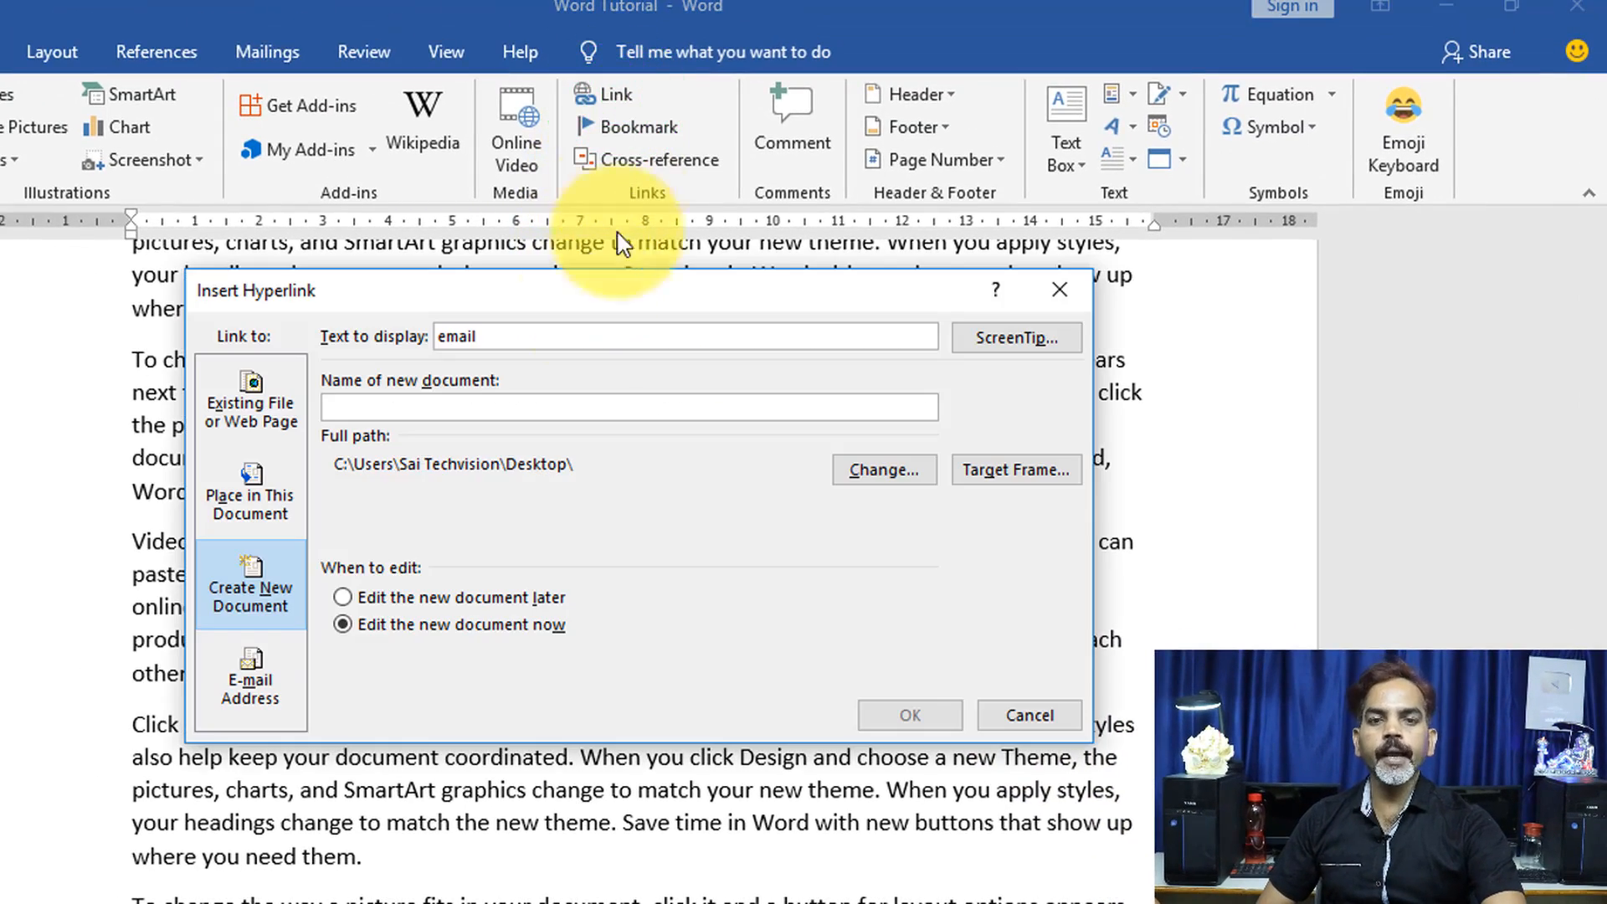
{"action": "left_click", "coordinate": [260, 674]}
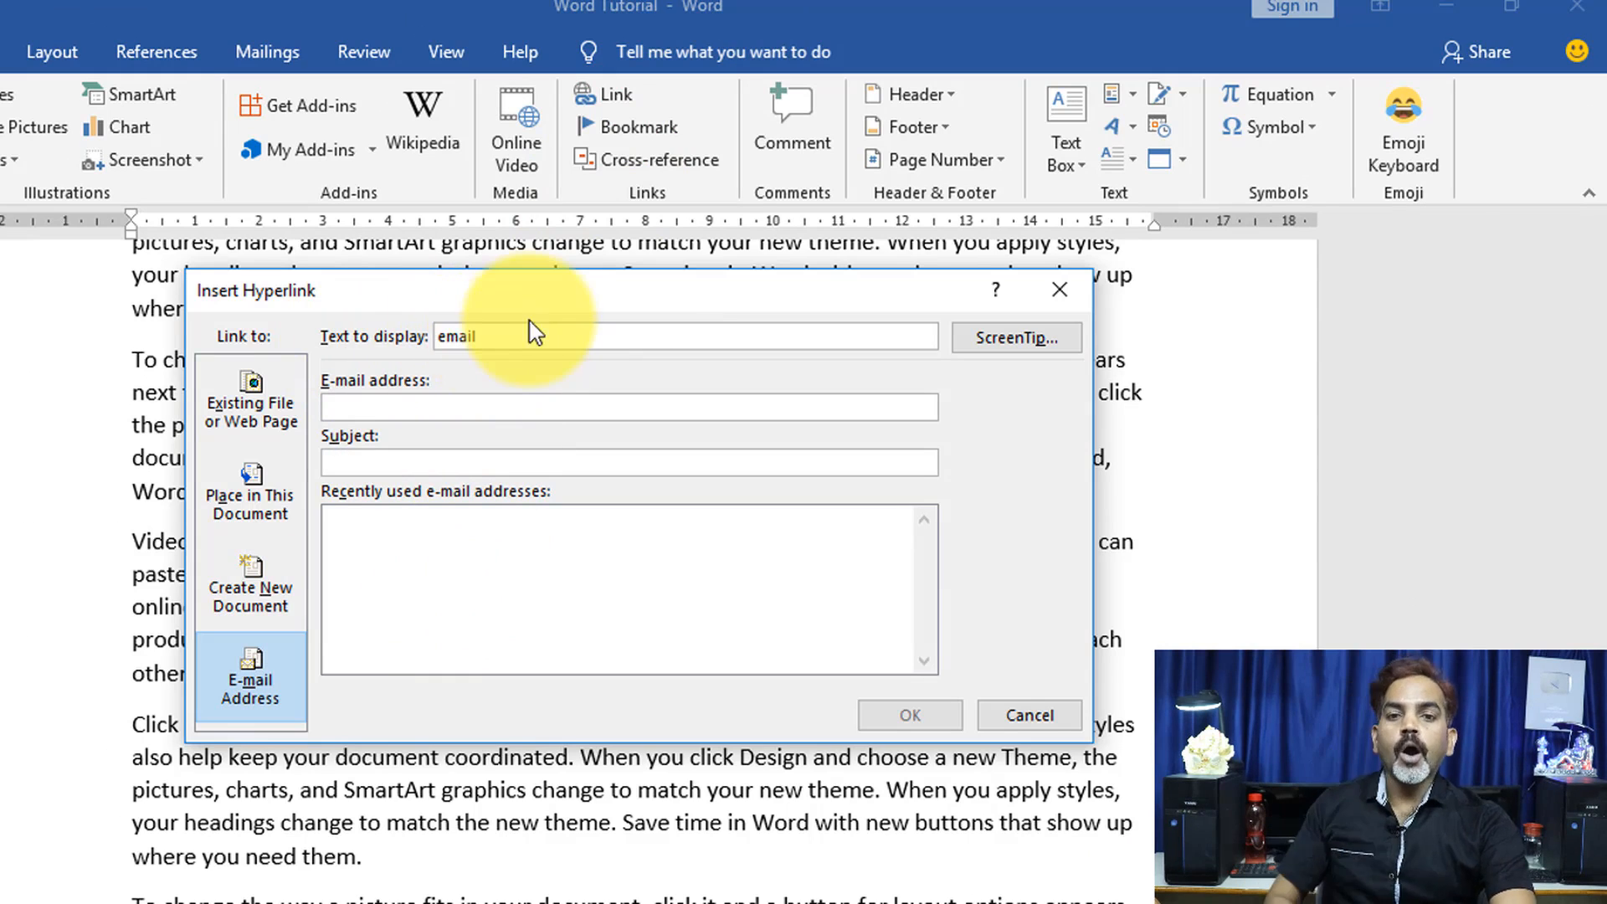
{"action": "left_click", "coordinate": [418, 408]}
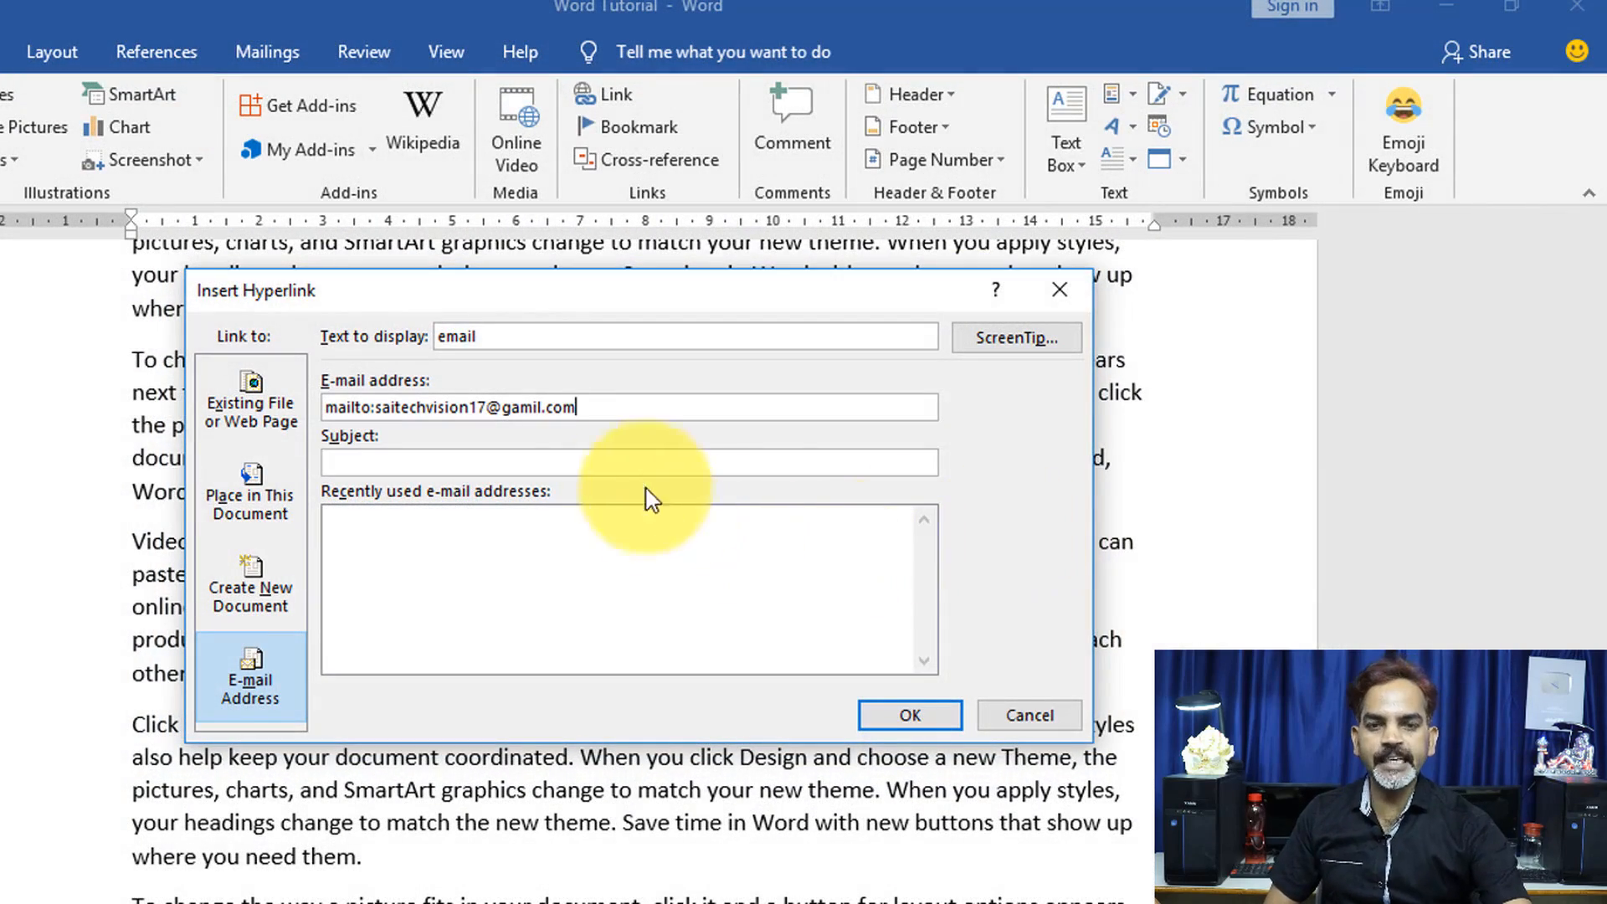
{"action": "left_click", "coordinate": [614, 462]}
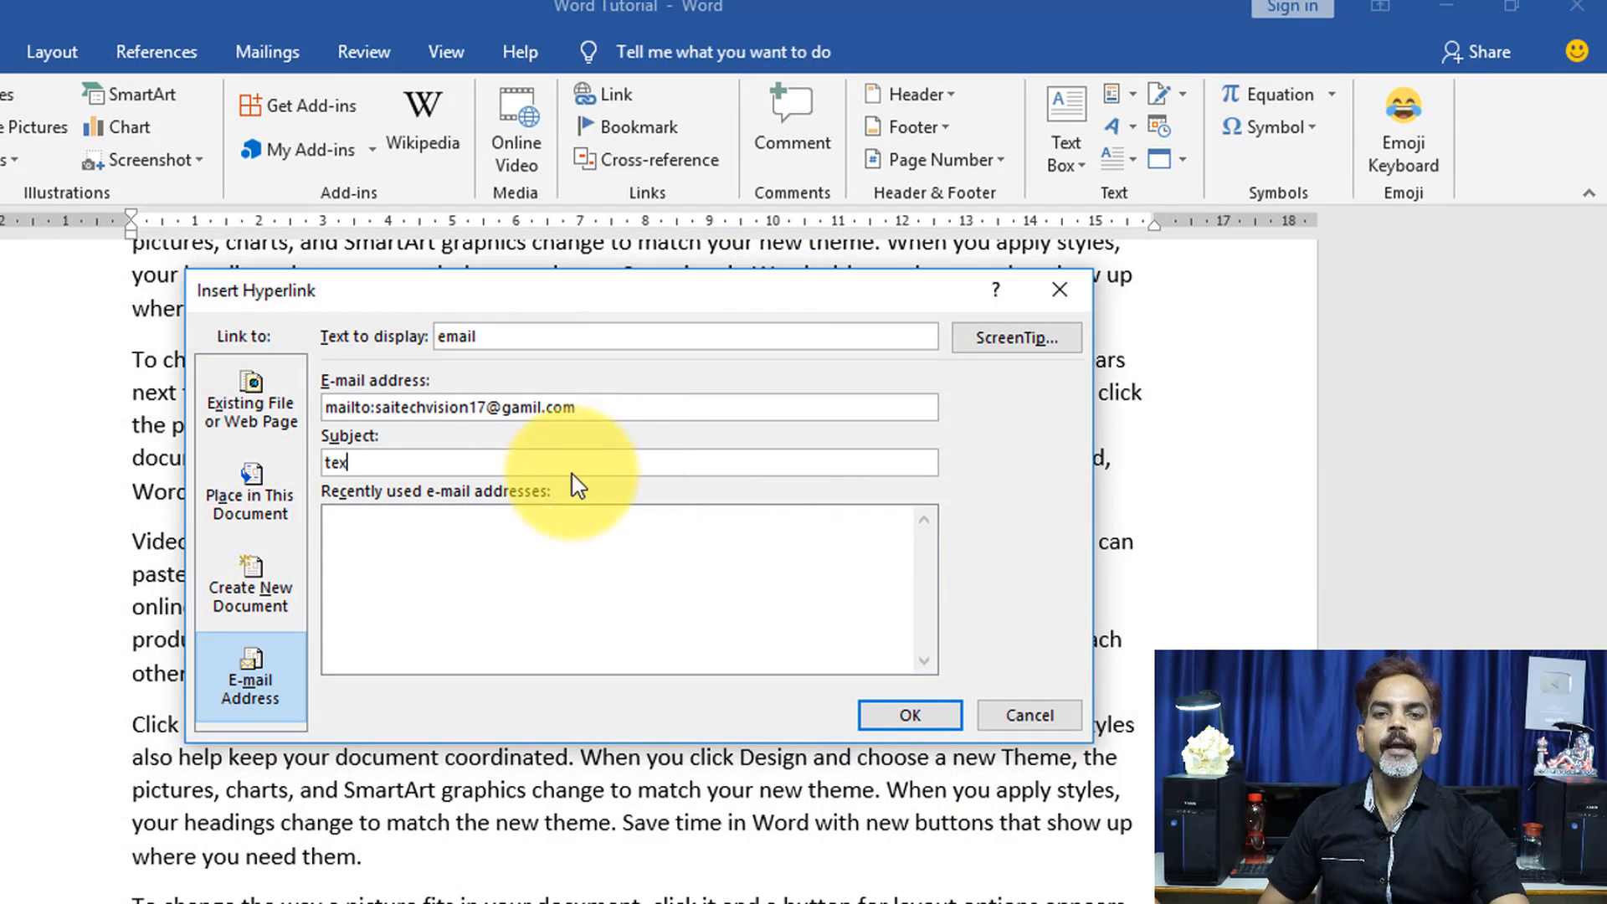
{"action": "left_click", "coordinate": [394, 459]}
{"action": "type", "text": "tex"}
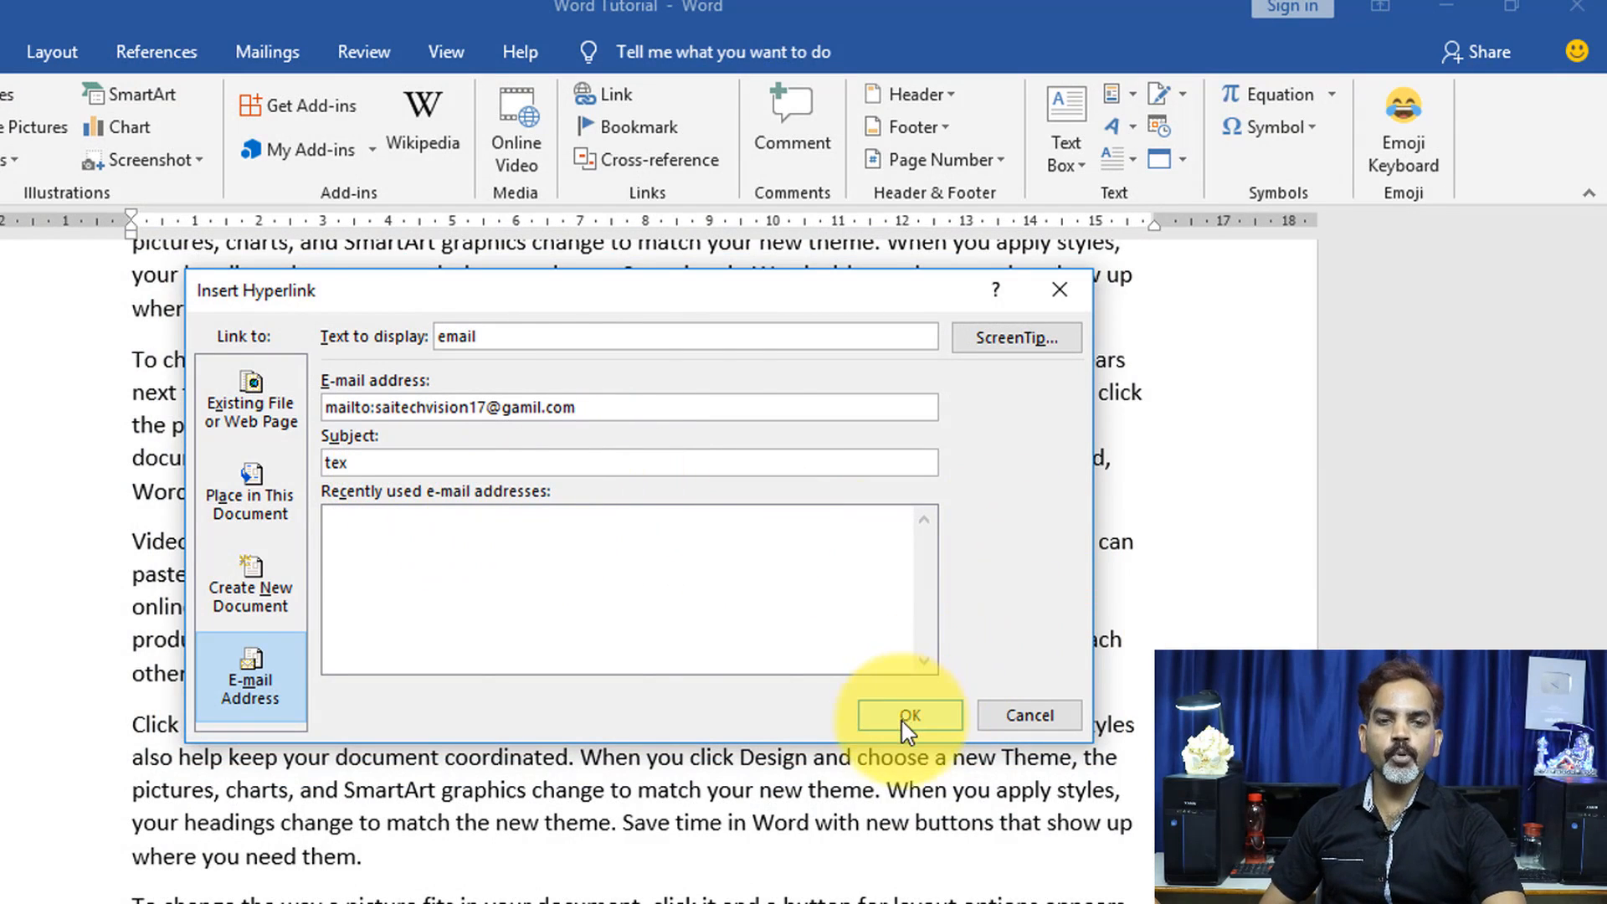
{"action": "left_click", "coordinate": [910, 715]}
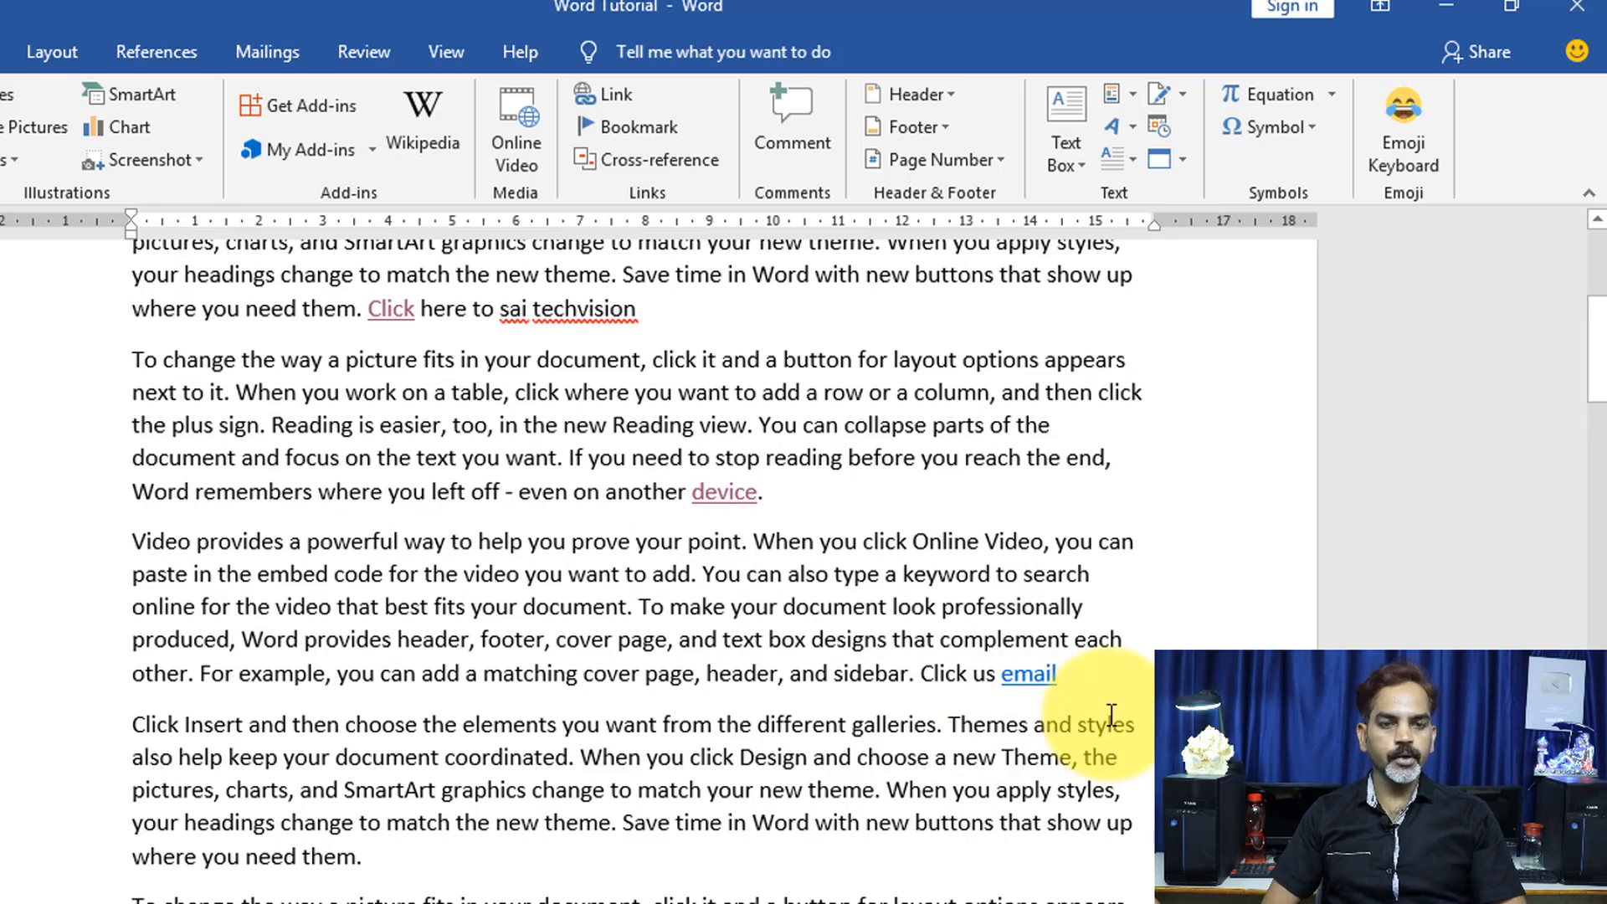
- Follow the "email" link to test it, choosing Google Chrome as the app to open it
{"action": "left_click", "coordinate": [1172, 638]}
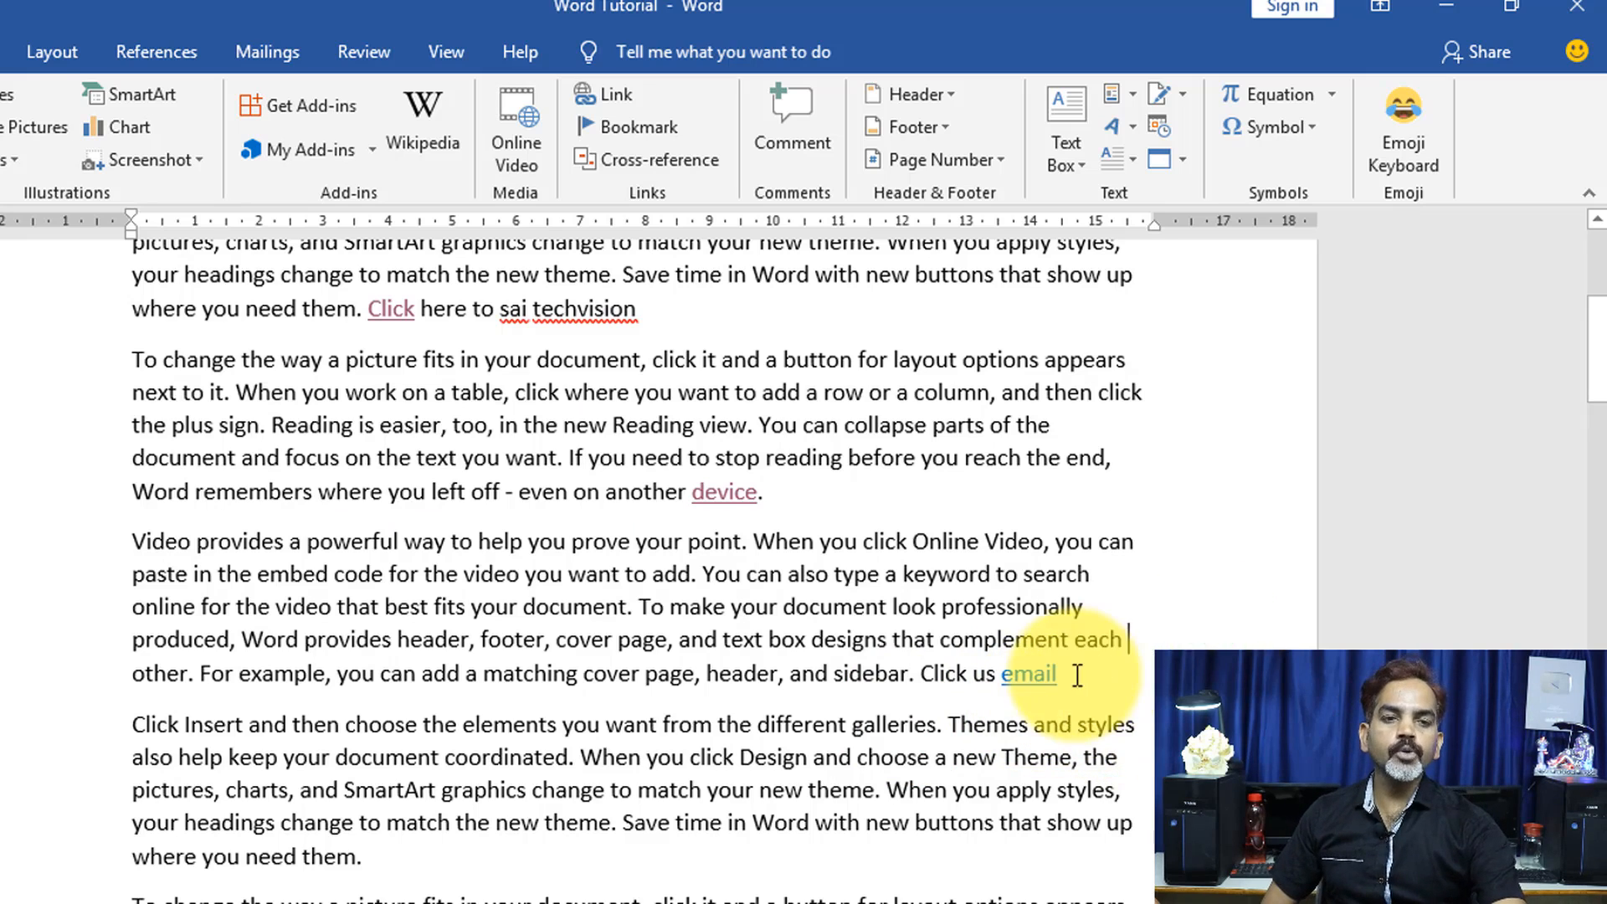
{"action": "left_click", "coordinate": [1028, 691]}
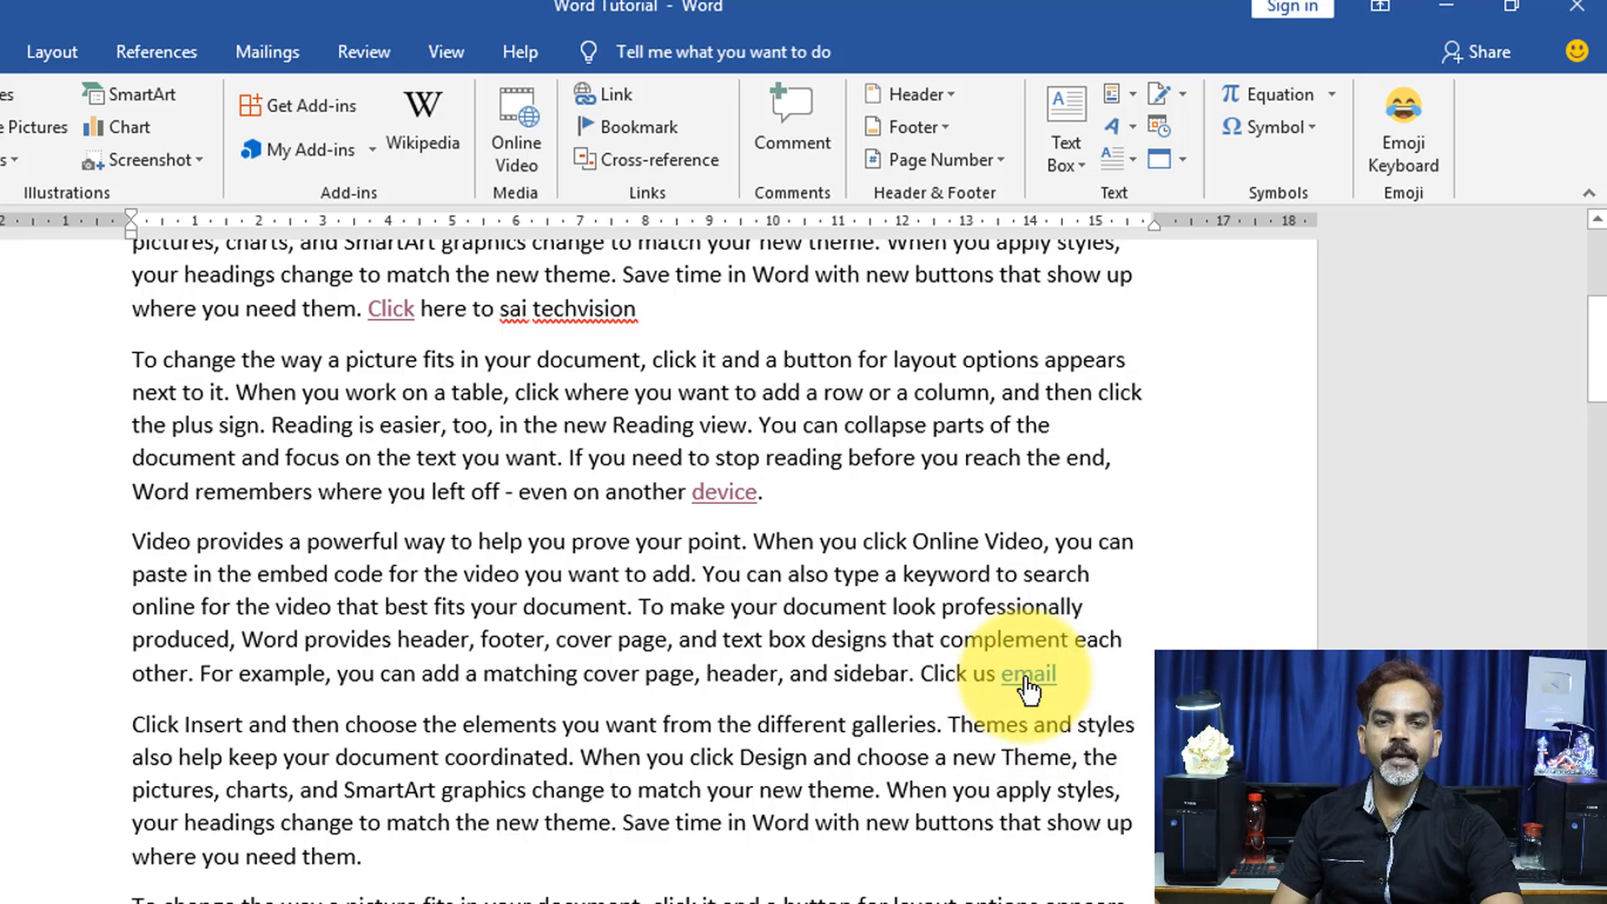
{"action": "left_click", "coordinate": [1026, 675], "text": "ctrl"}
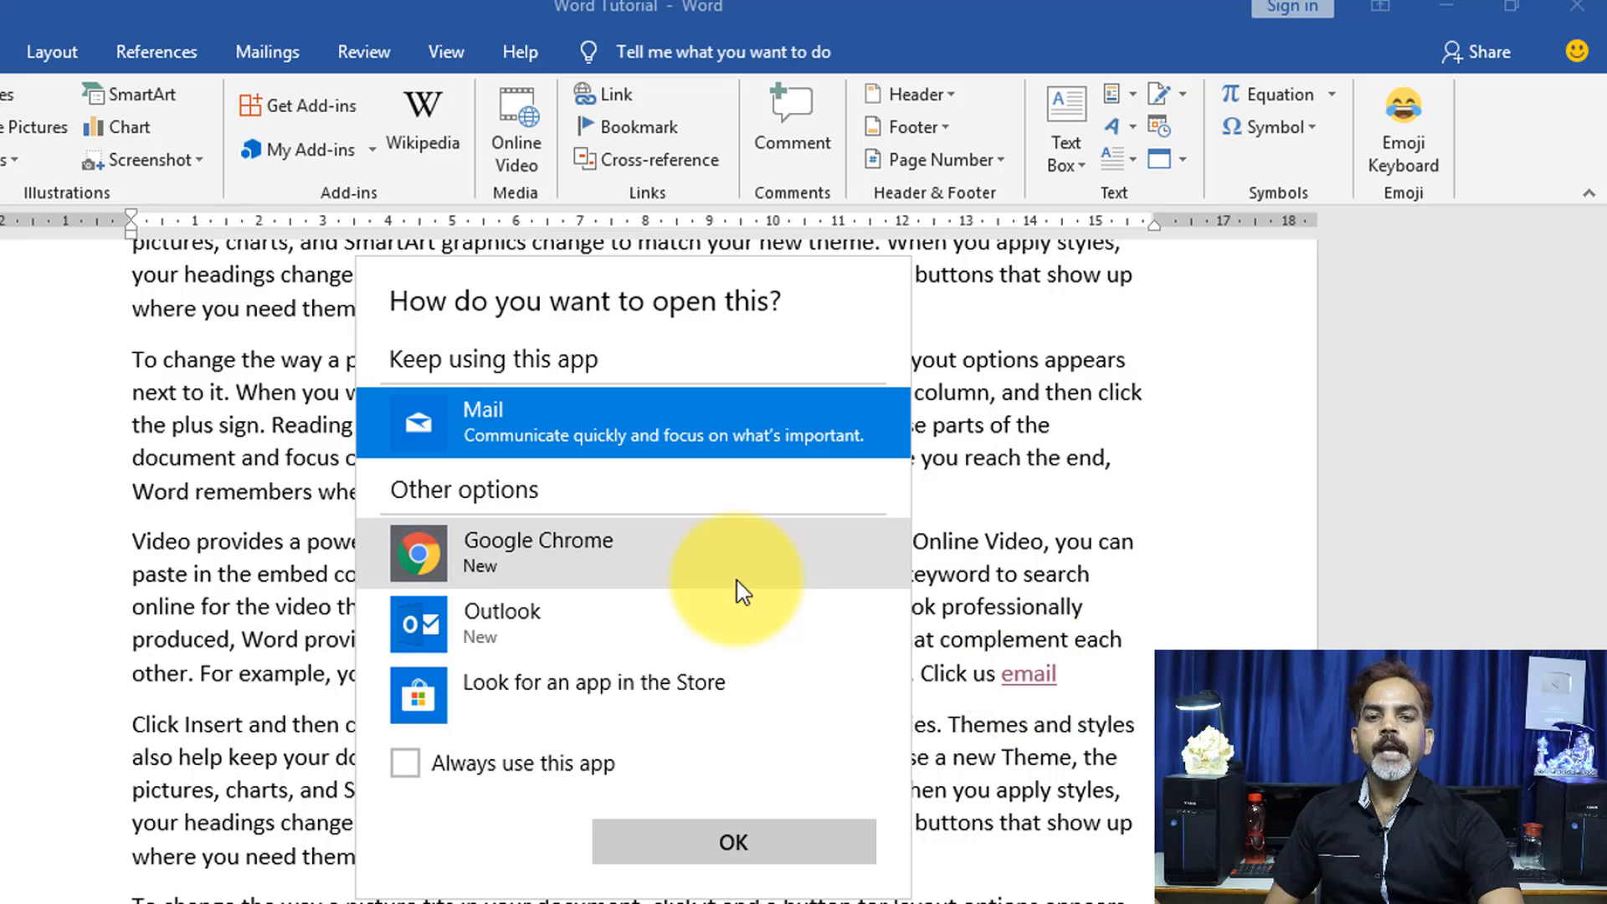
{"action": "left_click", "coordinate": [644, 577]}
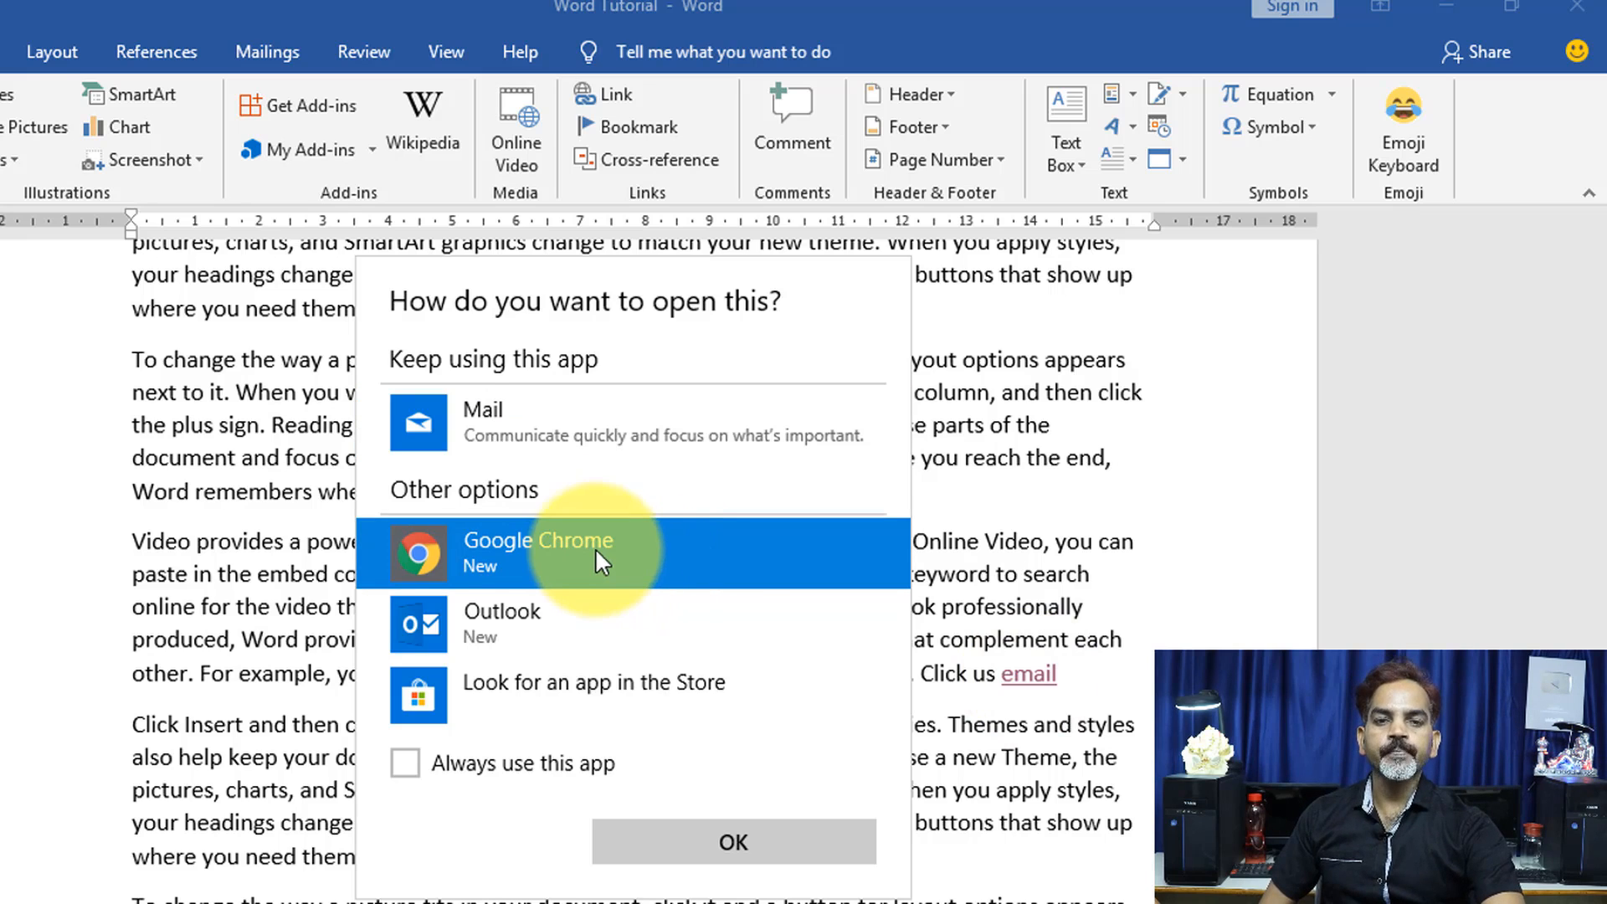
{"action": "left_click", "coordinate": [720, 837]}
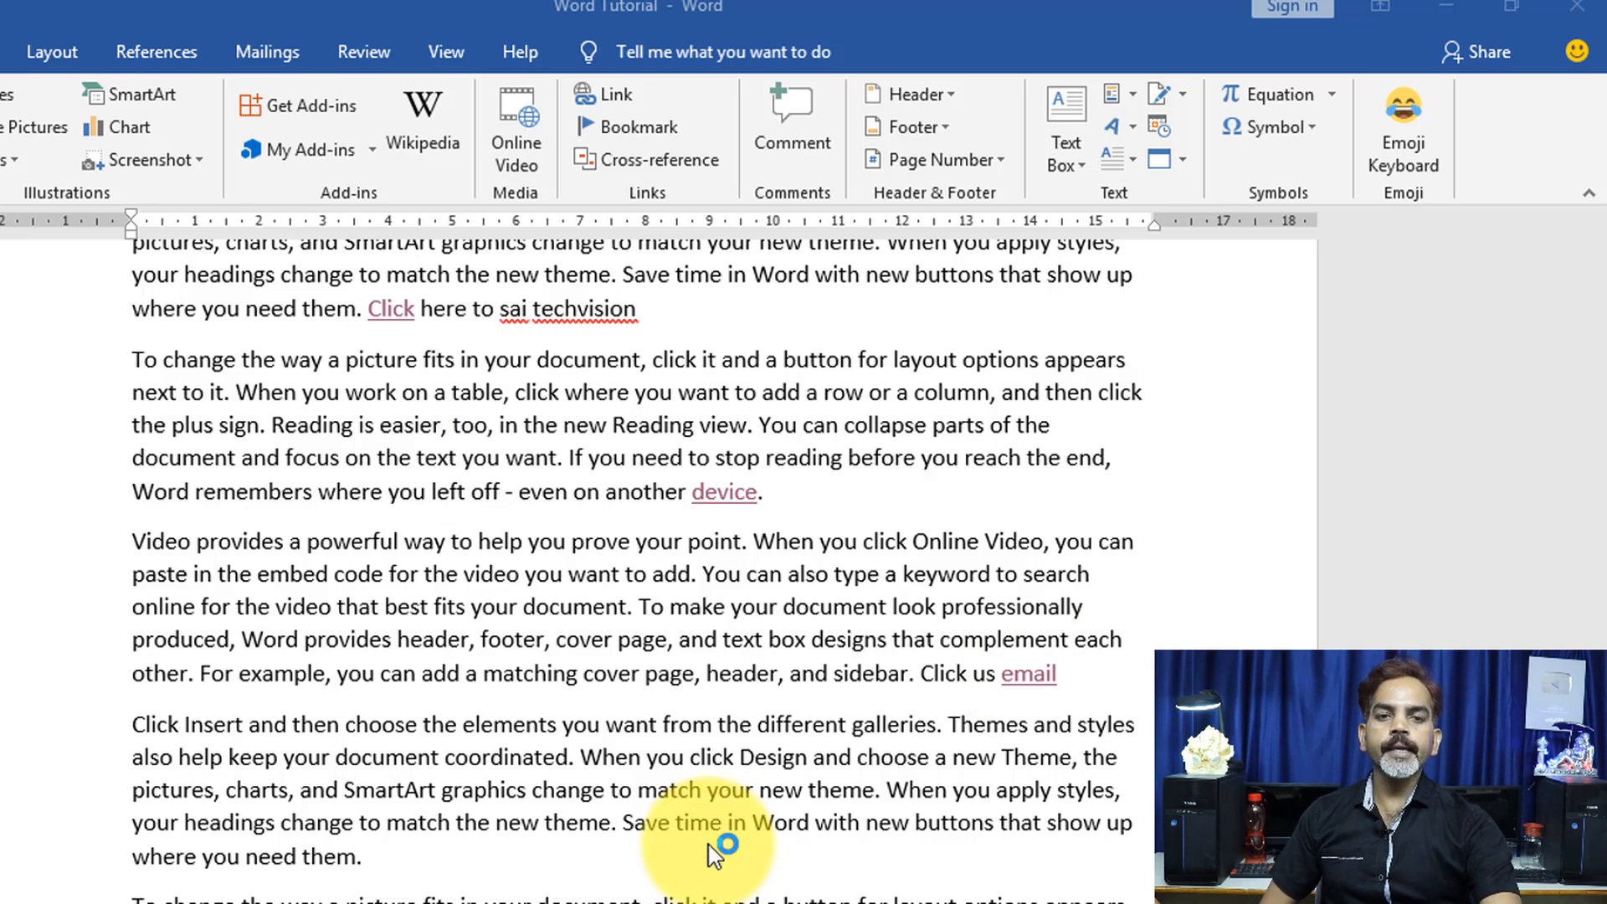
{"action": "left_click", "coordinate": [1105, 670]}
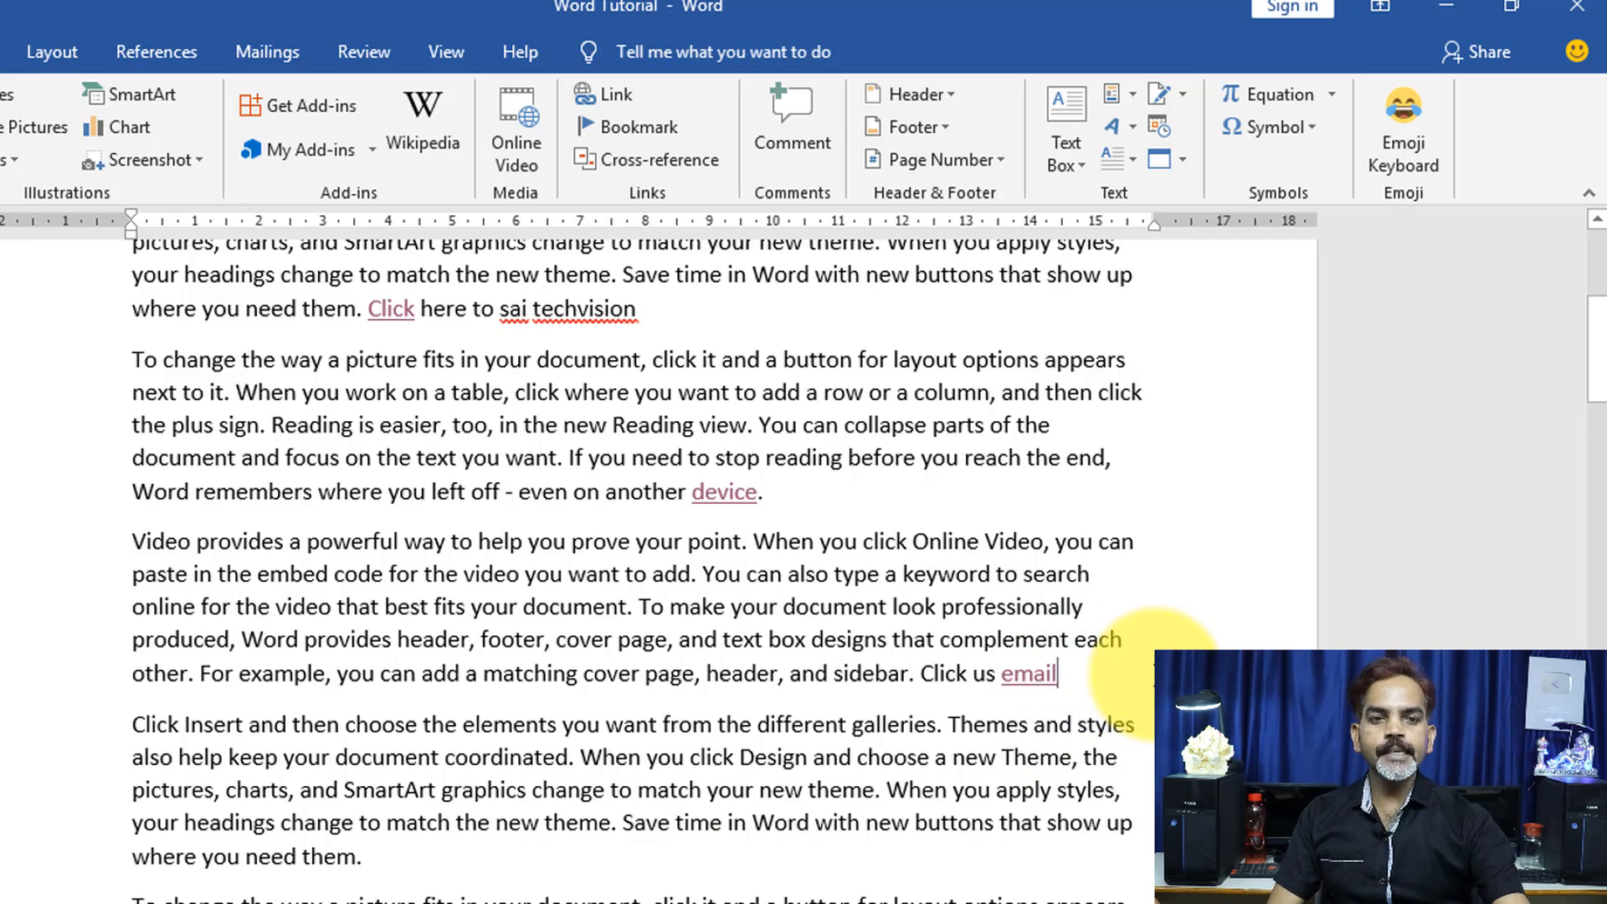
- Follow the "email" link again into the Mail app, look through its account types, and close Mail without adding an account
{"action": "left_click", "coordinate": [1031, 674], "text": "ctrl"}
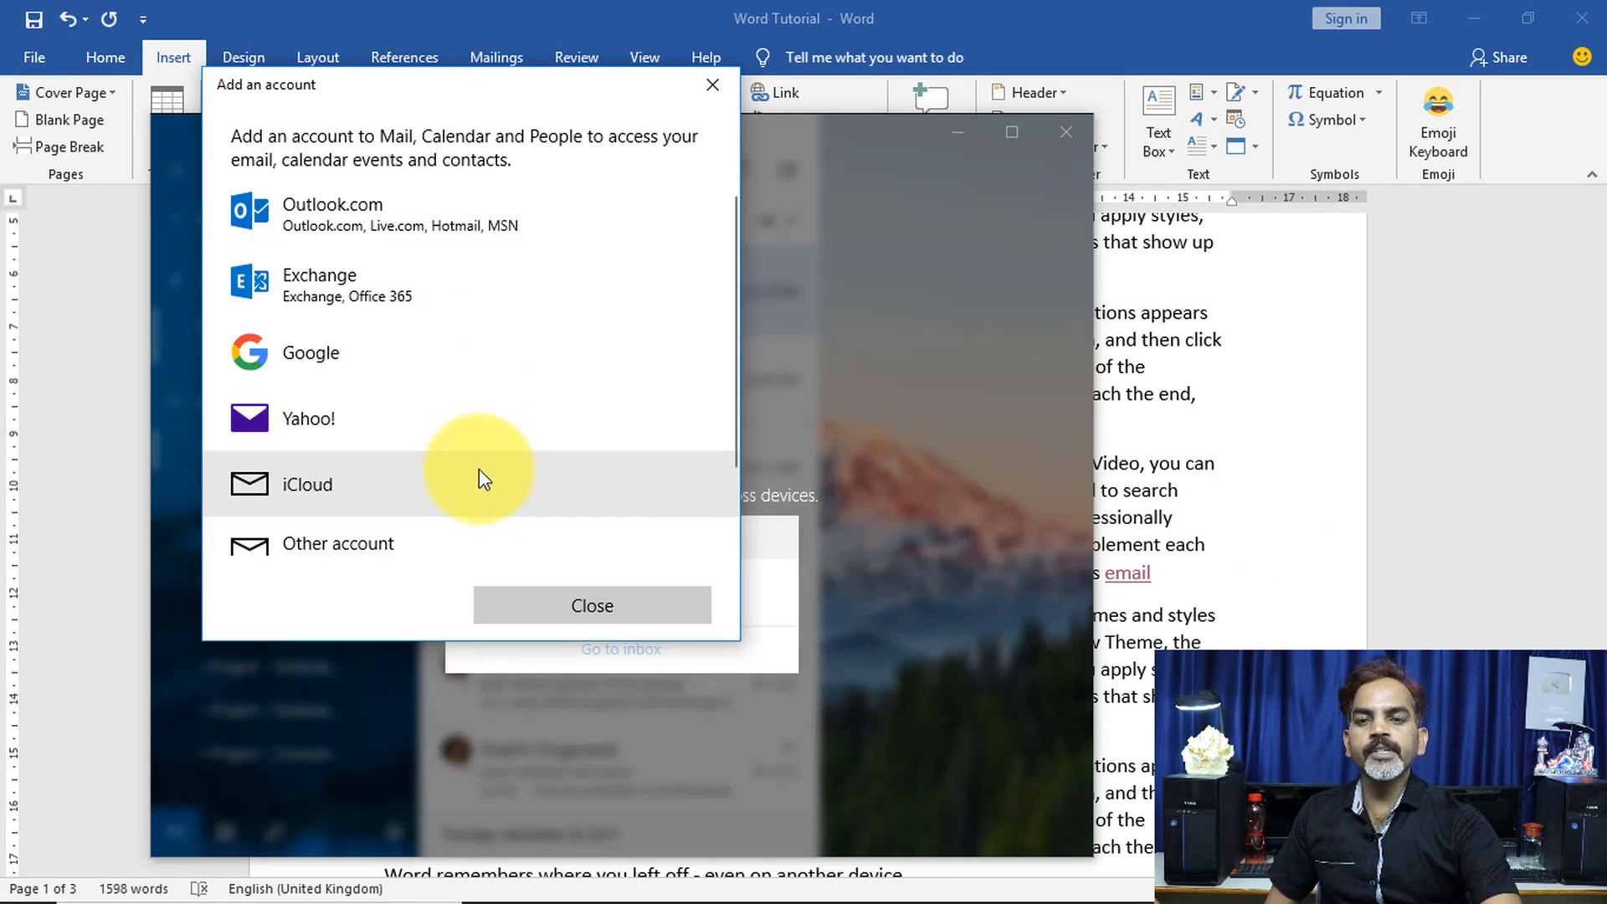
{"action": "scroll", "coordinate": [480, 465], "scroll_direction": "down", "scroll_amount": 1}
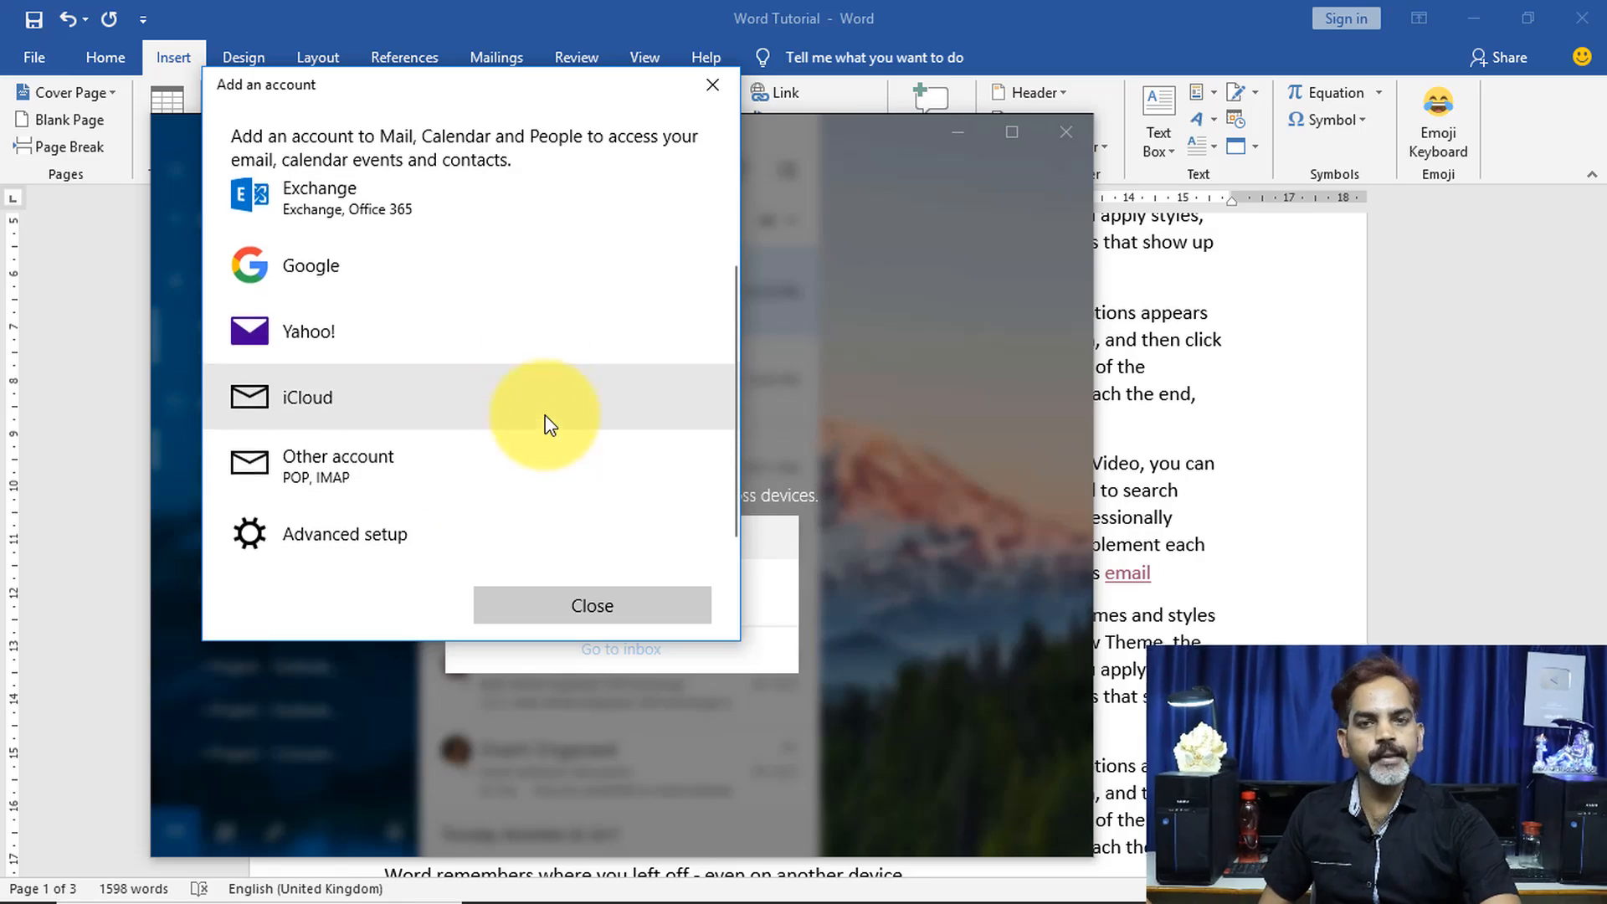
{"action": "scroll", "coordinate": [553, 385], "scroll_direction": "up", "scroll_amount": 1}
{"action": "left_click", "coordinate": [712, 84]}
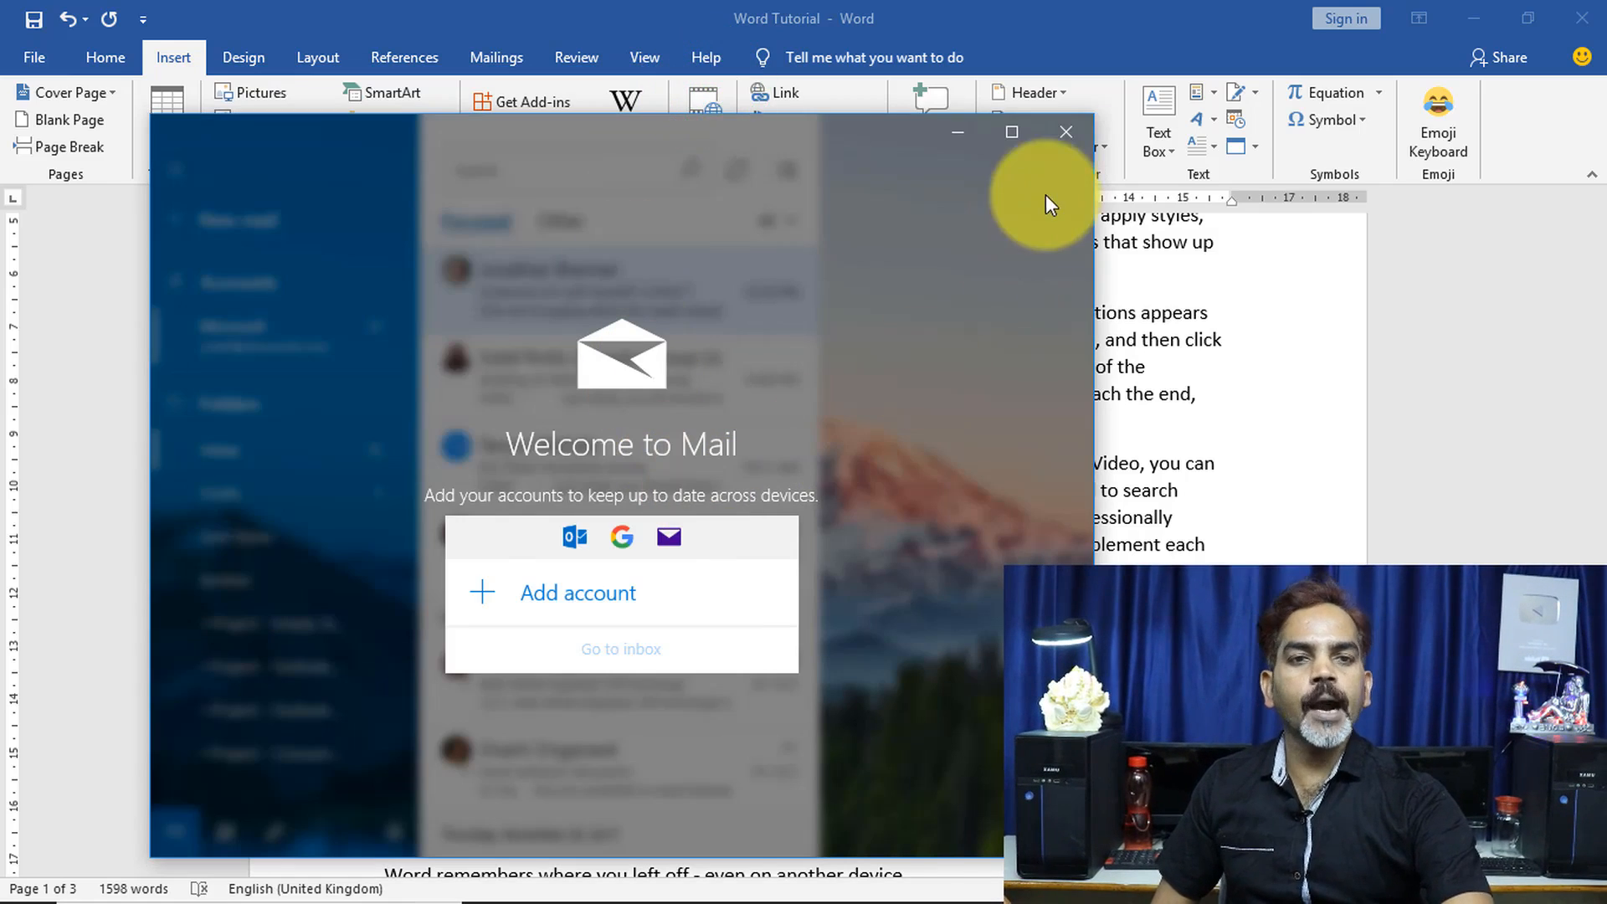
{"action": "left_click", "coordinate": [1061, 132]}
{"action": "scroll", "coordinate": [888, 689], "scroll_direction": "up", "scroll_amount": 5}
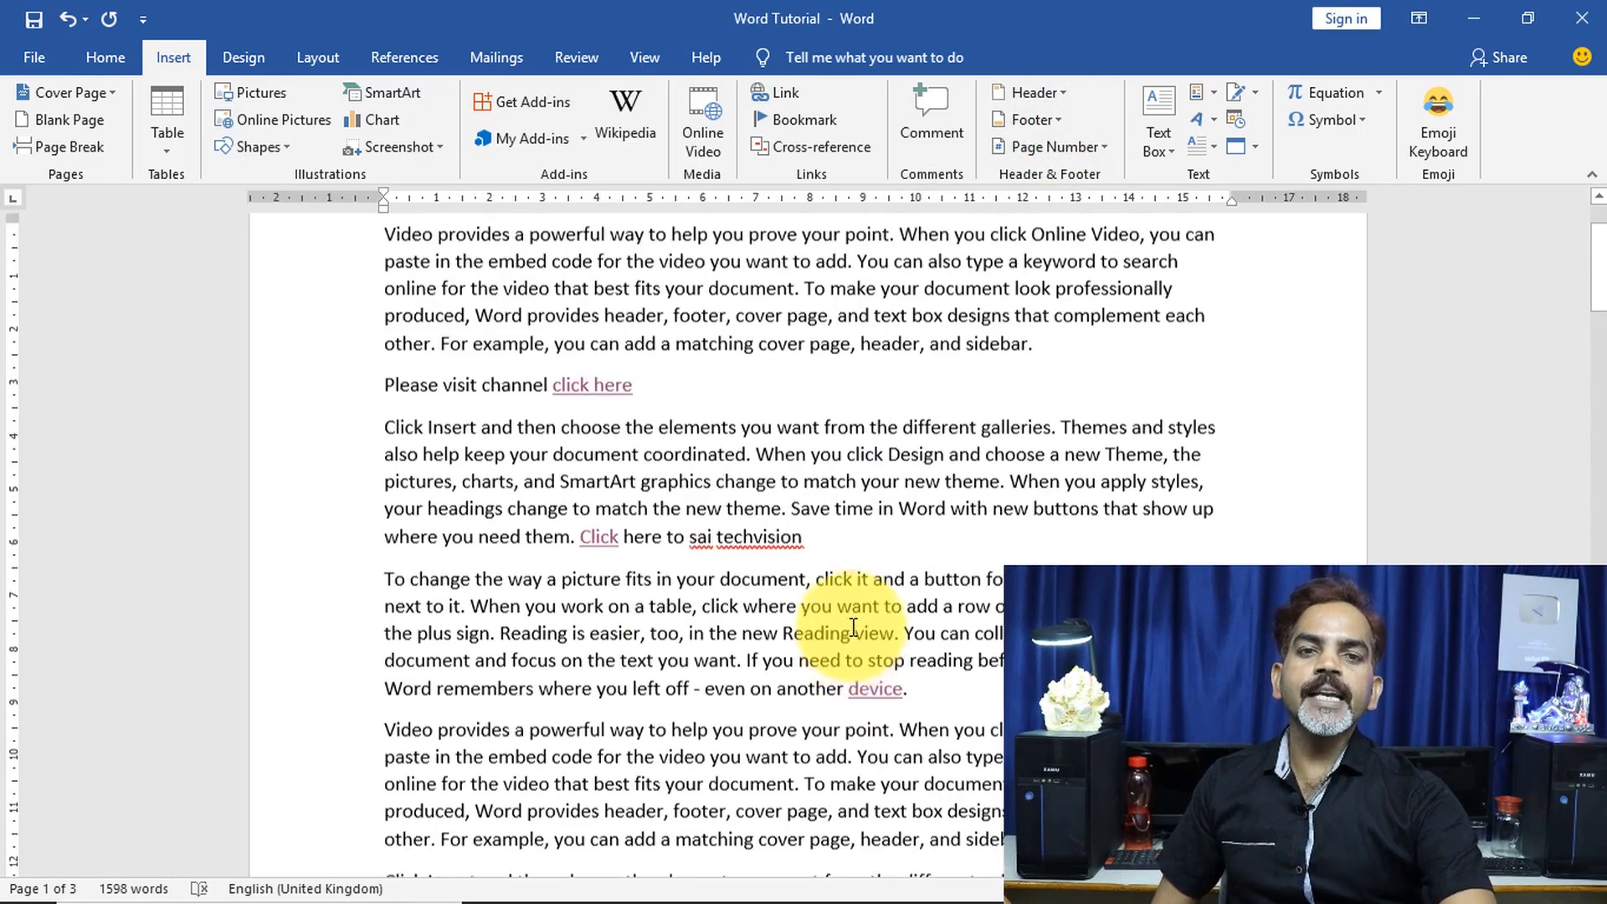